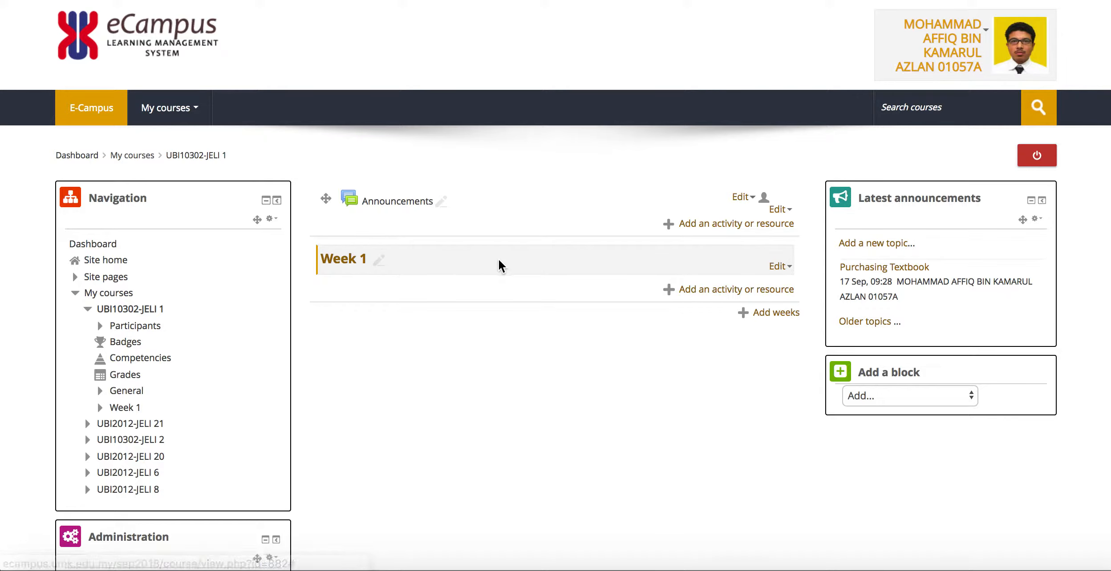
Add a new Quiz activity to the Week 1 section of the UBI10302-JELI 1 course.
{"action": "left_click", "coordinate": [687, 291]}
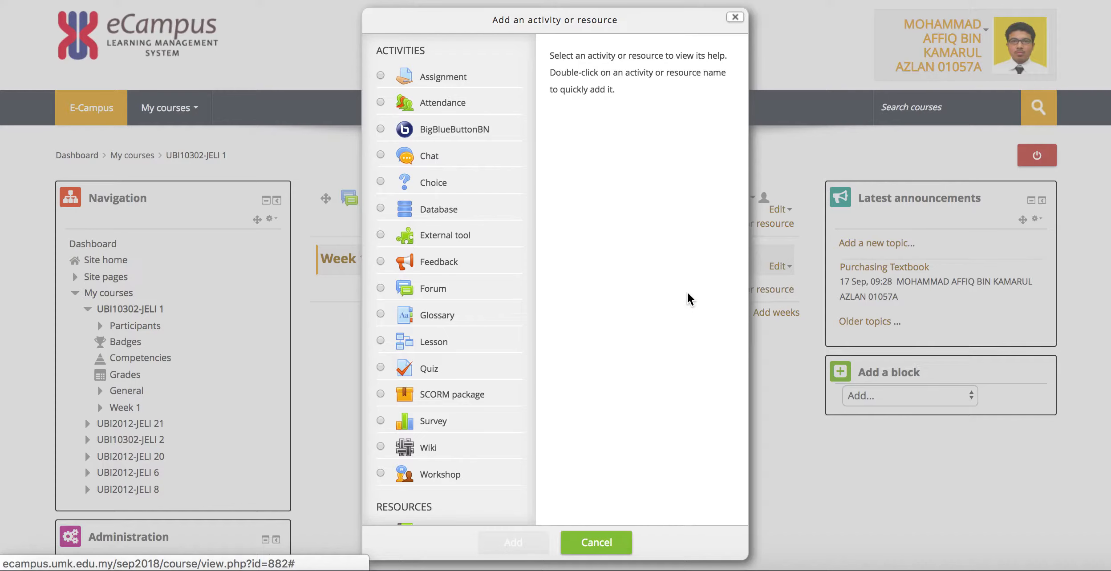
{"action": "scroll", "coordinate": [454, 306], "scroll_direction": "down", "scroll_amount": 3}
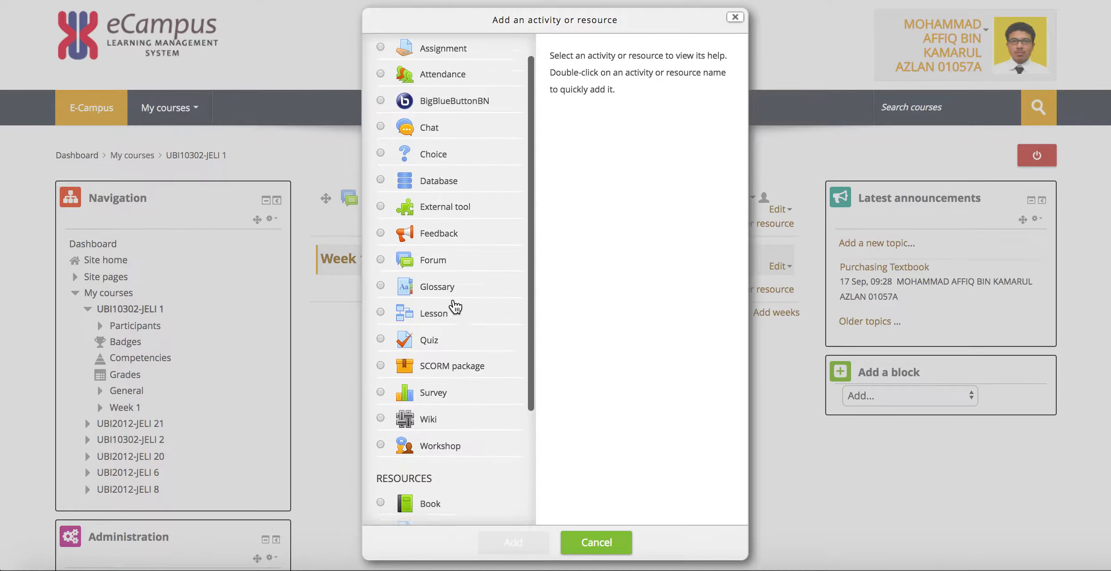
{"action": "left_click", "coordinate": [430, 253]}
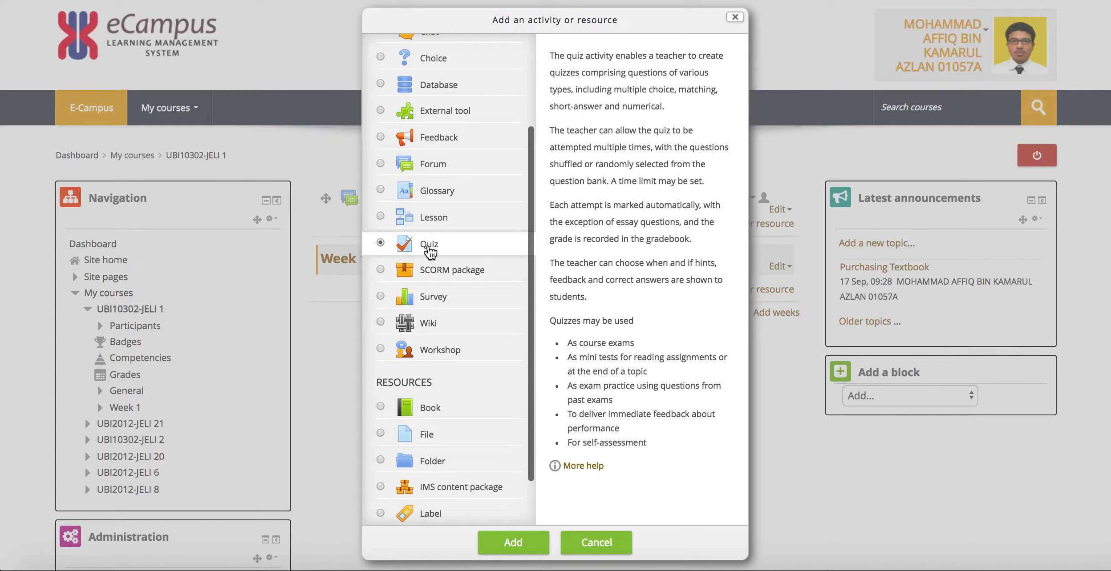
{"action": "left_click", "coordinate": [512, 543]}
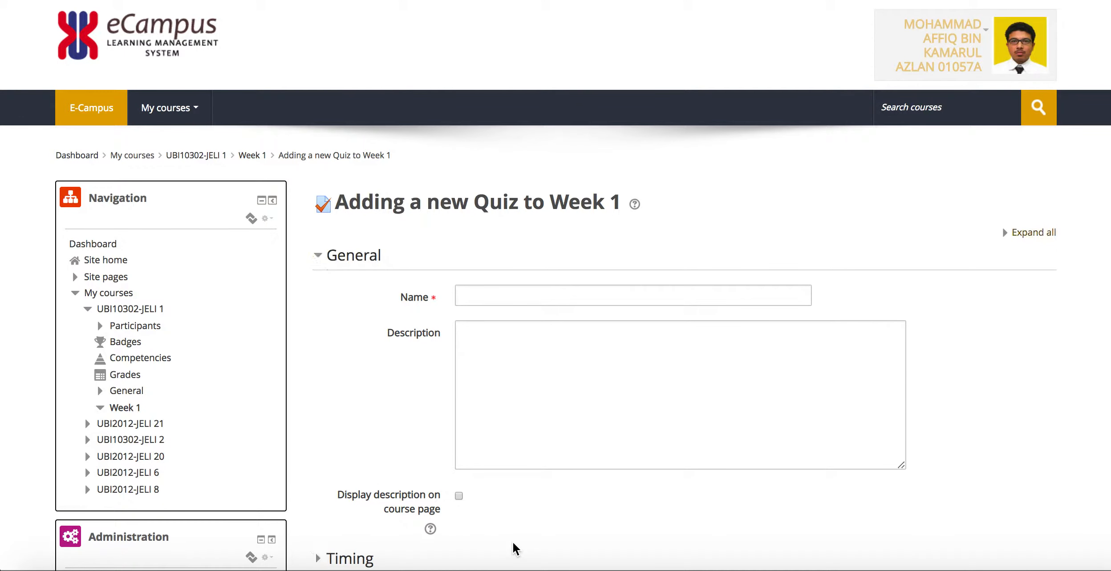
Name the new quiz "Quiz 1".
{"action": "scroll", "coordinate": [514, 549], "scroll_direction": "down", "scroll_amount": 4}
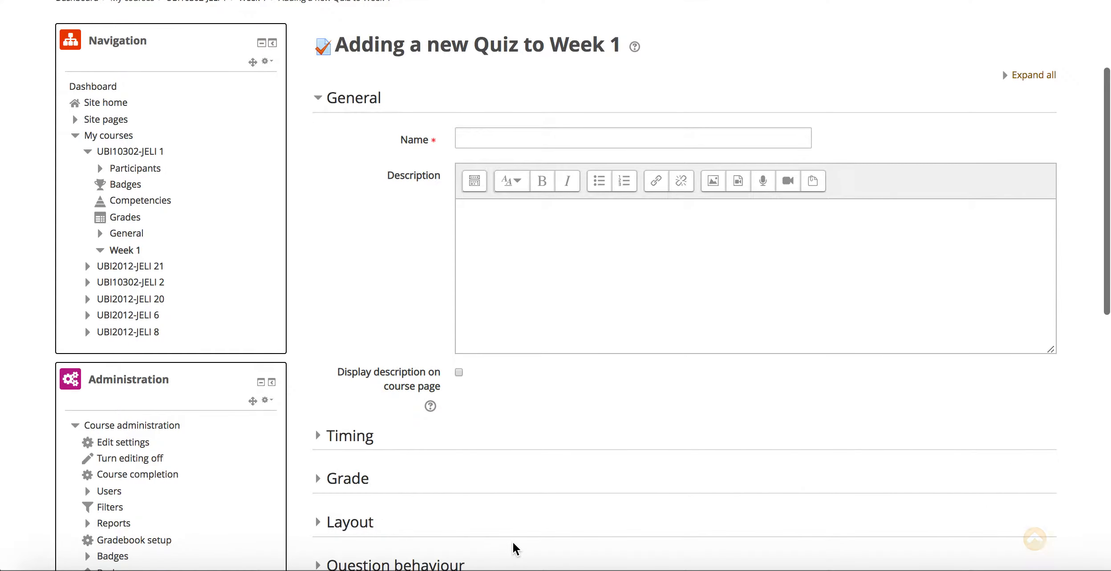
{"action": "left_click", "coordinate": [477, 139]}
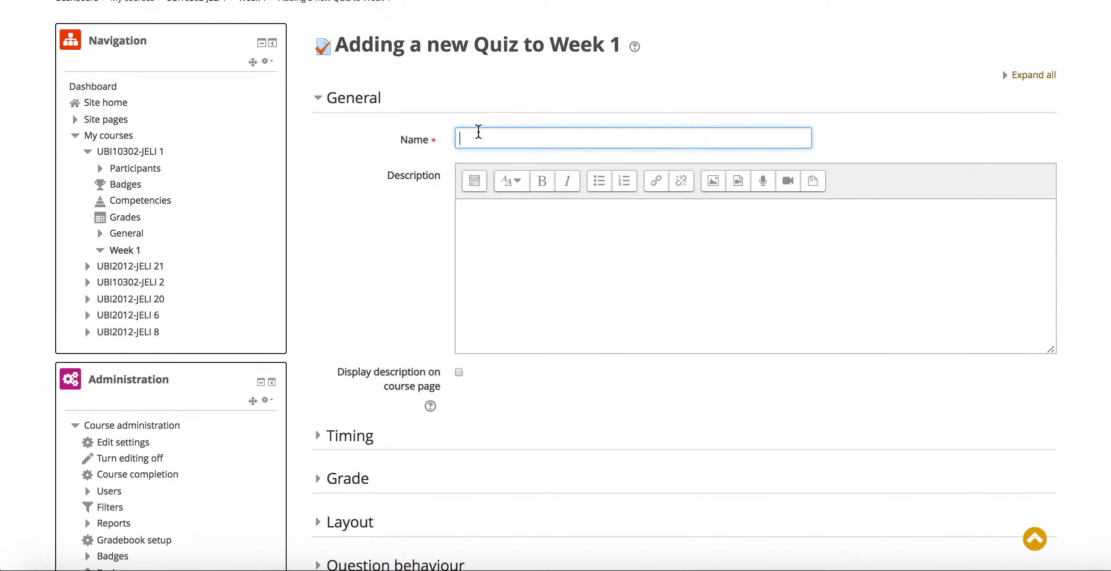
{"action": "type", "text": "Quiz 1"}
Enter the quiz description "Click here to take the quiz." and have it displayed on the course page.
{"action": "left_click", "coordinate": [481, 213]}
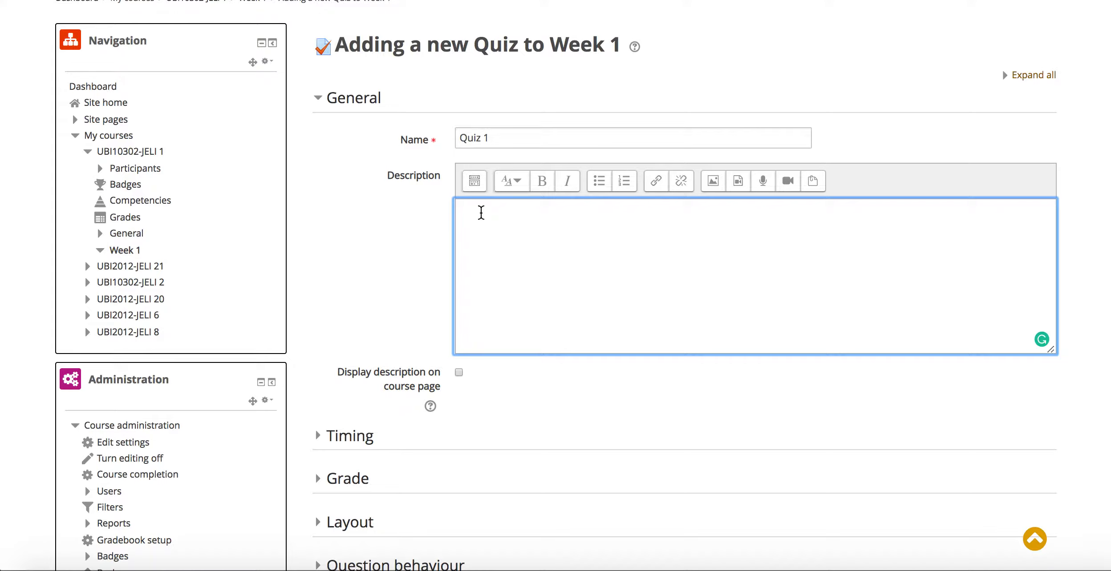
{"action": "type", "text": "Click here to take the quiz."}
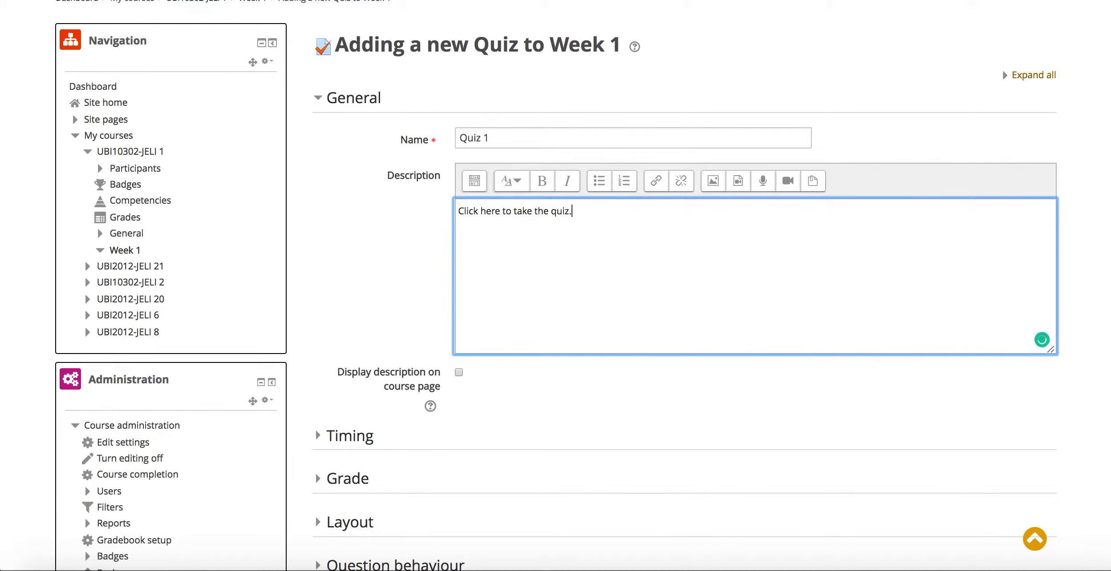
{"action": "scroll", "coordinate": [356, 352], "scroll_direction": "down", "scroll_amount": 2}
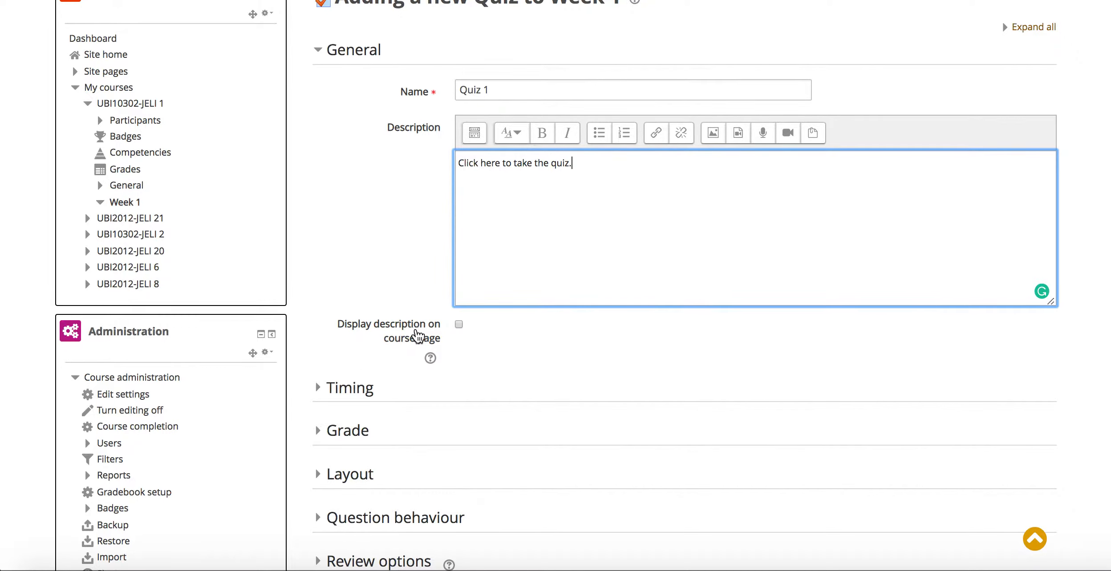
{"action": "left_click", "coordinate": [459, 325]}
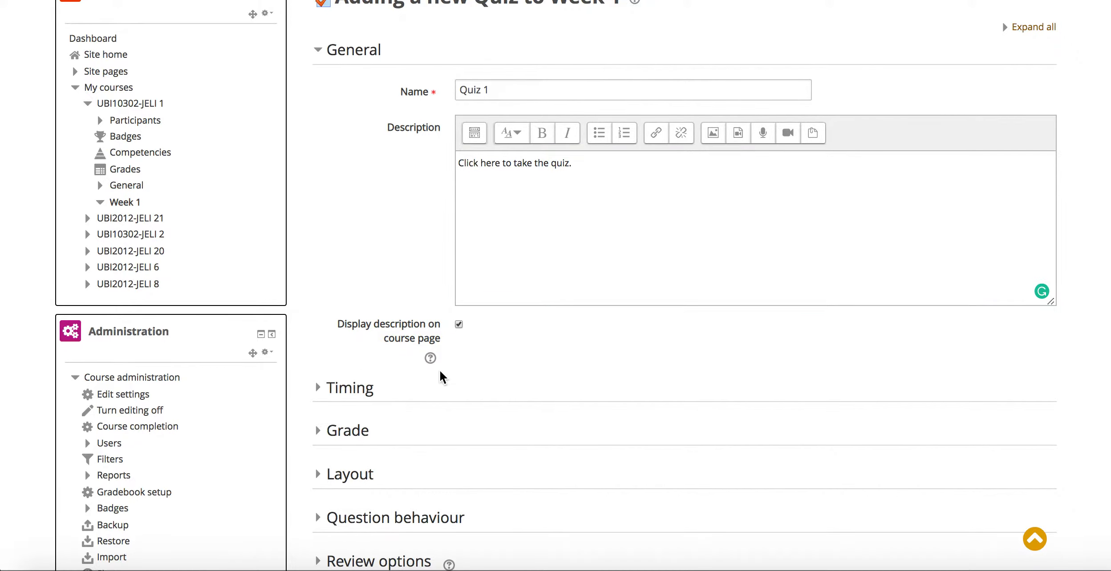
Examine the quiz's Timing settings for opening, closing and time limit, and its Grade settings.
{"action": "scroll", "coordinate": [441, 376], "scroll_direction": "down", "scroll_amount": 5}
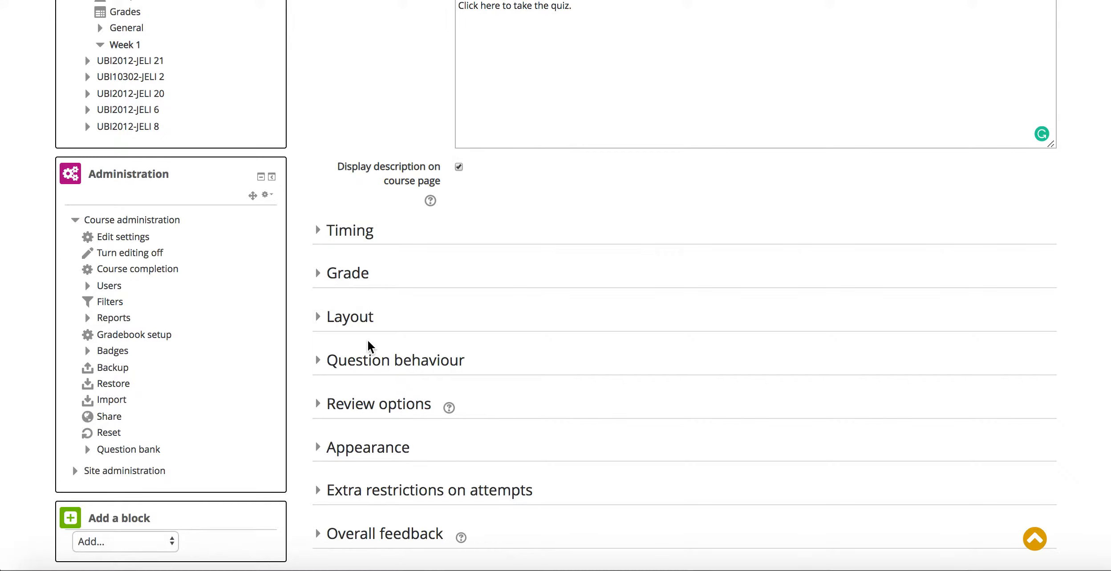
{"action": "left_click", "coordinate": [363, 243]}
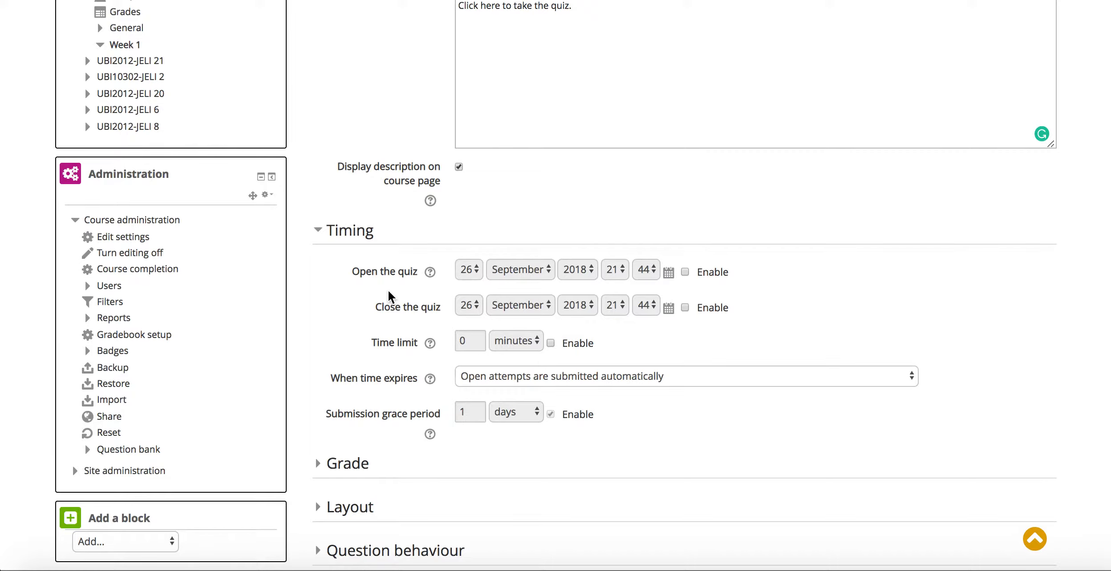
{"action": "scroll", "coordinate": [388, 290], "scroll_direction": "down", "scroll_amount": 5}
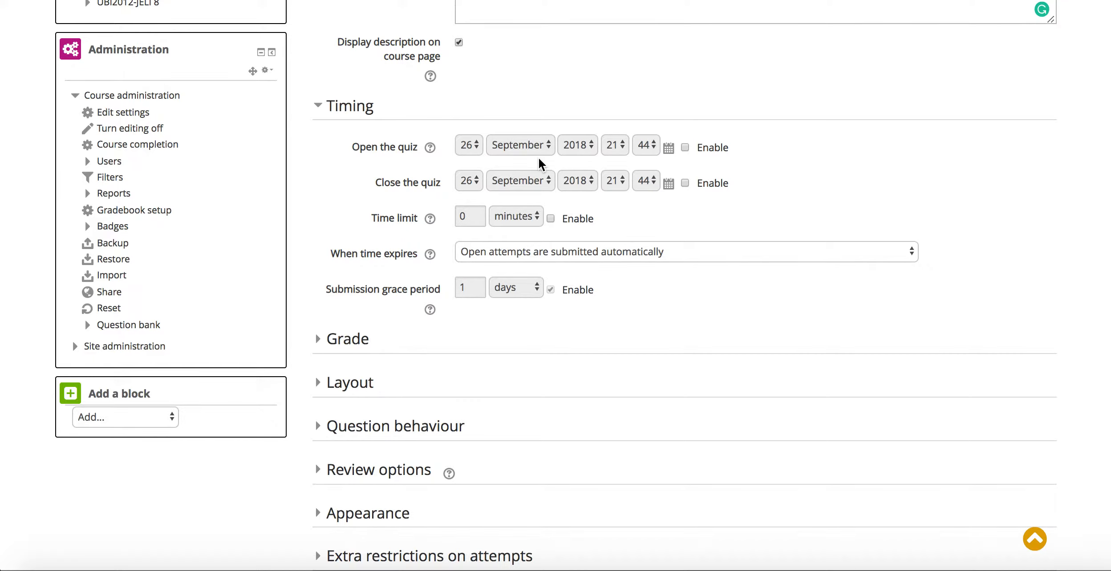
{"action": "scroll", "coordinate": [434, 254], "scroll_direction": "down", "scroll_amount": 8}
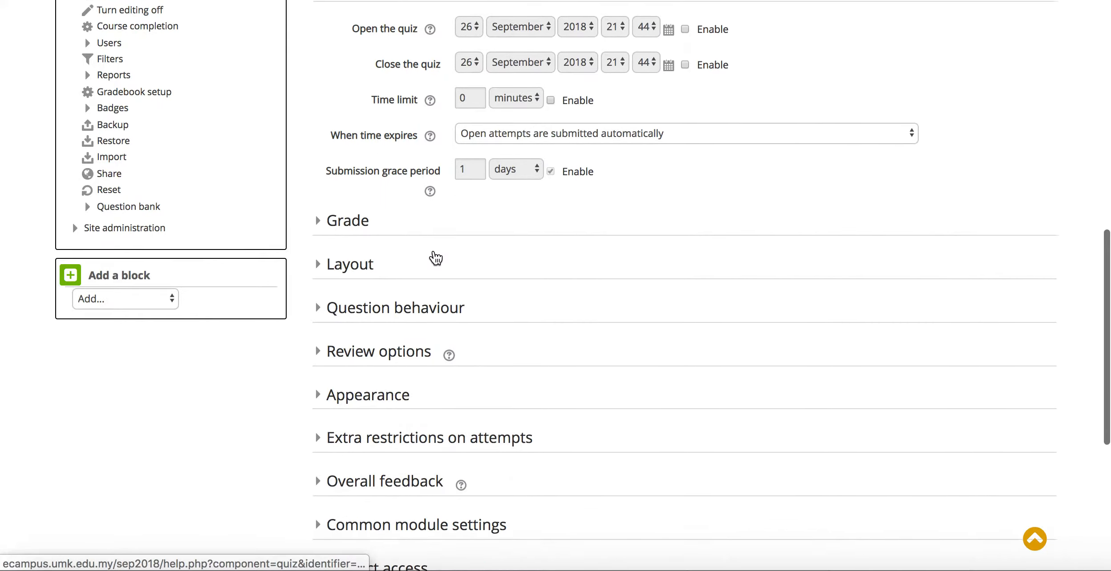
{"action": "left_click", "coordinate": [354, 135]}
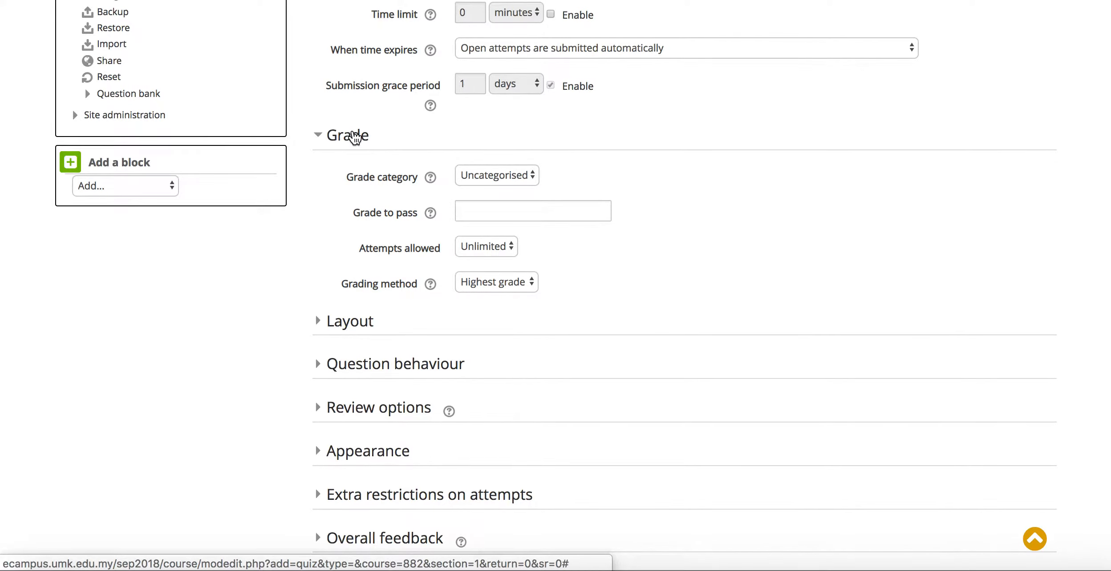
Examine the Layout choices for how often a new page starts, and the Question behaviour settings.
{"action": "scroll", "coordinate": [354, 138], "scroll_direction": "down", "scroll_amount": 9}
{"action": "left_click", "coordinate": [355, 103]}
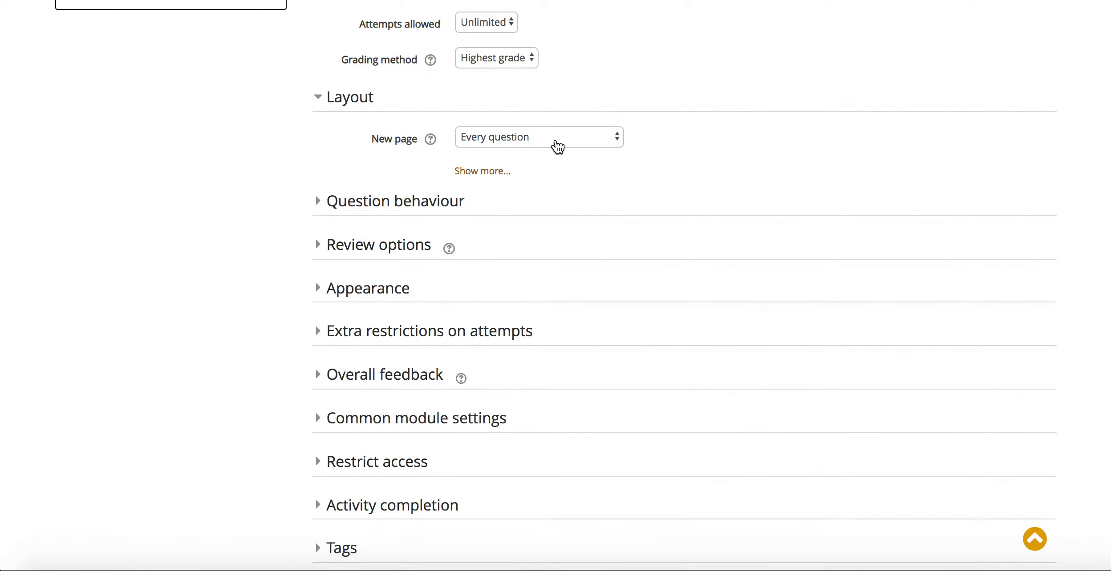
{"action": "left_click", "coordinate": [556, 144]}
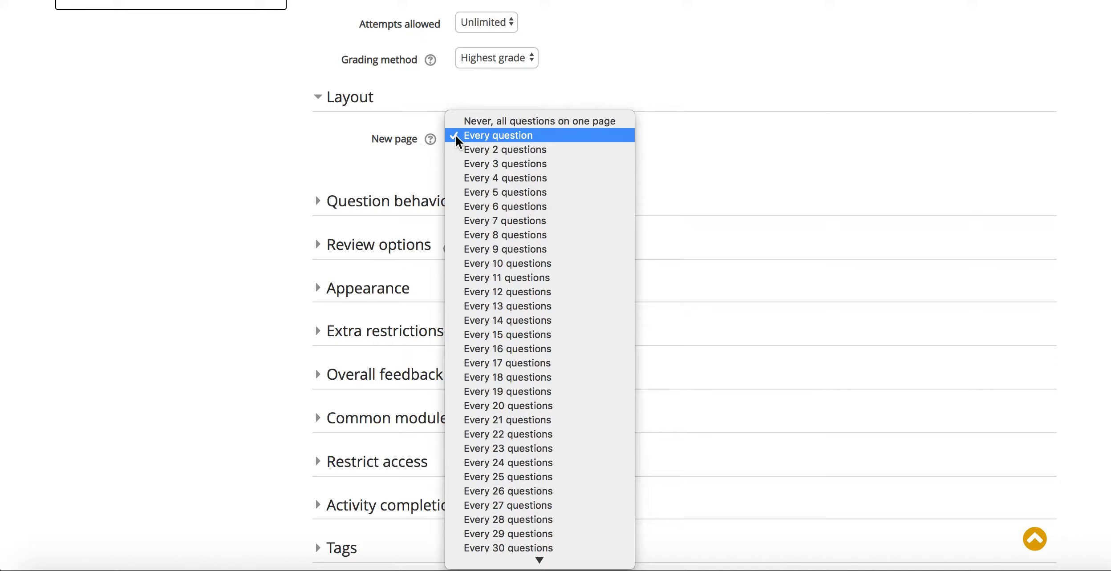
{"action": "left_click", "coordinate": [376, 164]}
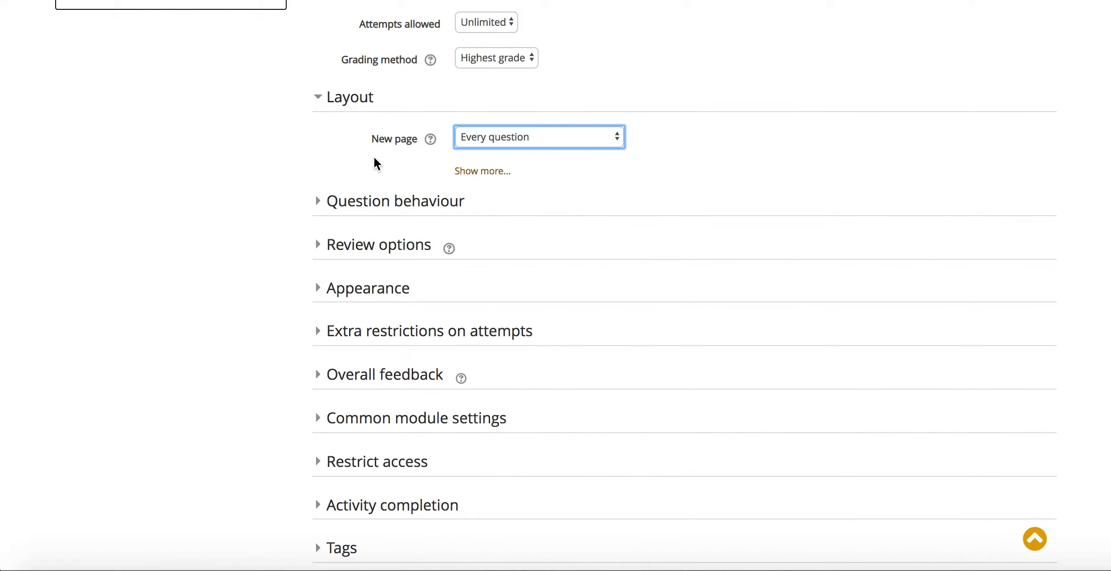
{"action": "left_click", "coordinate": [476, 141]}
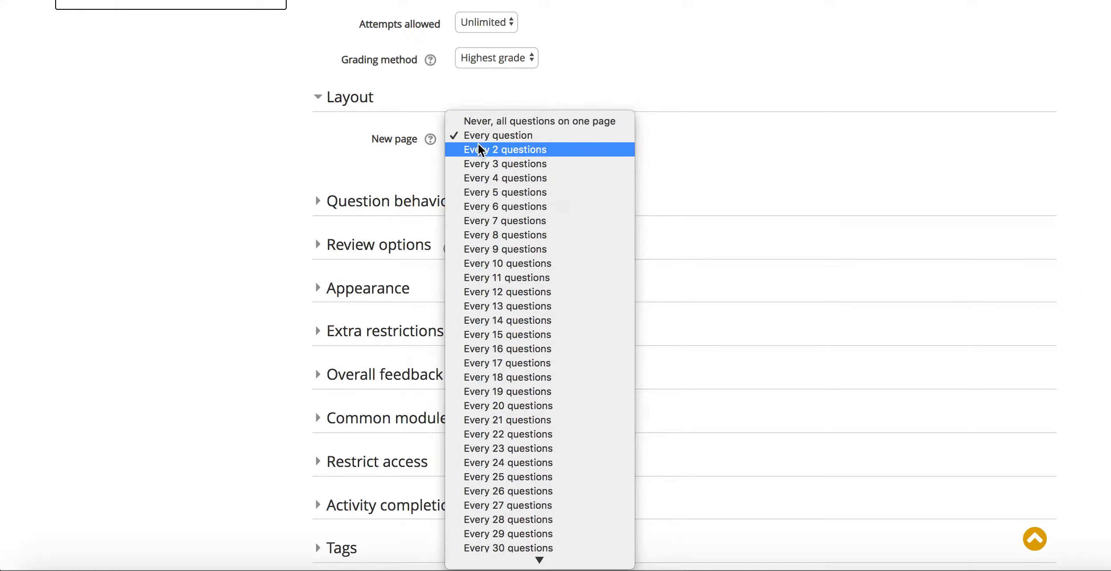
{"action": "left_click", "coordinate": [238, 183]}
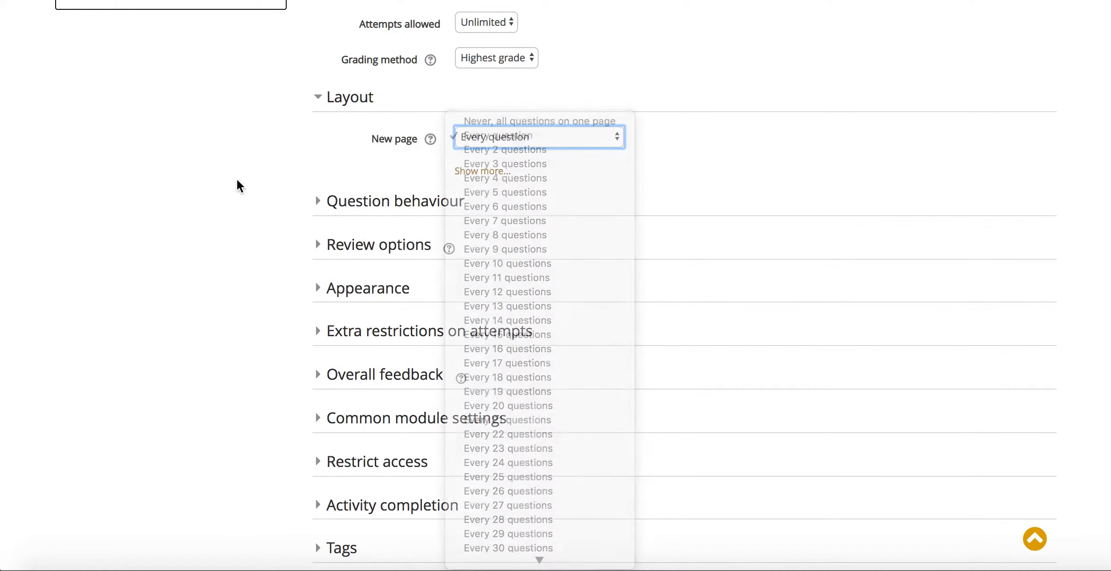
{"action": "scroll", "coordinate": [294, 209], "scroll_direction": "down", "scroll_amount": 2}
{"action": "left_click", "coordinate": [348, 121]}
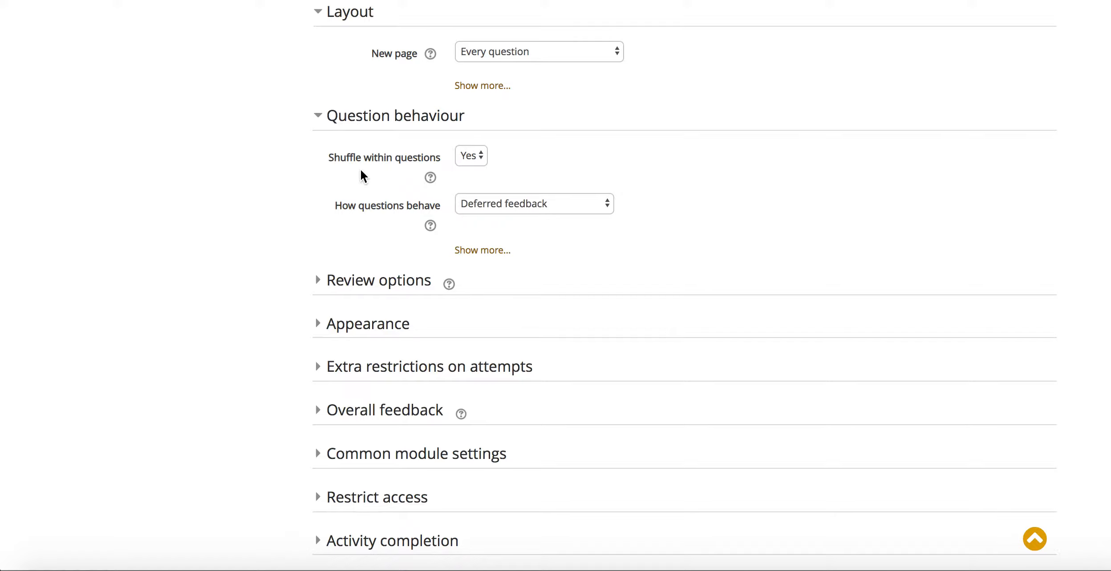
{"action": "scroll", "coordinate": [361, 171], "scroll_direction": "down", "scroll_amount": 5}
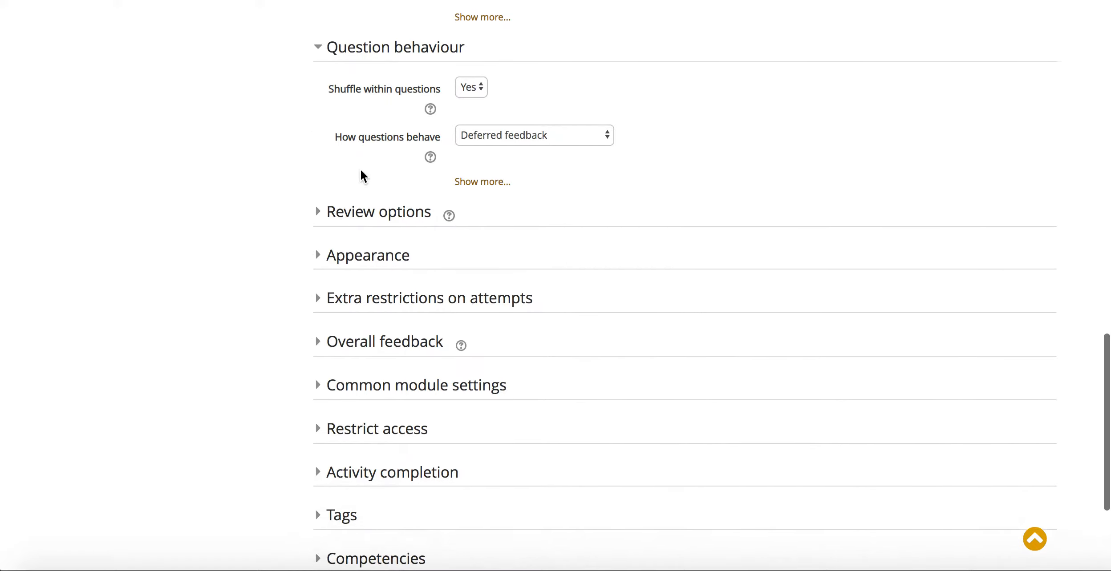
Turn off The attempt, Marks and Overall feedback in the review options for both immediately after the attempt and later while the quiz is open.
{"action": "left_click", "coordinate": [371, 144]}
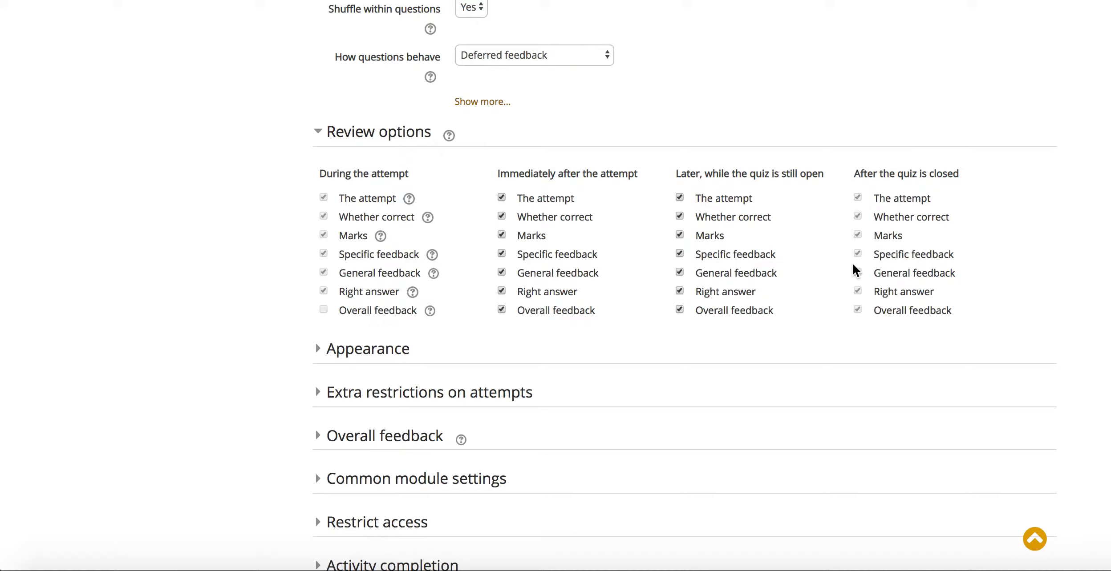
{"action": "left_click", "coordinate": [501, 198]}
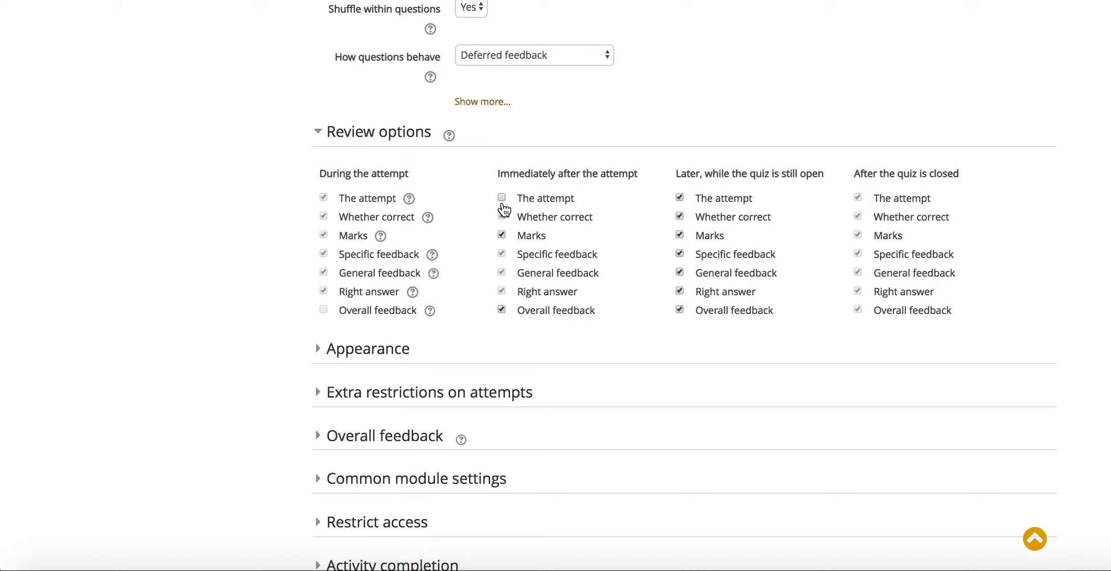
{"action": "left_click", "coordinate": [502, 236]}
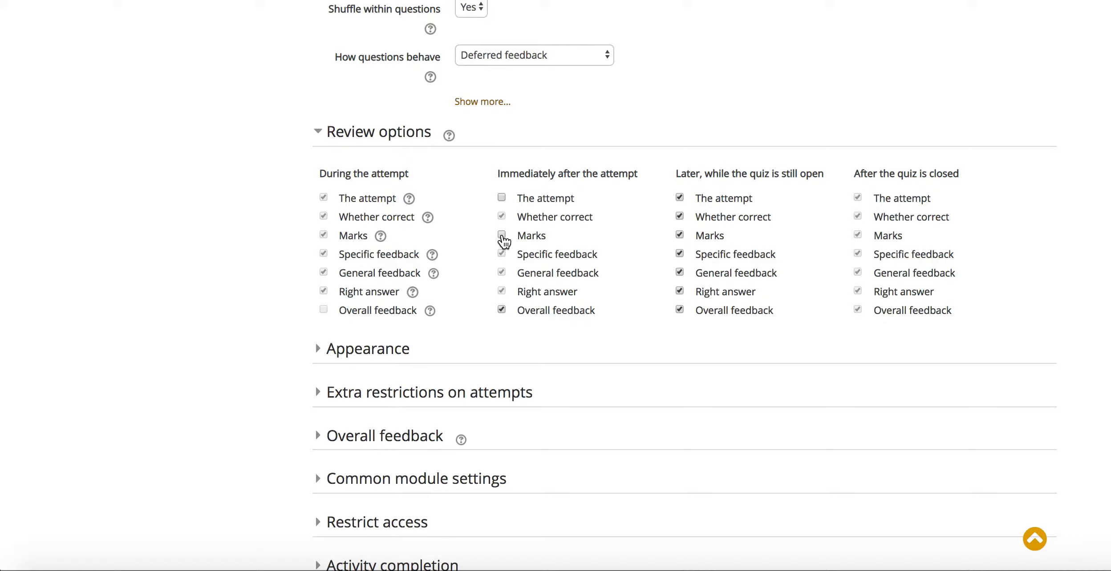
{"action": "left_click", "coordinate": [502, 309]}
{"action": "left_click", "coordinate": [681, 236]}
{"action": "scroll", "coordinate": [786, 325], "scroll_direction": "down", "scroll_amount": 1}
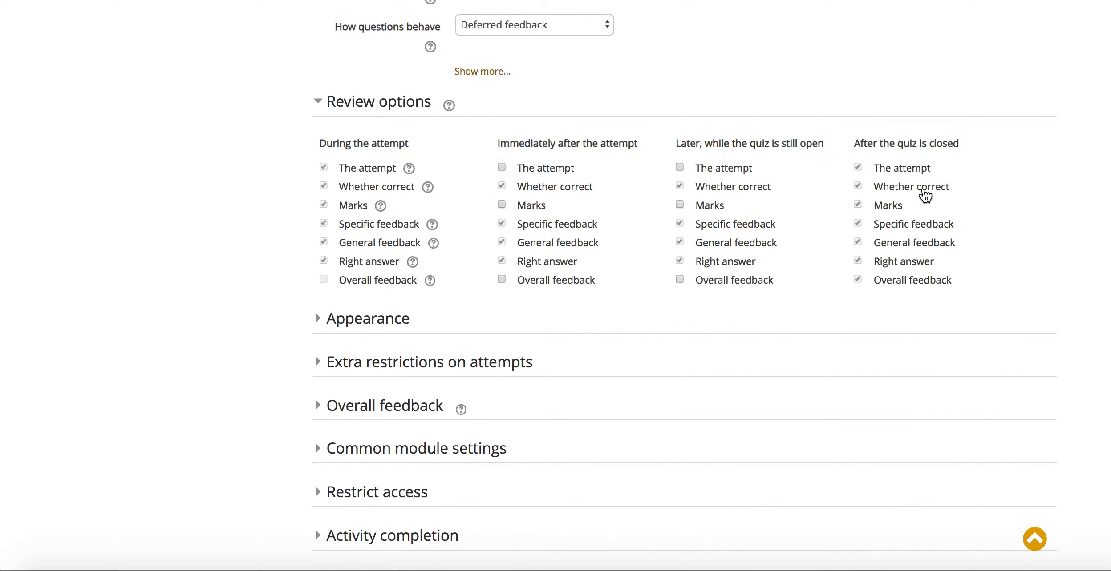
Examine the quiz's Appearance, Extra restrictions on attempts and Common module settings.
{"action": "scroll", "coordinate": [462, 313], "scroll_direction": "down", "scroll_amount": 5}
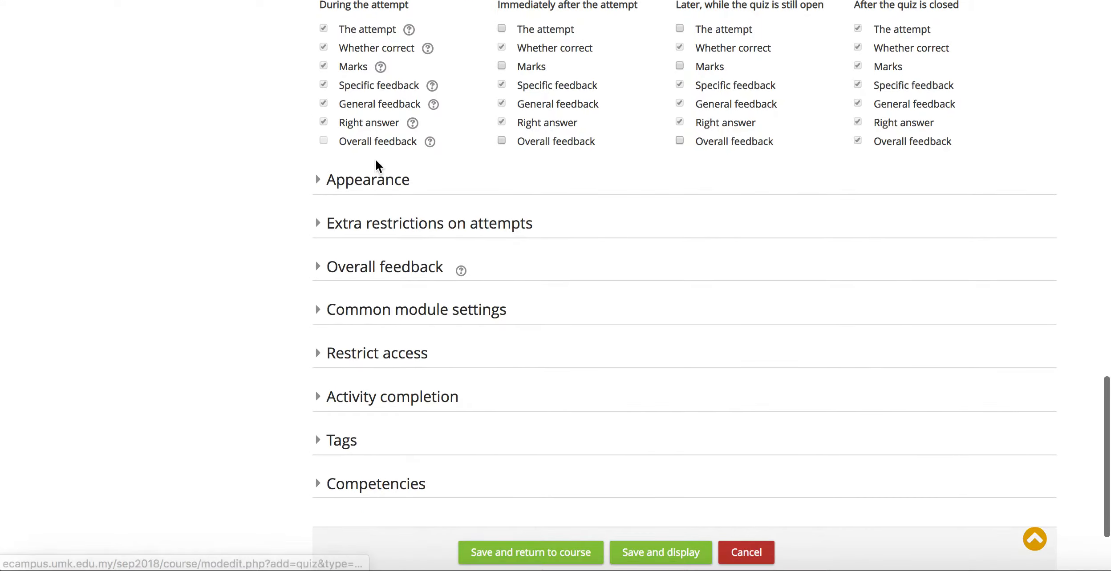
{"action": "left_click", "coordinate": [370, 179]}
{"action": "scroll", "coordinate": [287, 279], "scroll_direction": "down", "scroll_amount": 1}
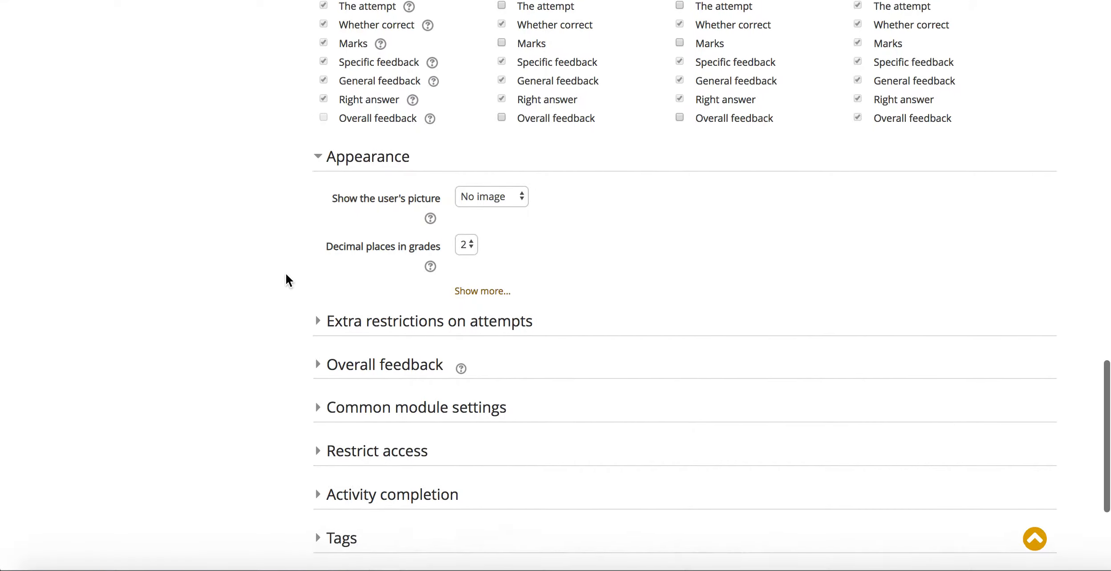
{"action": "scroll", "coordinate": [286, 275], "scroll_direction": "down", "scroll_amount": 2}
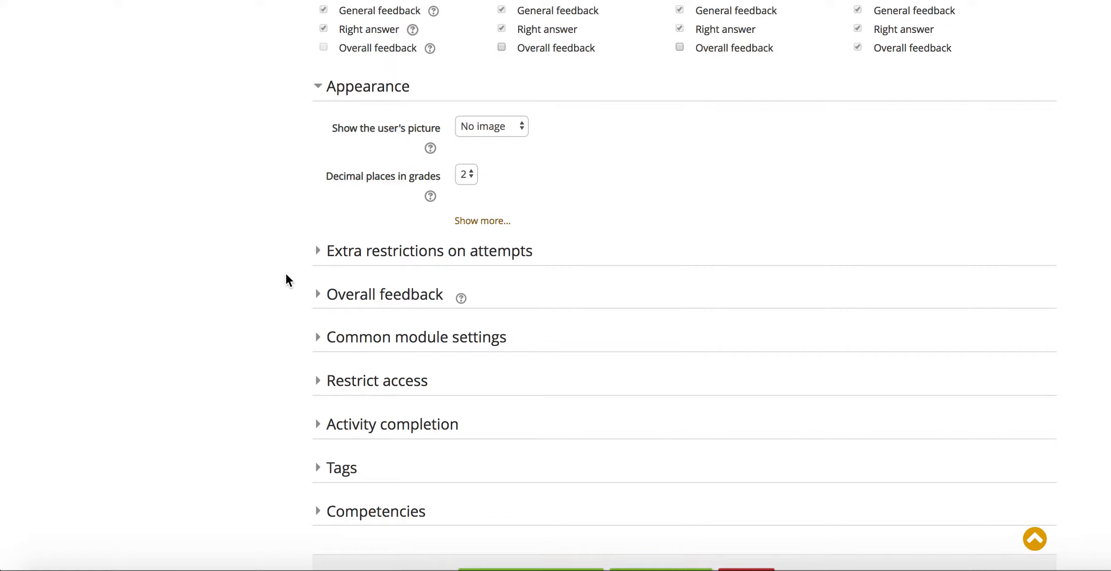
{"action": "scroll", "coordinate": [287, 280], "scroll_direction": "down", "scroll_amount": 3}
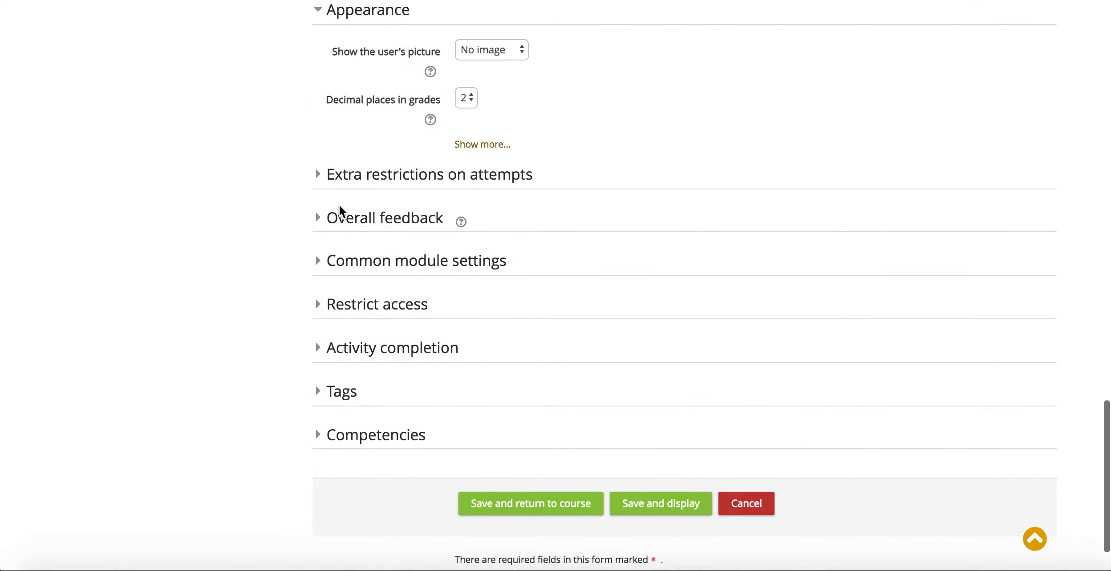
{"action": "left_click", "coordinate": [365, 178]}
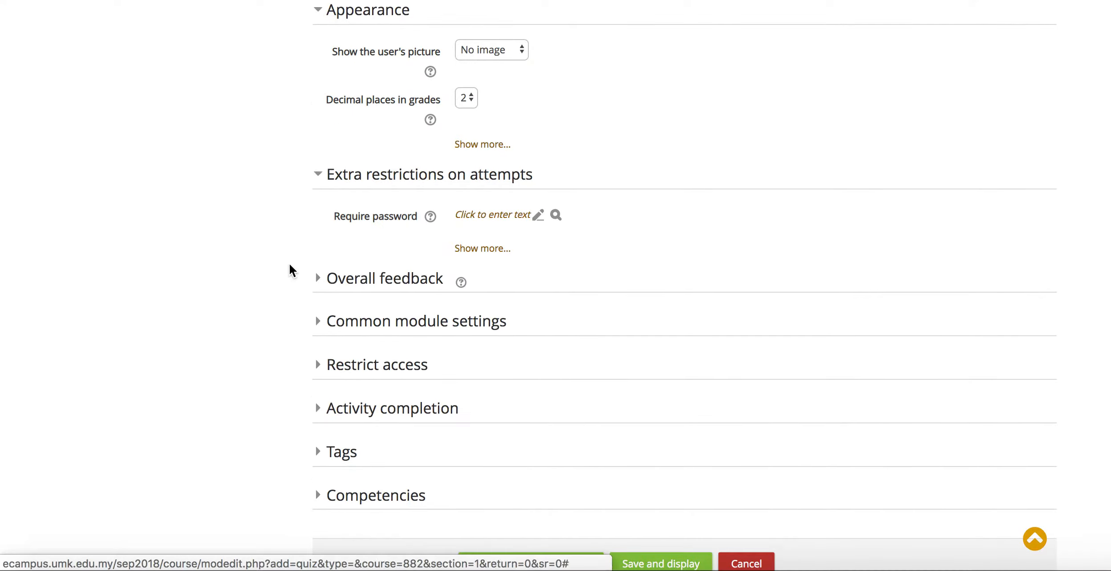
{"action": "scroll", "coordinate": [289, 295], "scroll_direction": "down", "scroll_amount": 1}
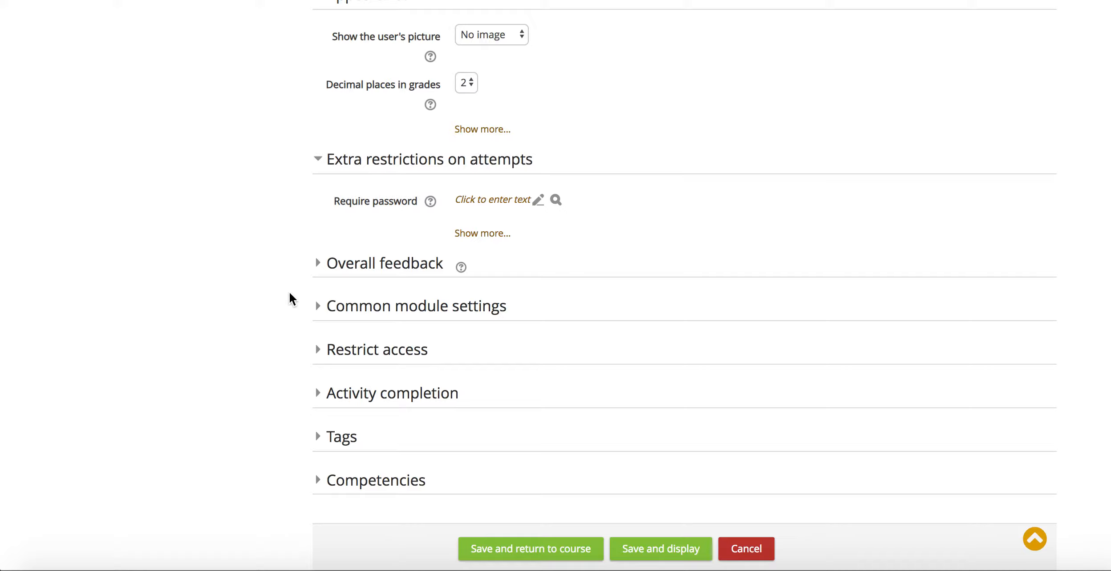
{"action": "scroll", "coordinate": [289, 294], "scroll_direction": "down", "scroll_amount": 3}
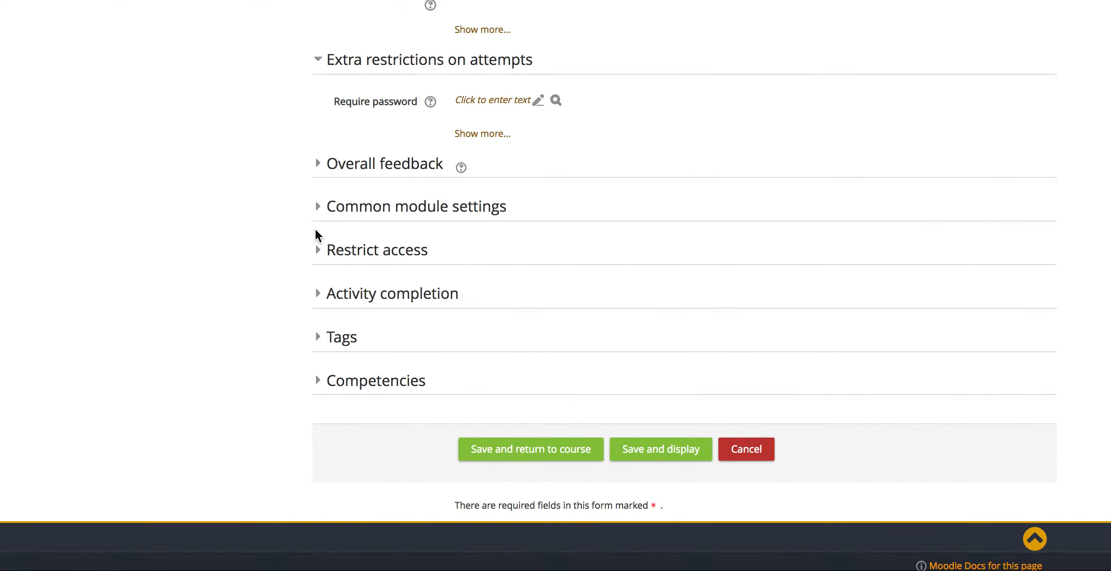
{"action": "scroll", "coordinate": [313, 236], "scroll_direction": "down", "scroll_amount": 1}
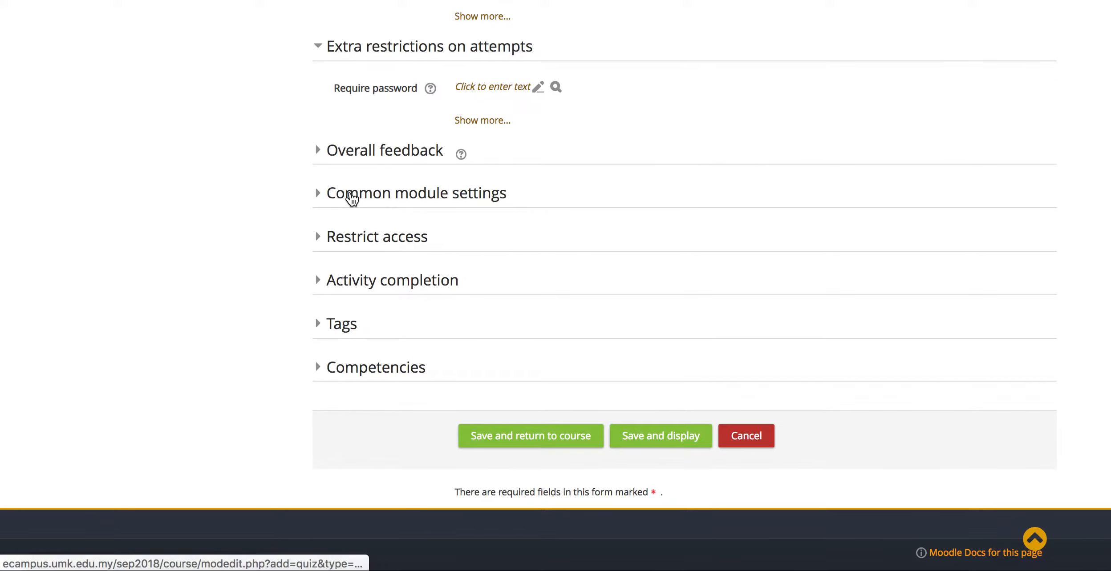
{"action": "left_click", "coordinate": [344, 192]}
{"action": "scroll", "coordinate": [293, 278], "scroll_direction": "down", "scroll_amount": 4}
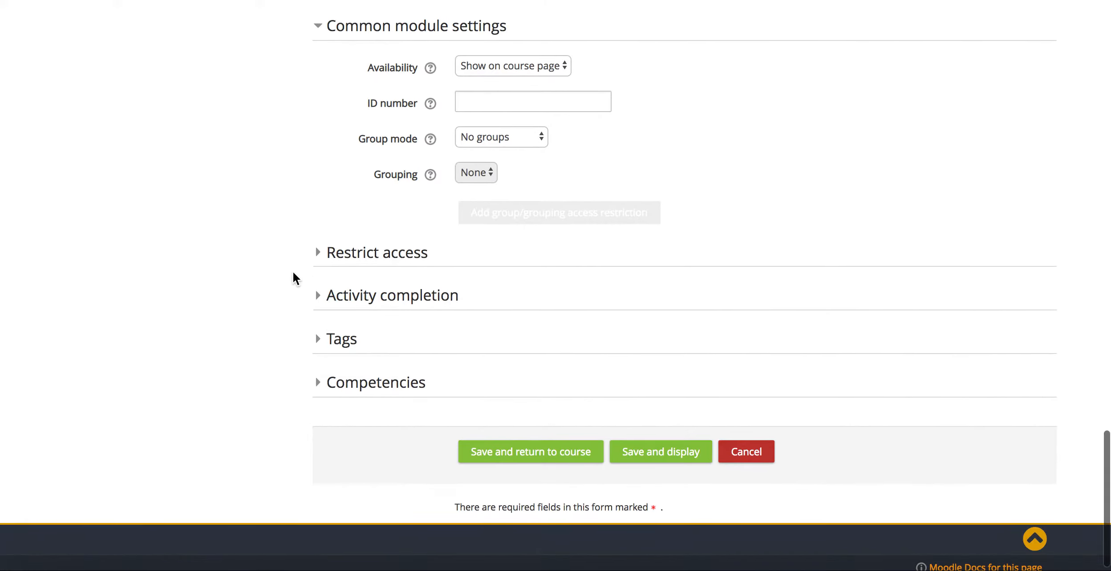
Save the quiz with its current settings and return to the course page.
{"action": "scroll", "coordinate": [293, 272], "scroll_direction": "up", "scroll_amount": 2}
{"action": "scroll", "coordinate": [293, 271], "scroll_direction": "down", "scroll_amount": 3}
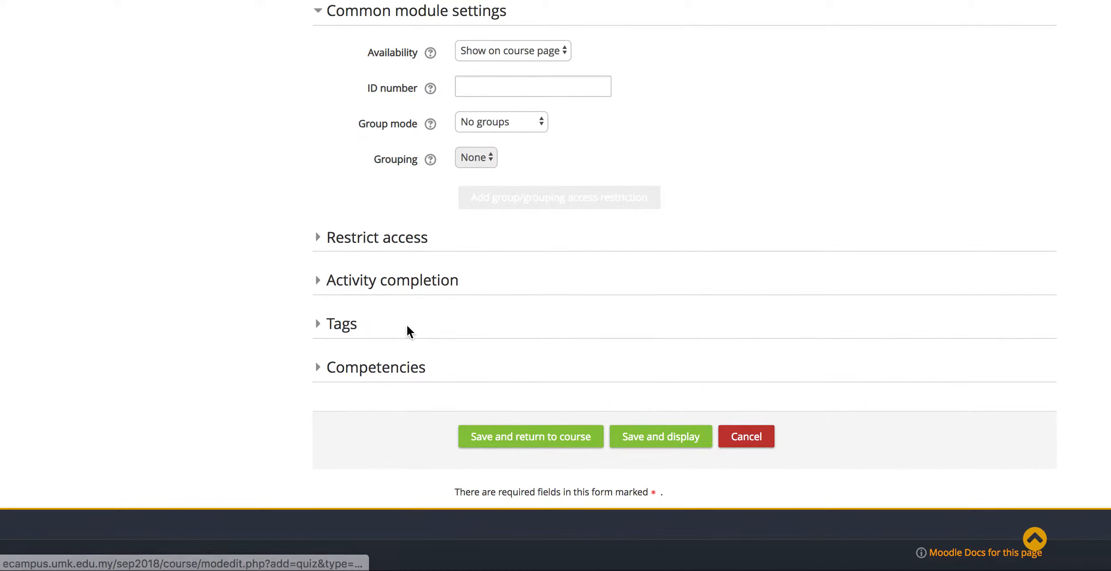
{"action": "left_click", "coordinate": [490, 441]}
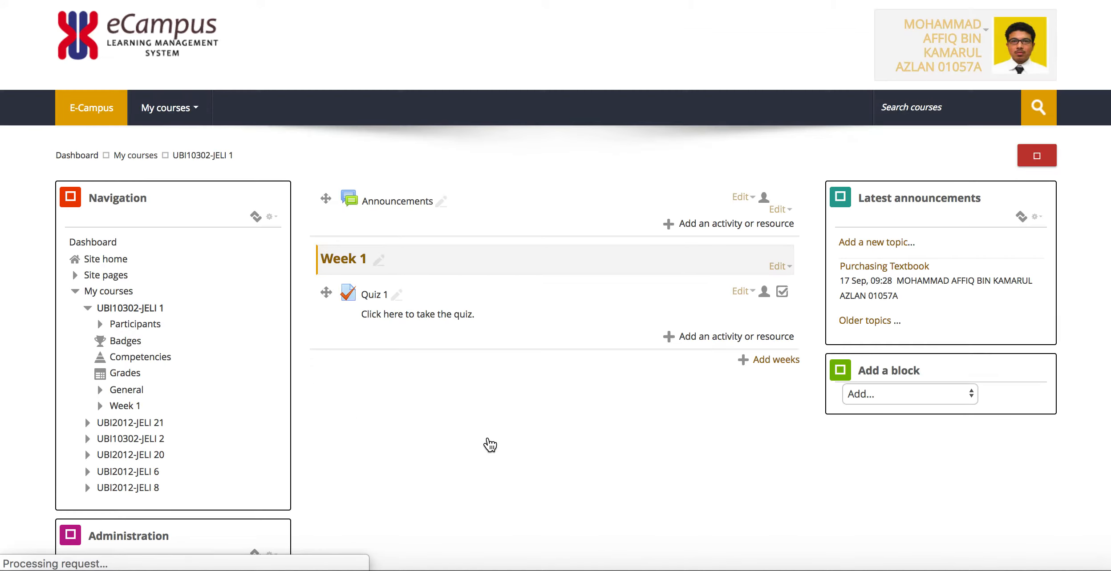
Open Quiz 1 under Week 1 and start editing its question list.
{"action": "scroll", "coordinate": [489, 445], "scroll_direction": "up", "scroll_amount": 5}
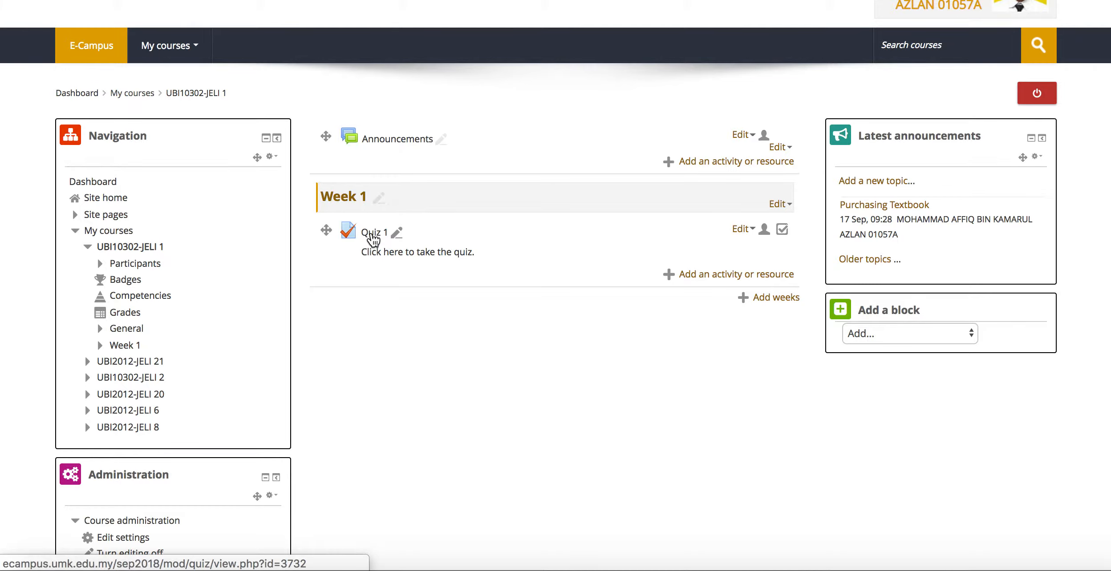
{"action": "left_click", "coordinate": [372, 240]}
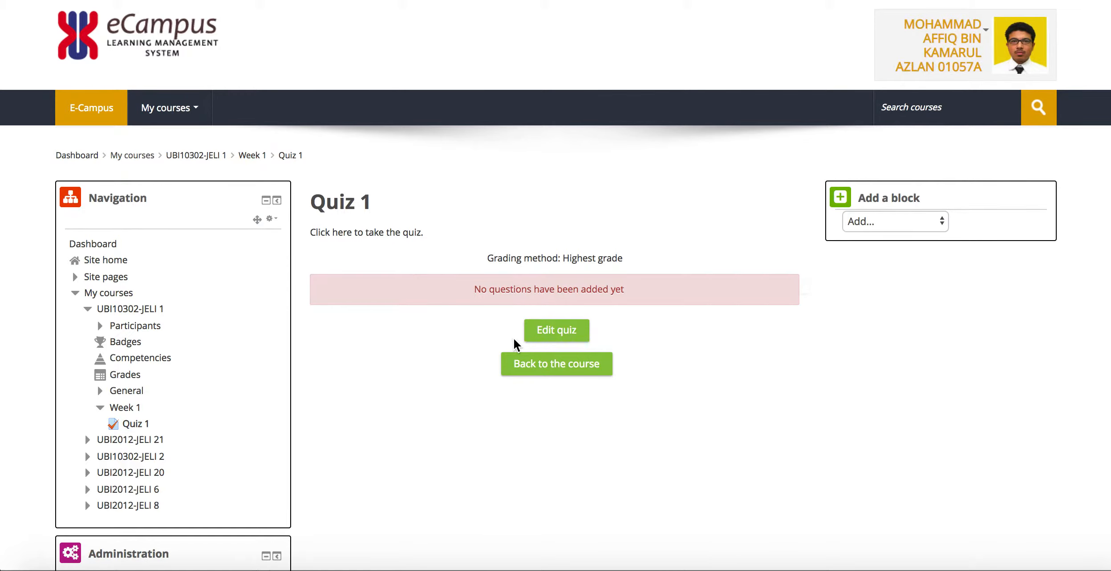
{"action": "left_click", "coordinate": [553, 337]}
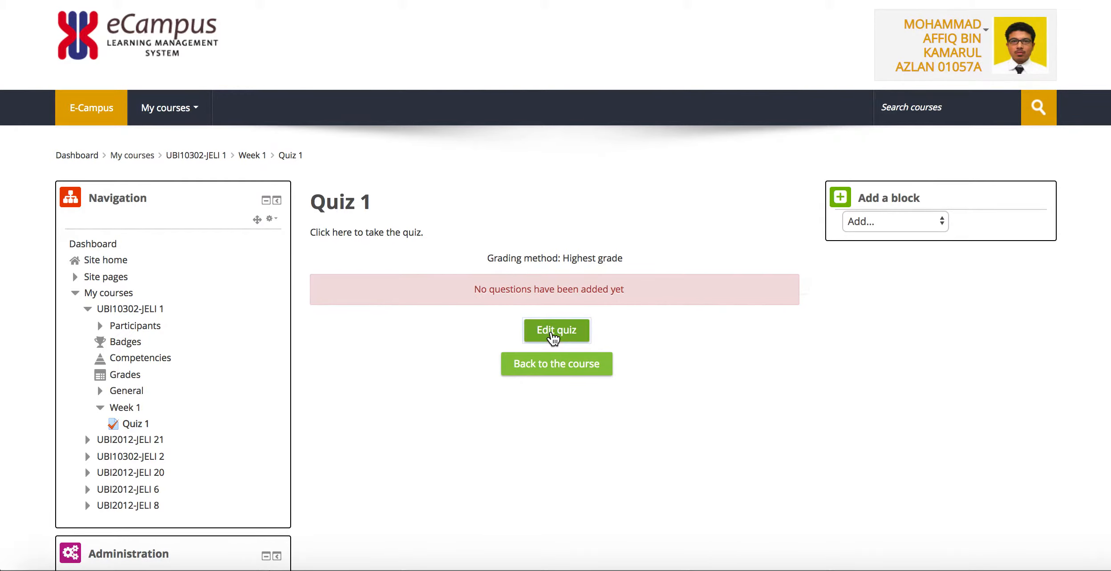
Add a new question of the Multiple choice type to Quiz 1.
{"action": "scroll", "coordinate": [553, 339], "scroll_direction": "down", "scroll_amount": 2}
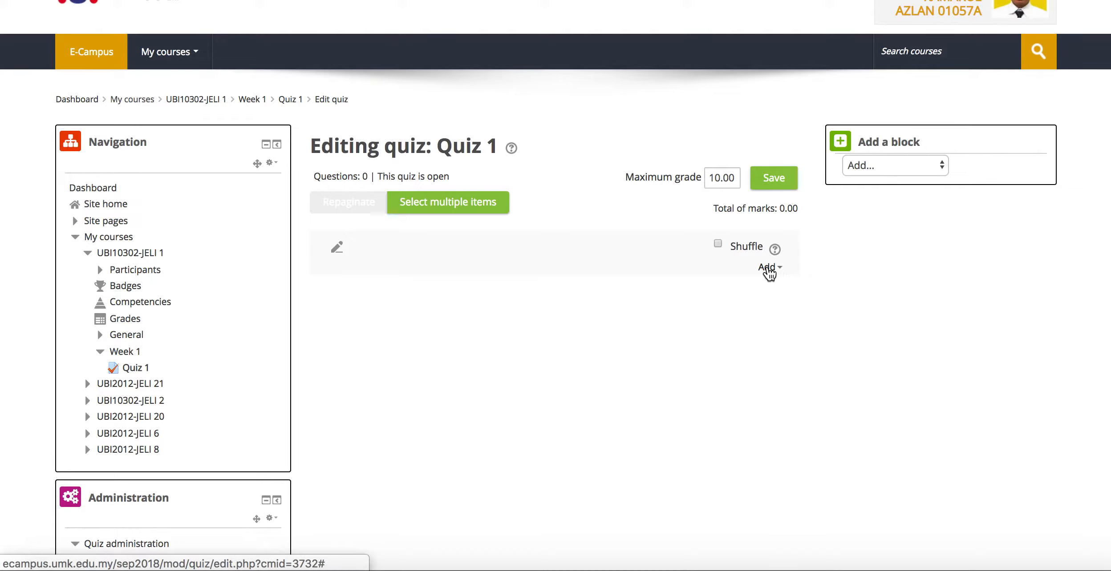
{"action": "left_click", "coordinate": [767, 268]}
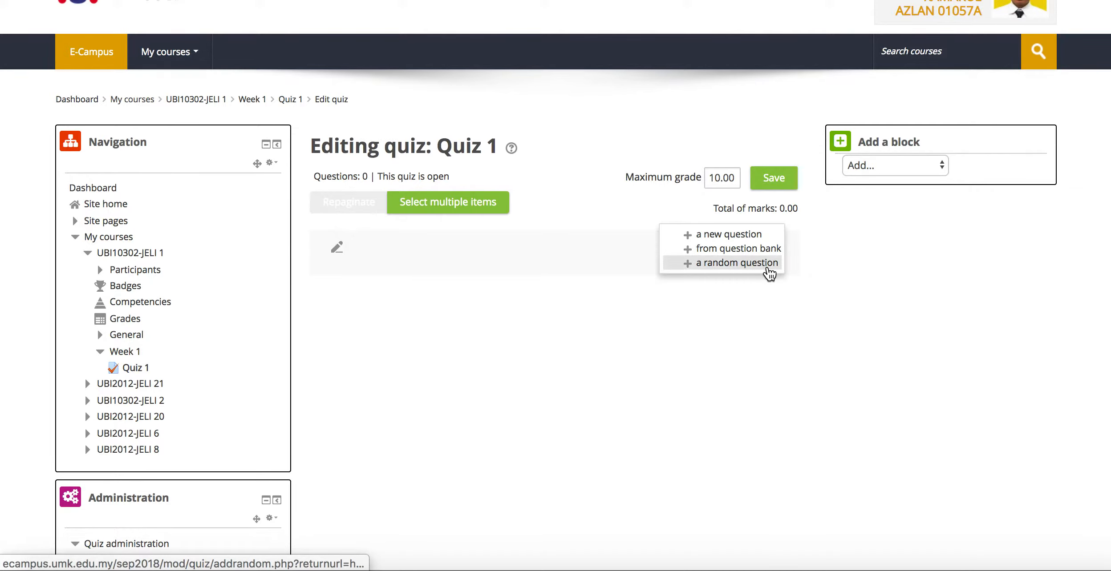
{"action": "left_click", "coordinate": [724, 240]}
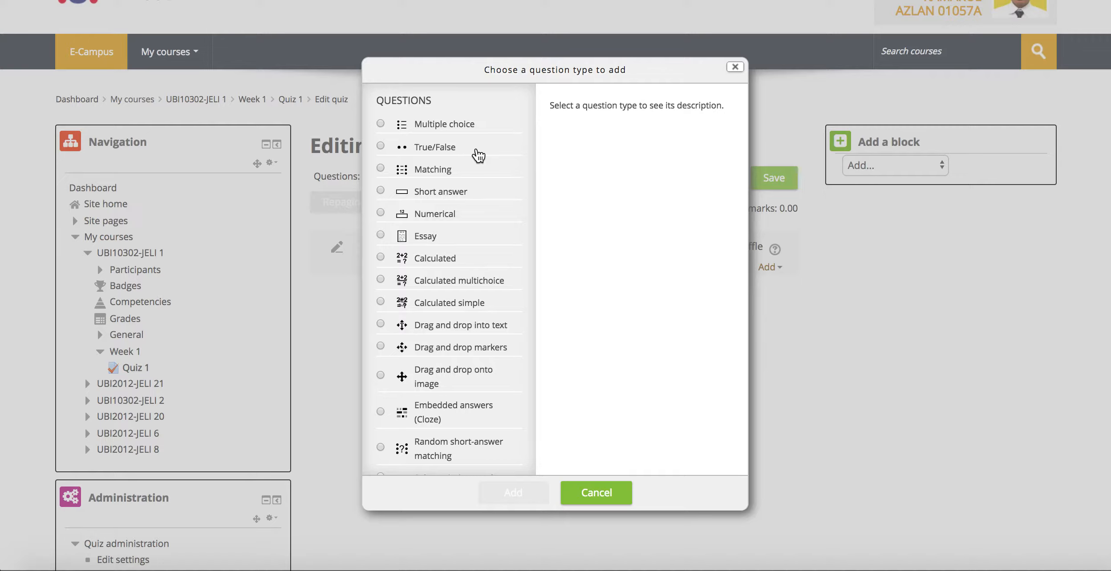
{"action": "left_click", "coordinate": [452, 134]}
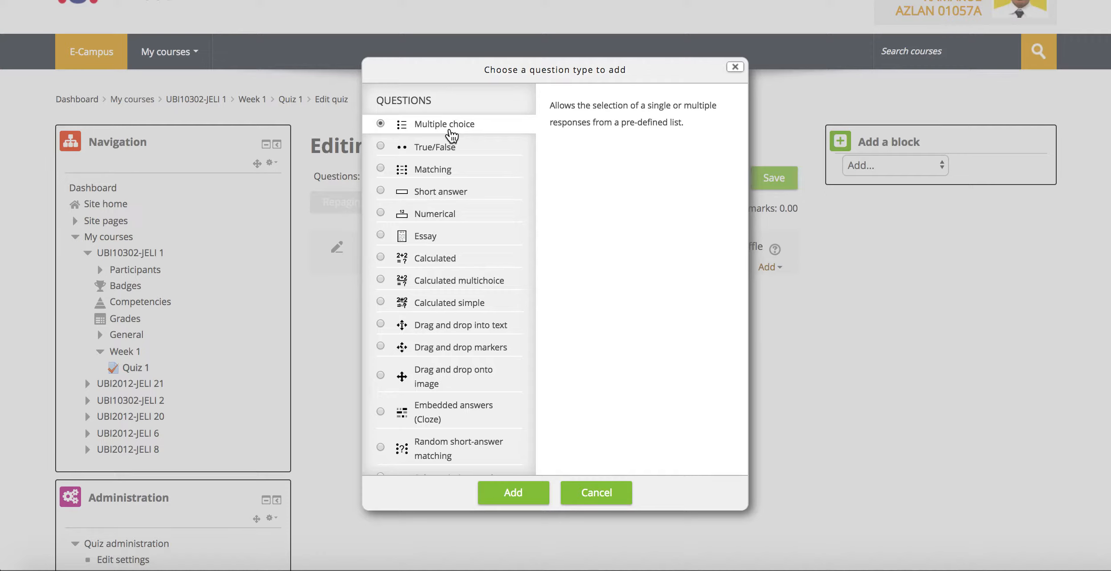
{"action": "left_click", "coordinate": [515, 494]}
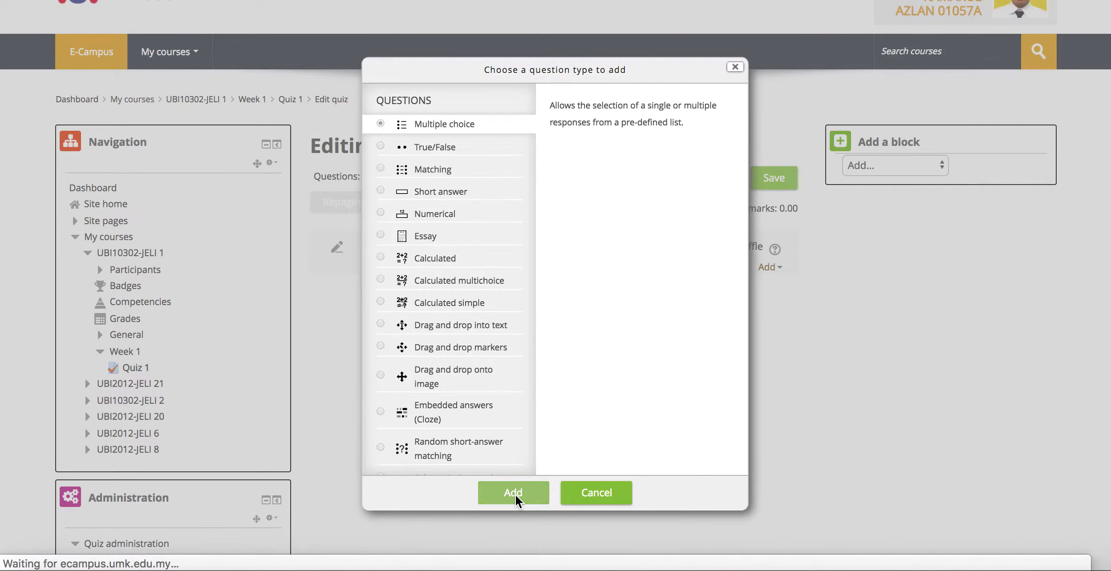
Name the question "Question 1" and enter the question text "Which of the following is Present Perfect Tense?".
{"action": "scroll", "coordinate": [514, 495], "scroll_direction": "down", "scroll_amount": 3}
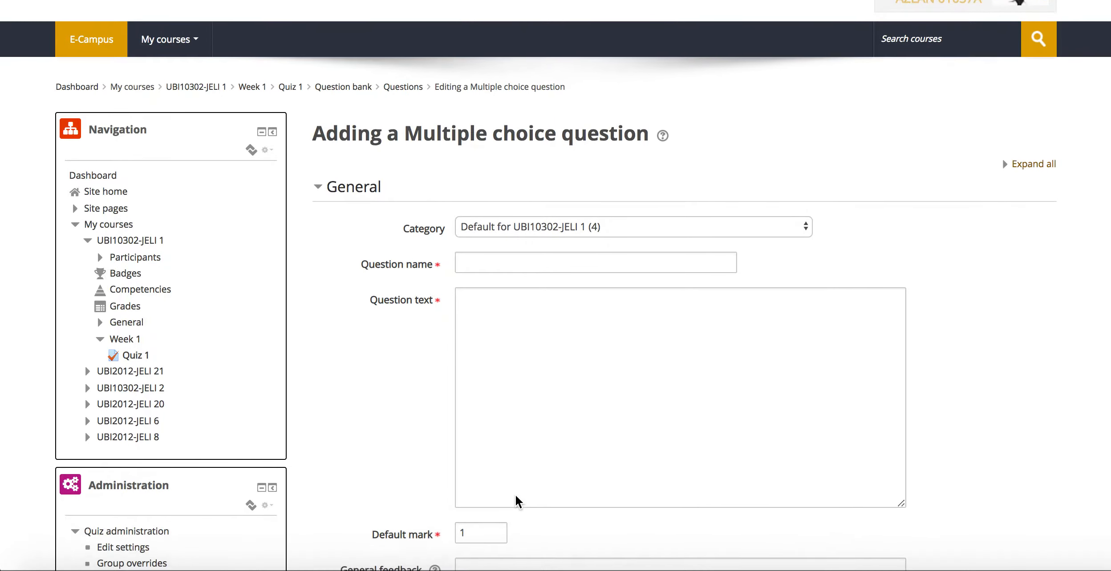
{"action": "scroll", "coordinate": [507, 301], "scroll_direction": "down", "scroll_amount": 3}
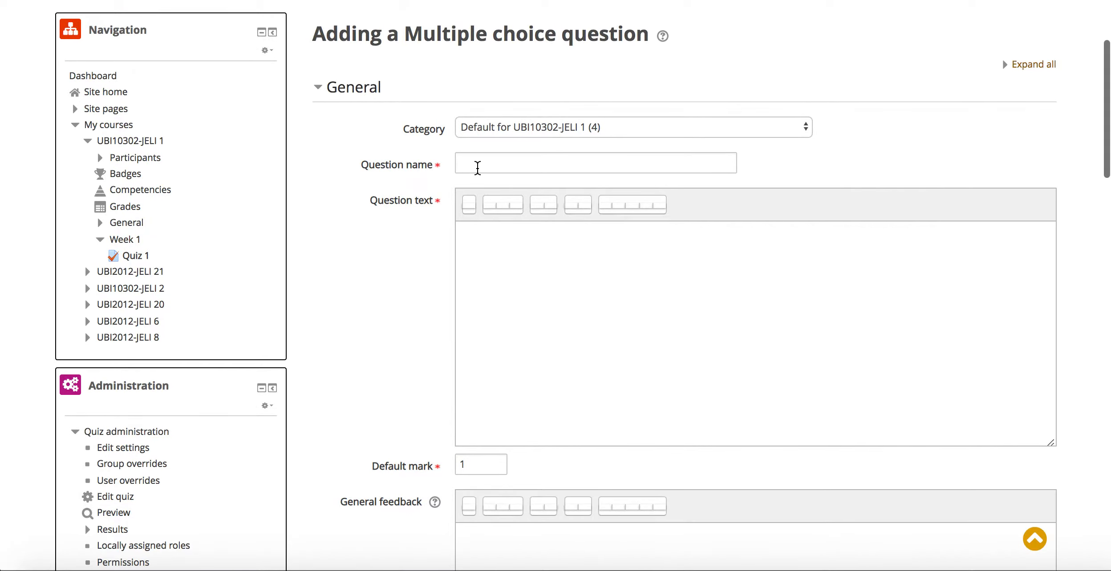
{"action": "left_click", "coordinate": [478, 168]}
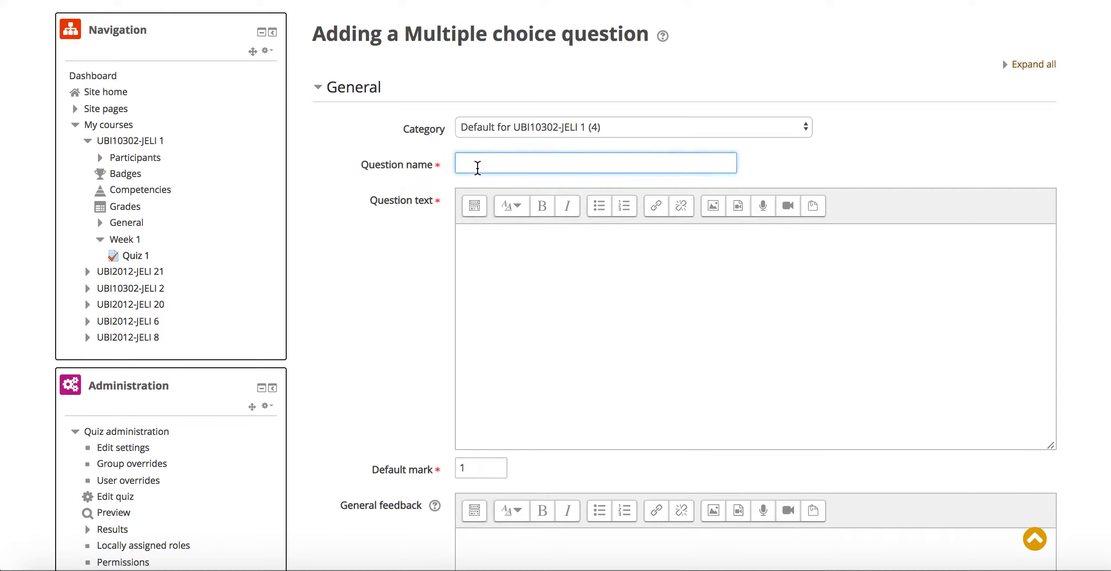
{"action": "type", "text": "Question 1"}
{"action": "left_click", "coordinate": [478, 246]}
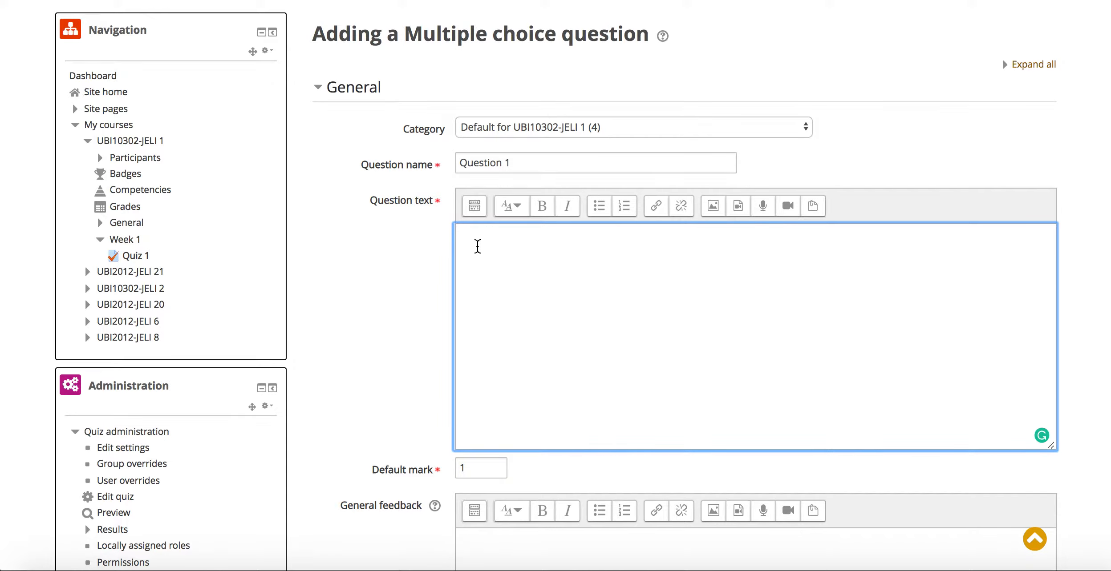
{"action": "scroll", "coordinate": [477, 246], "scroll_direction": "down", "scroll_amount": 2}
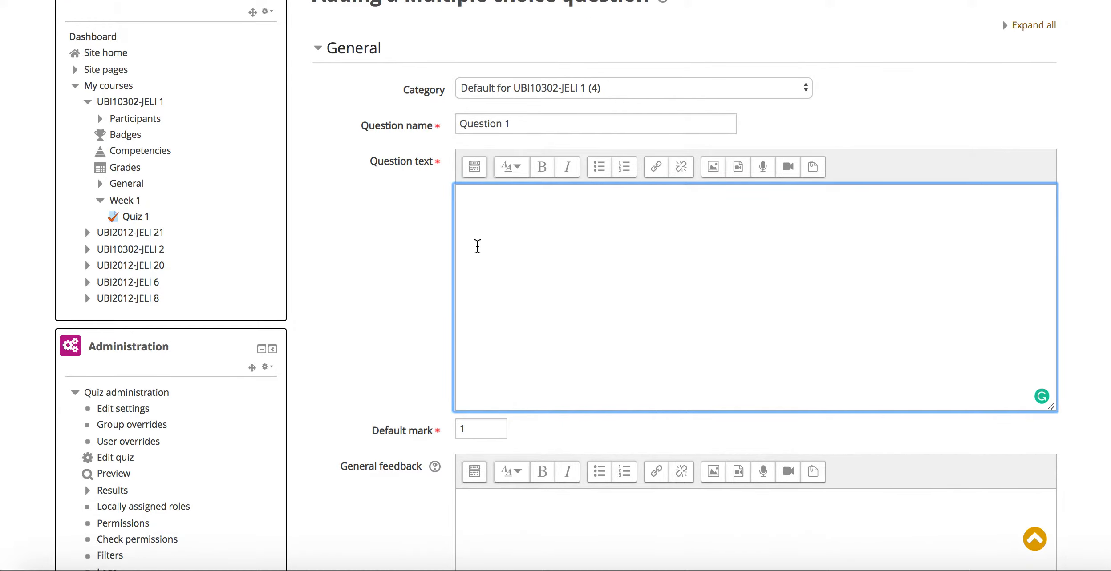
{"action": "type", "text": "Which of the followin"}
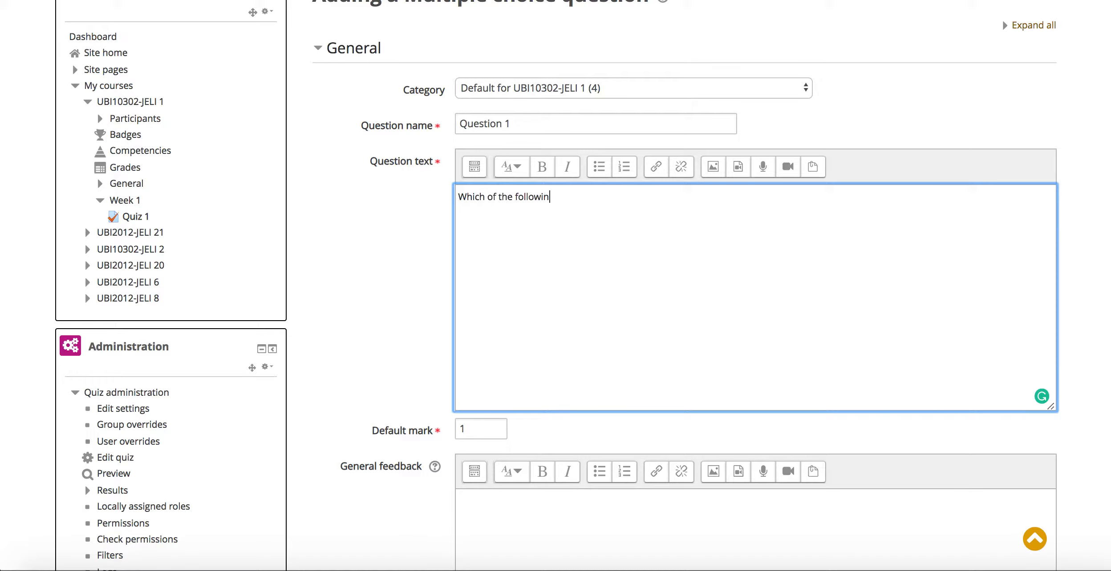
{"action": "type", "text": "g is Present Perfect T"}
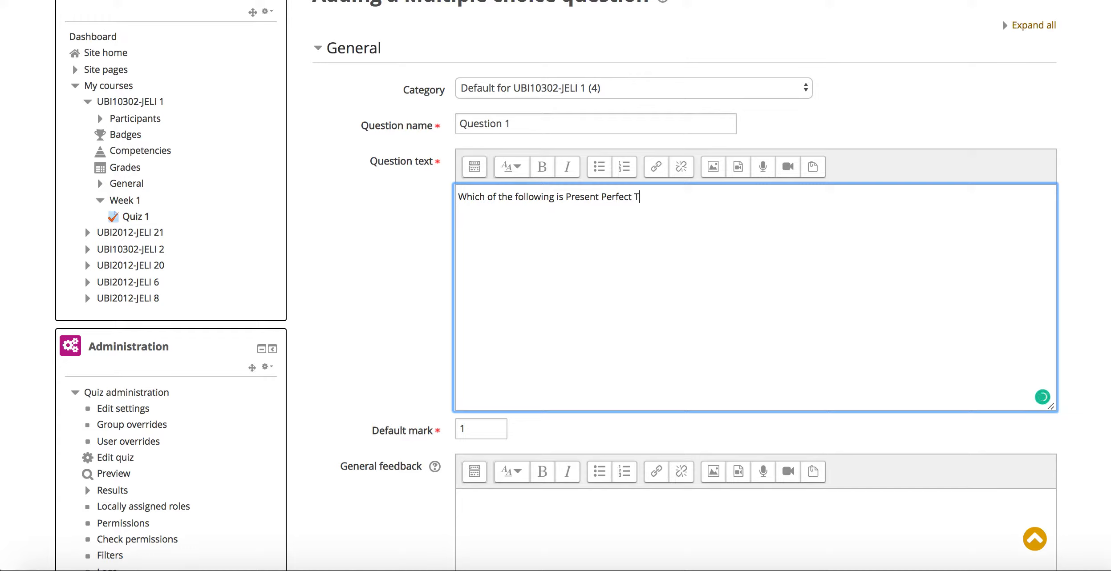
{"action": "type", "text": "ense?"}
Enter "walked" as the answer text for Choice 1.
{"action": "scroll", "coordinate": [480, 270], "scroll_direction": "down", "scroll_amount": 5}
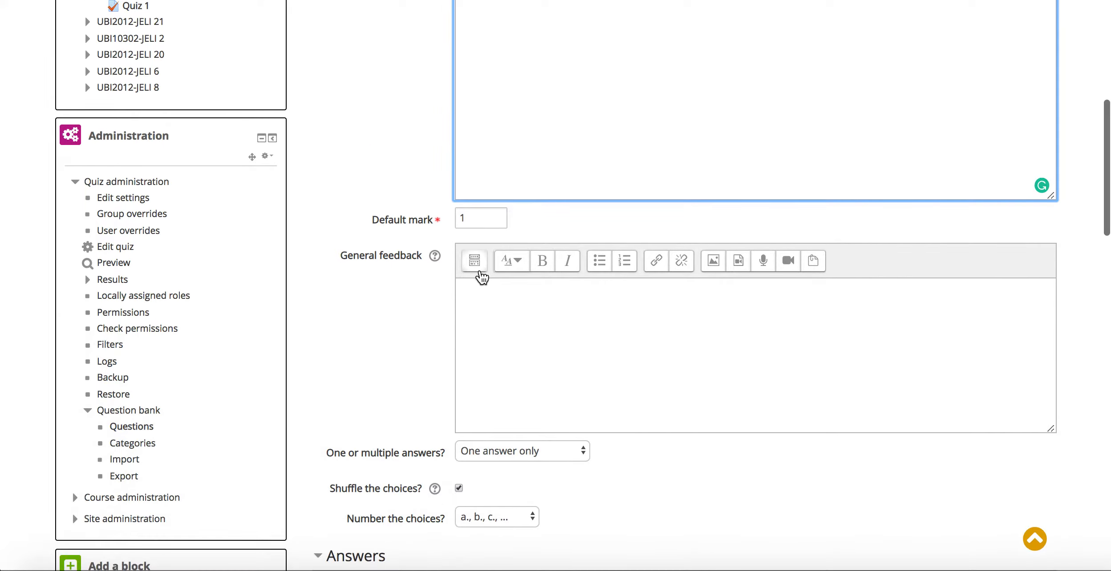
{"action": "scroll", "coordinate": [429, 302], "scroll_direction": "up", "scroll_amount": 1}
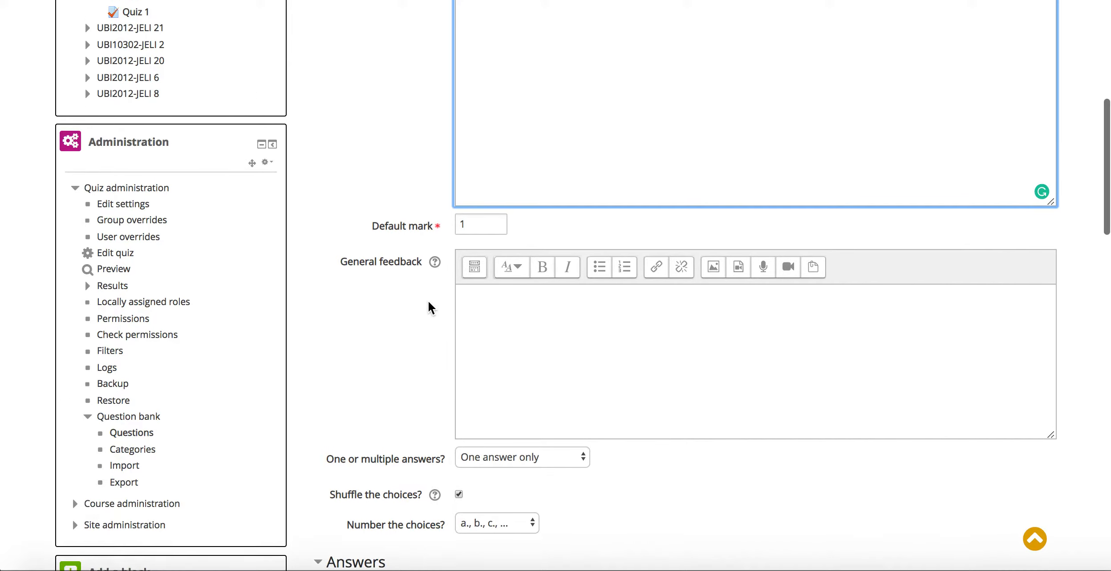
{"action": "scroll", "coordinate": [429, 307], "scroll_direction": "up", "scroll_amount": 2}
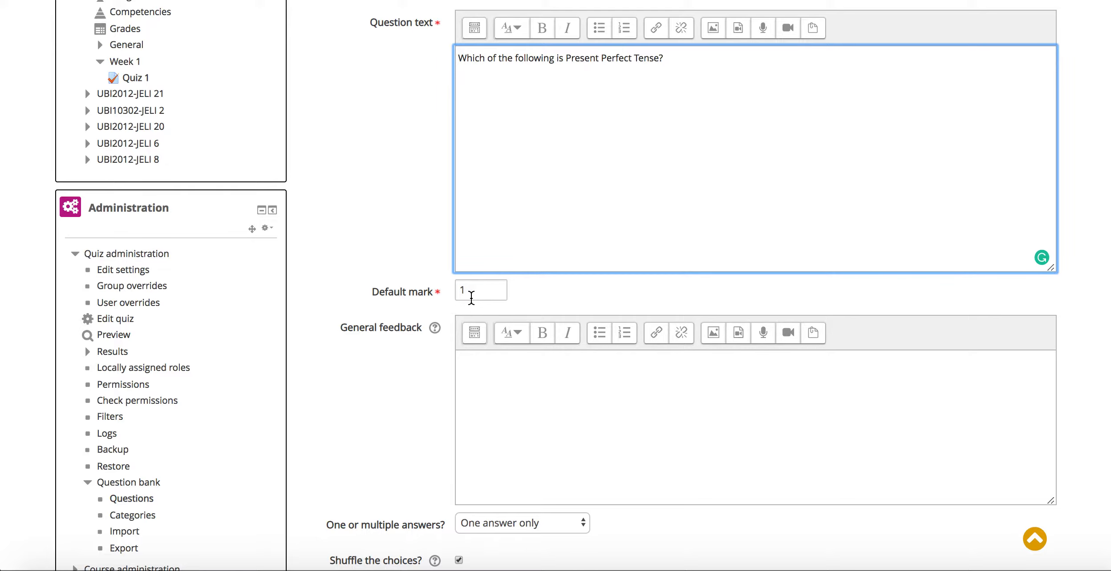
{"action": "scroll", "coordinate": [423, 400], "scroll_direction": "down", "scroll_amount": 10}
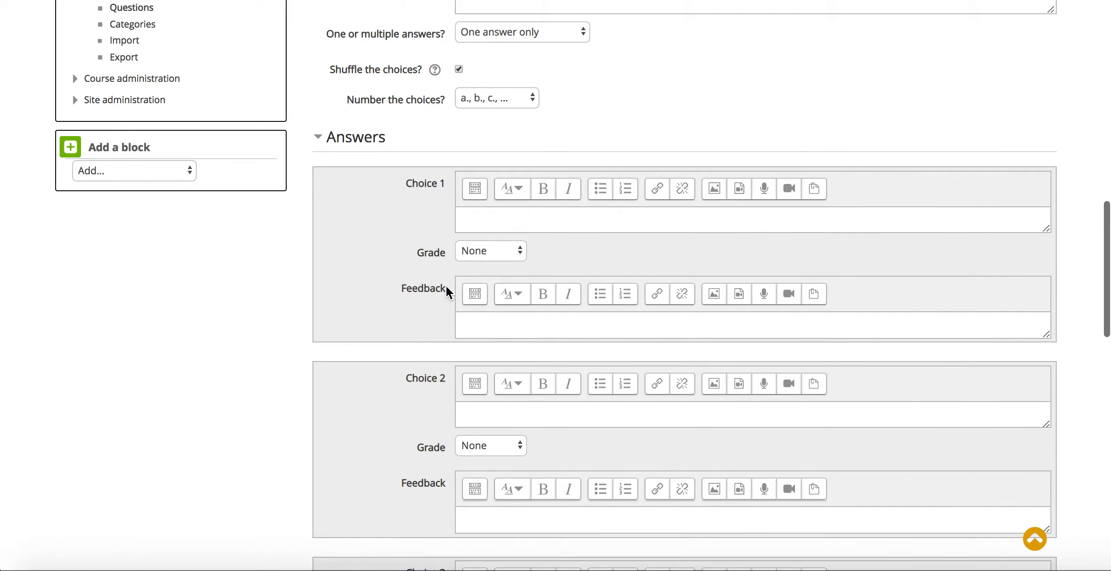
{"action": "scroll", "coordinate": [403, 311], "scroll_direction": "down", "scroll_amount": 1}
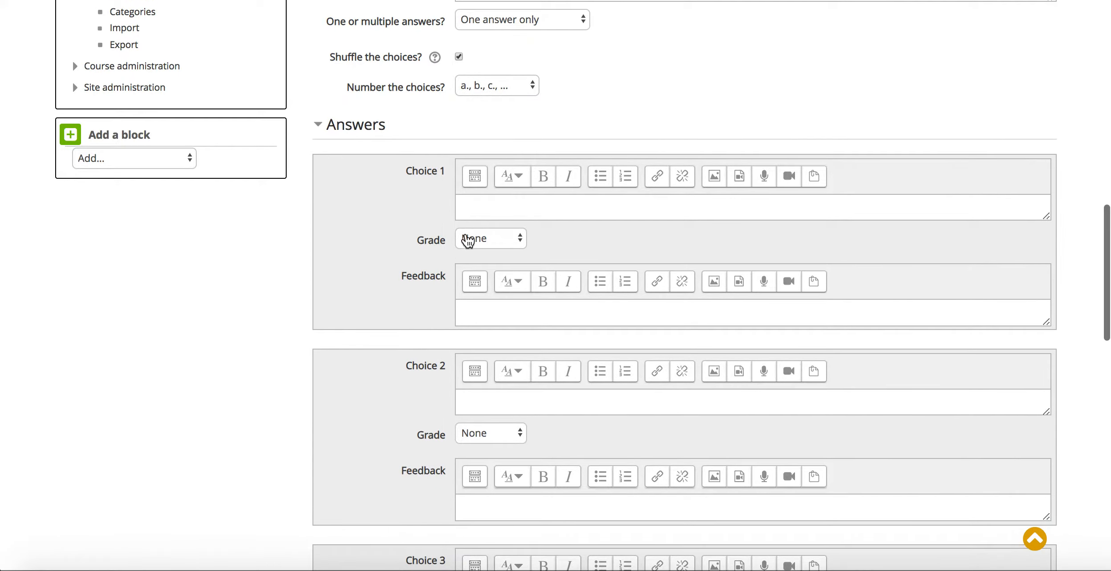
{"action": "left_click", "coordinate": [466, 202]}
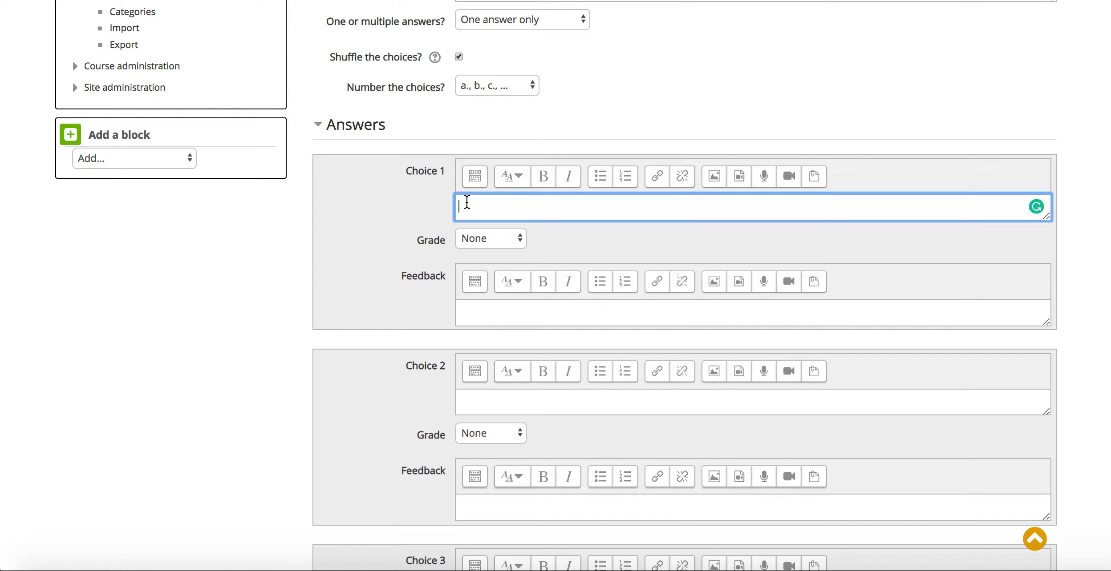
{"action": "type", "text": "walked"}
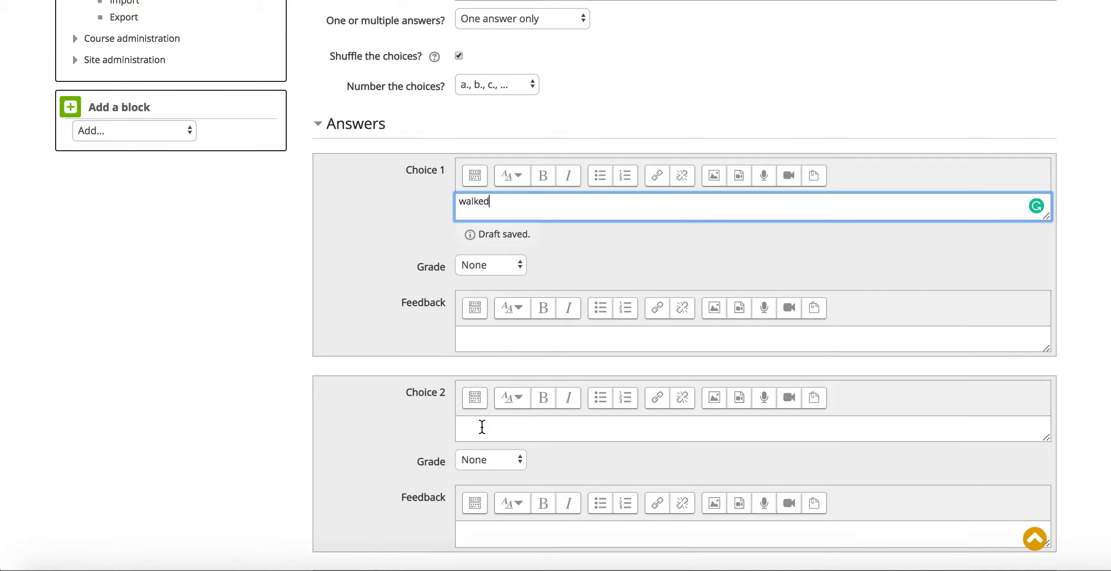
Enter "Have walked" as the answer text for Choice 2.
{"action": "left_click", "coordinate": [482, 426]}
{"action": "type", "text": "Have wakled"}
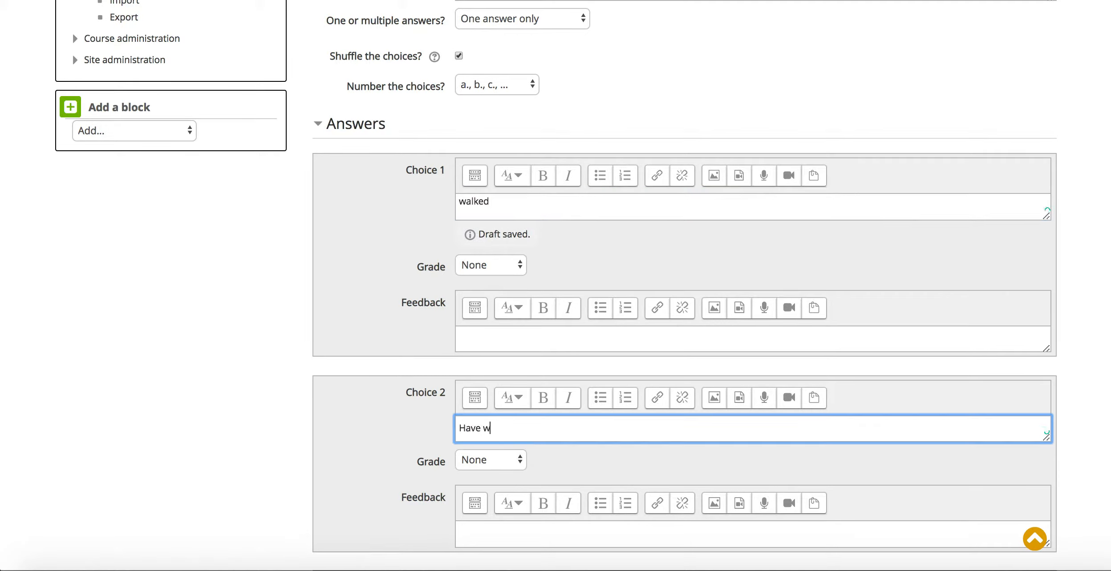
{"action": "key", "text": "BackSpace"}
{"action": "key", "text": "BackSpace"}
{"action": "key", "text": "BackSpace"}
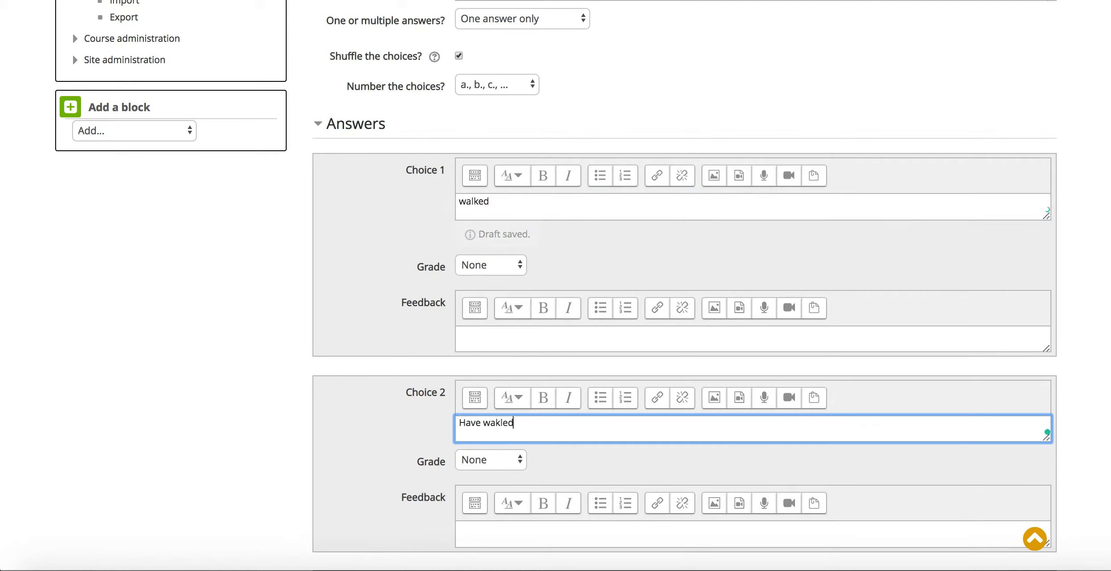
{"action": "key", "text": "BackSpace"}
{"action": "type", "text": "lked"}
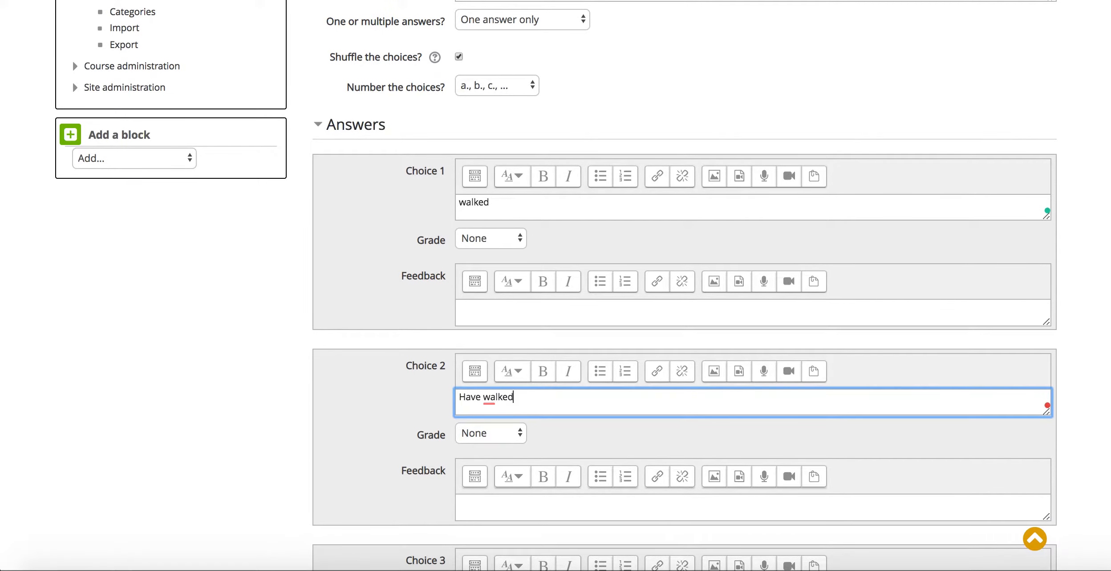
Enter "is walking" as the answer text for Choice 3 and "walked" for Choice 4.
{"action": "scroll", "coordinate": [685, 285], "scroll_direction": "down", "scroll_amount": 3}
{"action": "scroll", "coordinate": [685, 284], "scroll_direction": "down", "scroll_amount": 5}
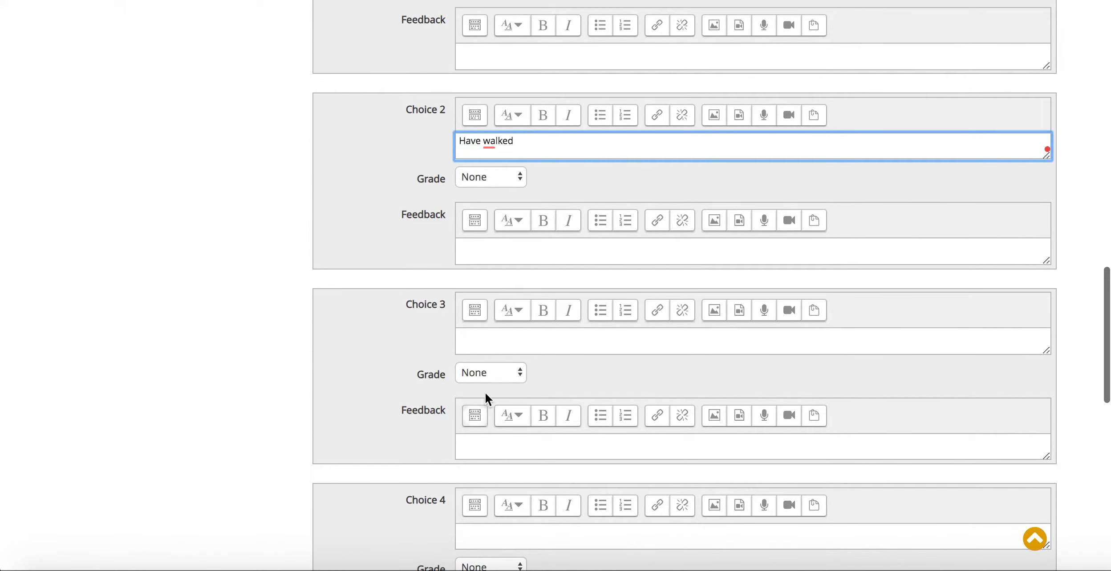
{"action": "left_click", "coordinate": [482, 341]}
{"action": "type", "text": "is"}
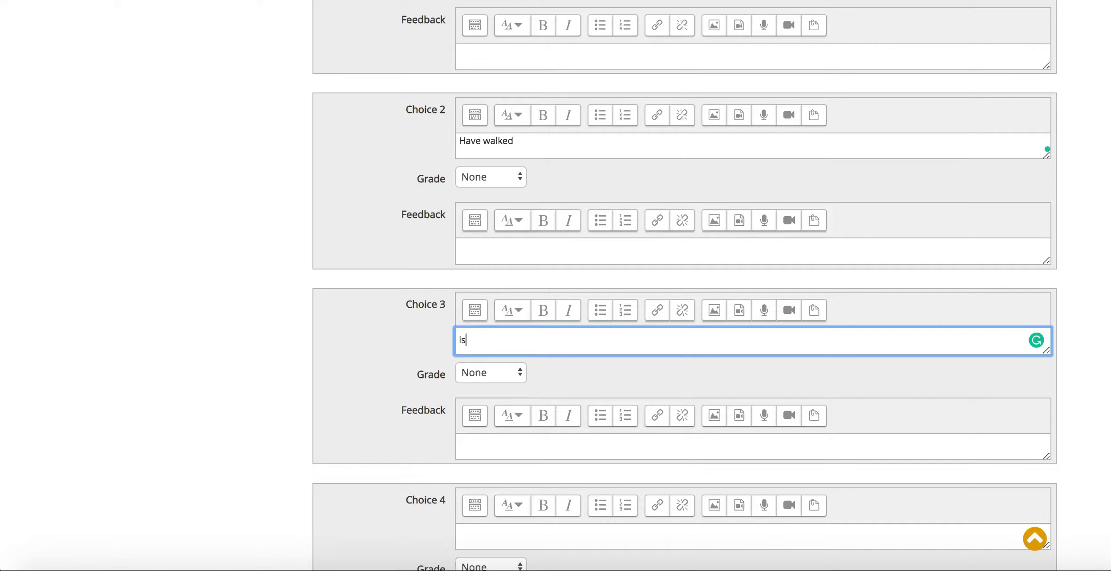
{"action": "type", "text": " walking"}
{"action": "left_click", "coordinate": [481, 538]}
{"action": "type", "text": "walked"}
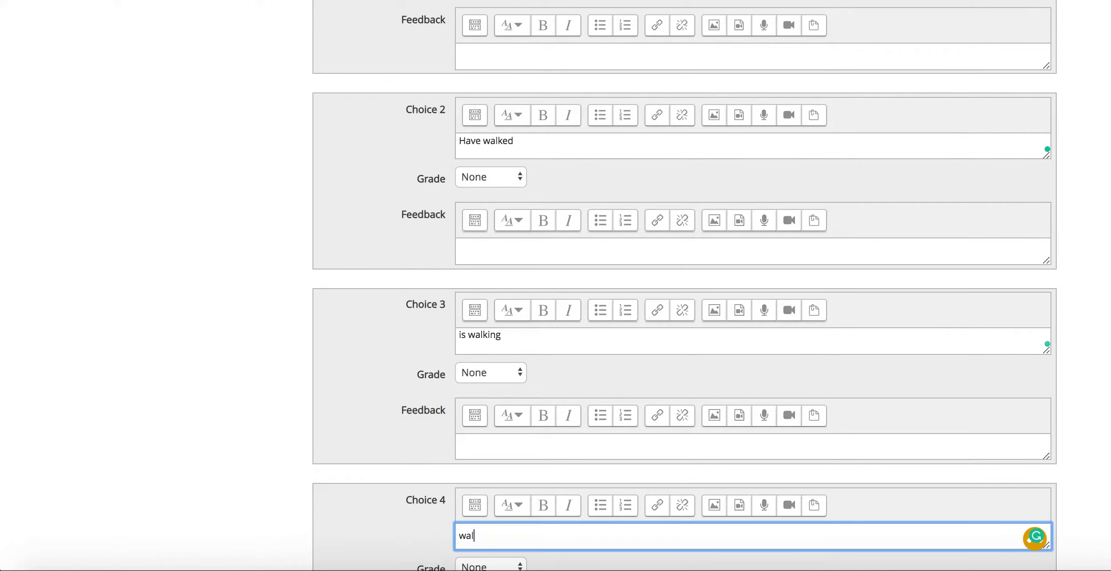
Change the Choice 2 text to lowercase "have walked" and set its grade to 100%.
{"action": "scroll", "coordinate": [667, 285], "scroll_direction": "up", "scroll_amount": 2}
{"action": "scroll", "coordinate": [461, 425], "scroll_direction": "up", "scroll_amount": 2}
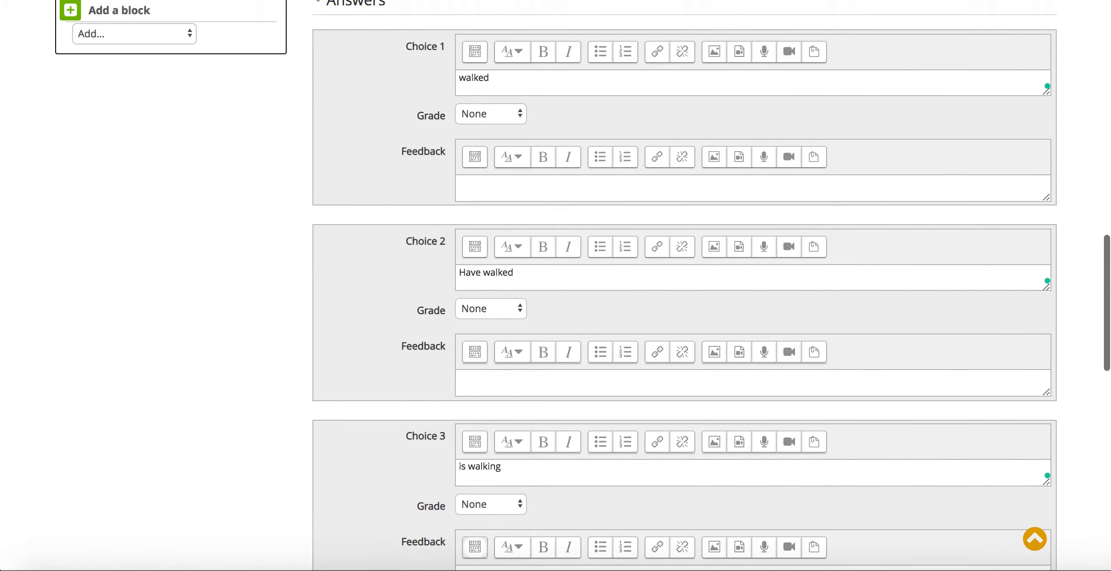
{"action": "scroll", "coordinate": [461, 425], "scroll_direction": "up", "scroll_amount": 2}
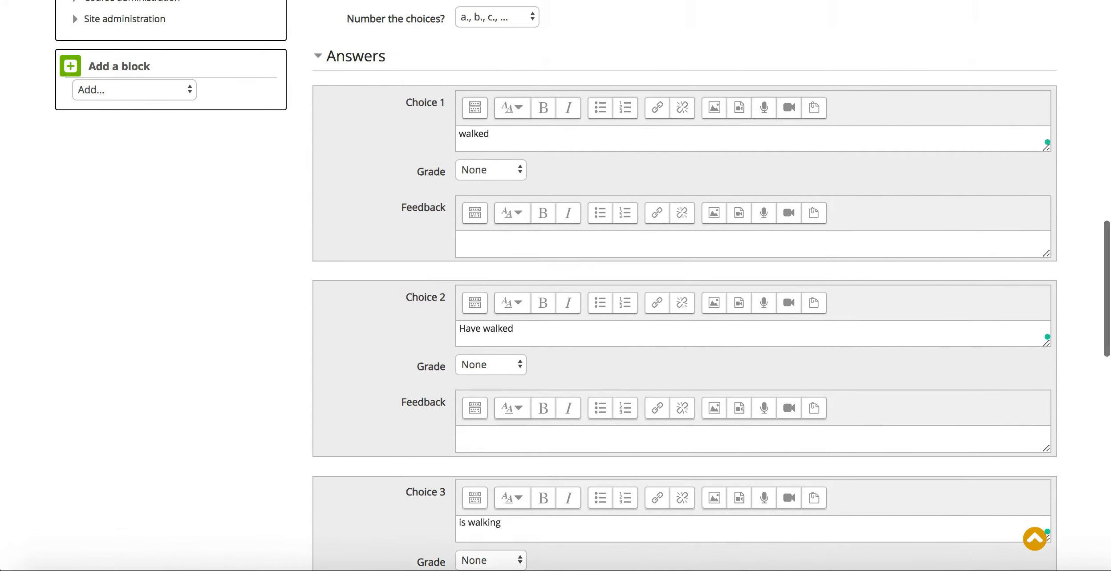
{"action": "left_click", "coordinate": [465, 329]}
{"action": "key", "text": "BackSpace"}
{"action": "type", "text": "h"}
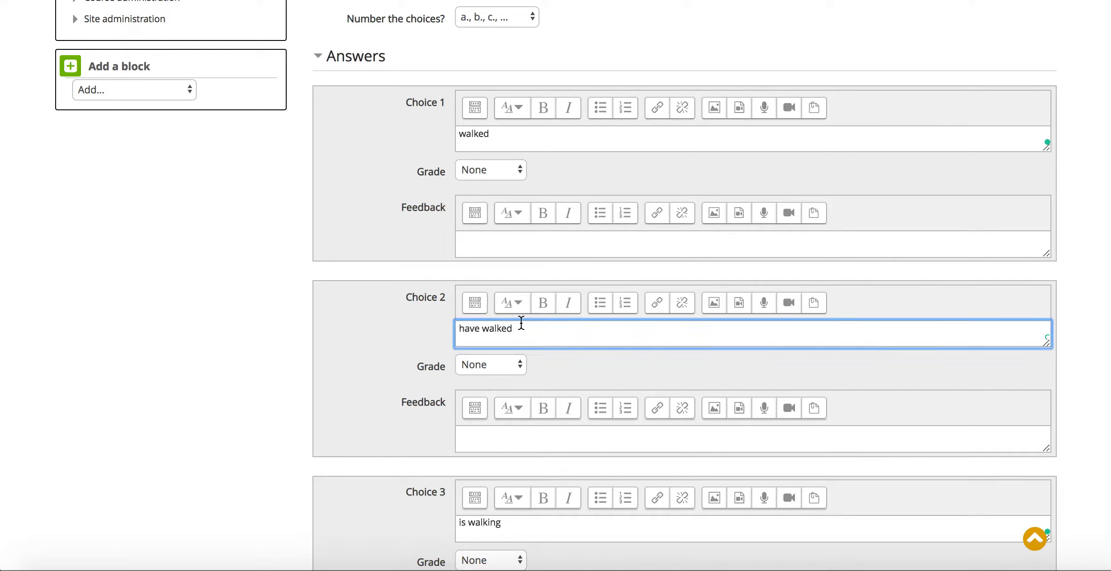
{"action": "left_click", "coordinate": [519, 366]}
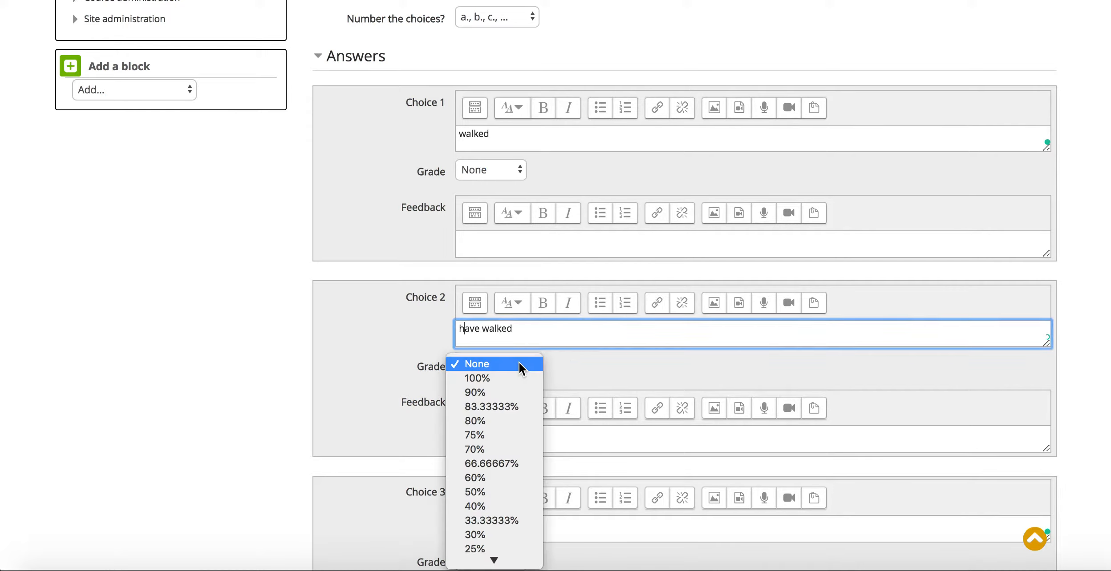
{"action": "left_click", "coordinate": [499, 378]}
{"action": "left_click", "coordinate": [374, 377]}
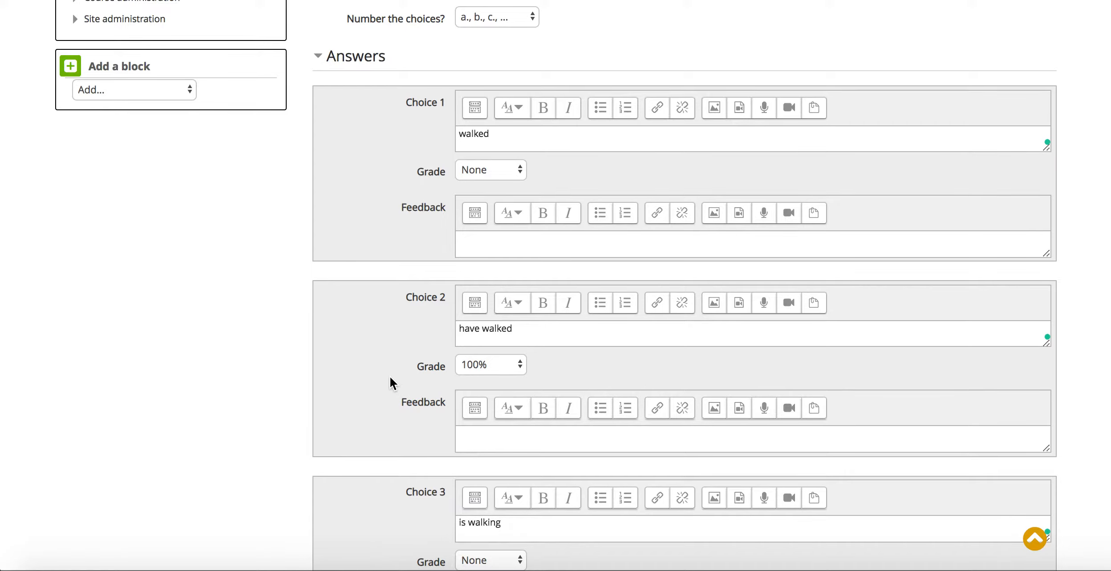
Set the penalty for each incorrect try to 100% under Multiple tries and save the multiple choice question.
{"action": "scroll", "coordinate": [391, 377], "scroll_direction": "down", "scroll_amount": 9}
{"action": "scroll", "coordinate": [390, 378], "scroll_direction": "down", "scroll_amount": 8}
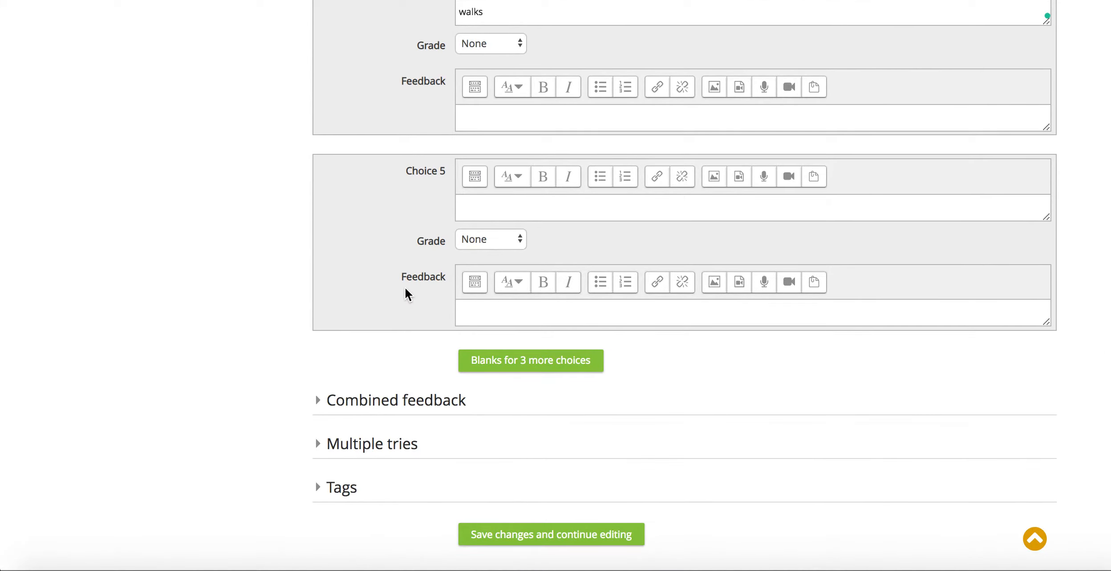
{"action": "scroll", "coordinate": [428, 316], "scroll_direction": "down", "scroll_amount": 4}
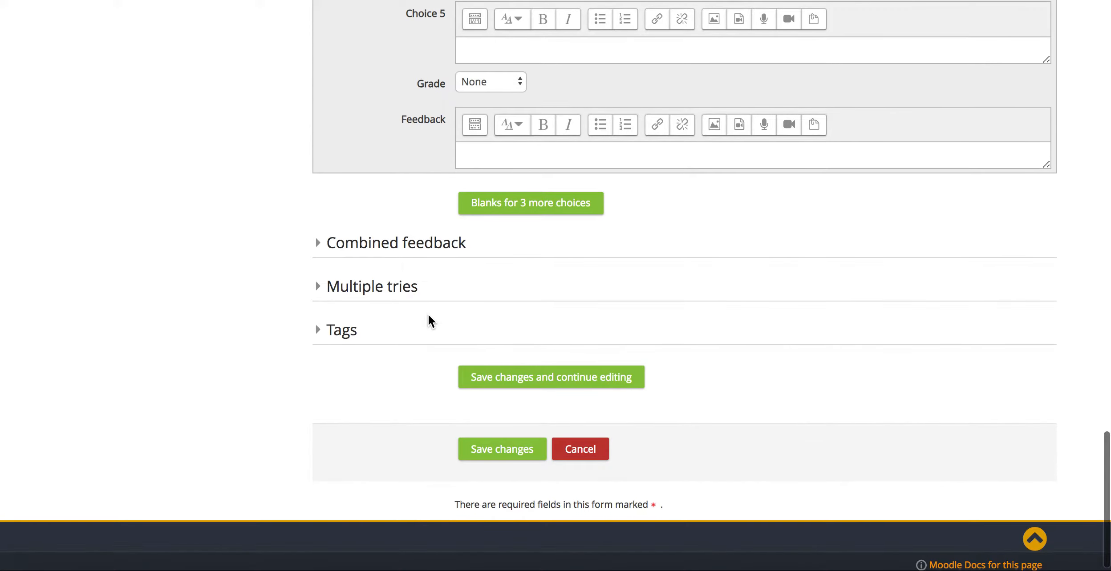
{"action": "left_click", "coordinate": [392, 297]}
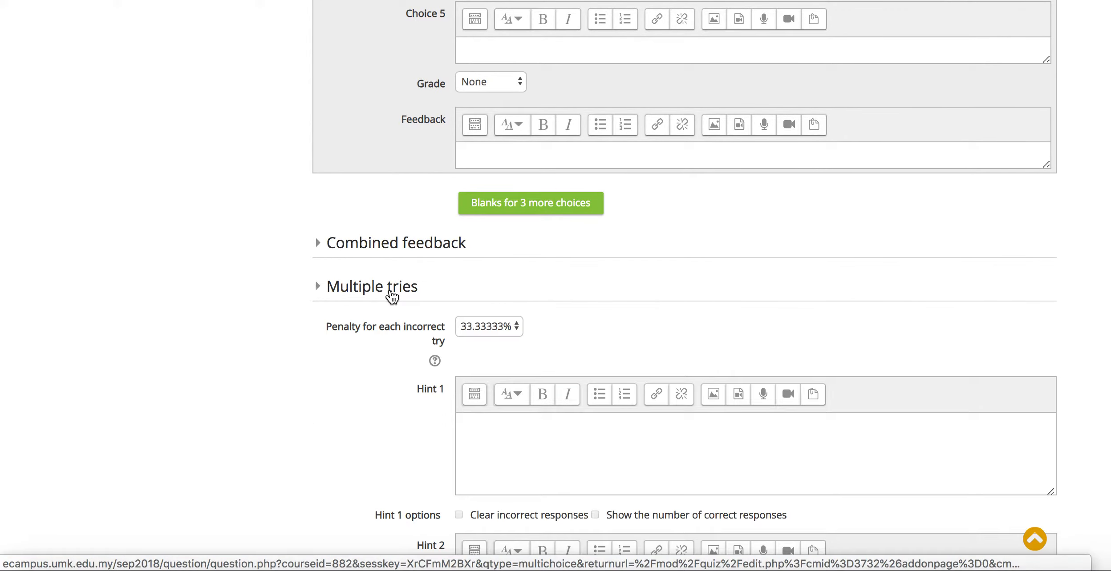
{"action": "left_click", "coordinate": [480, 329]}
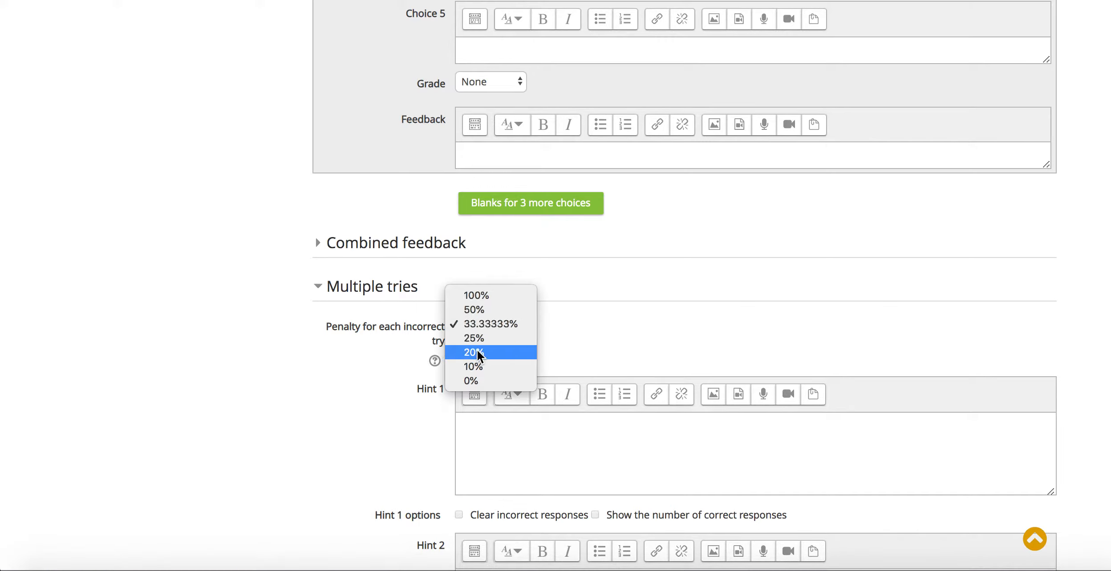
{"action": "left_click", "coordinate": [476, 294]}
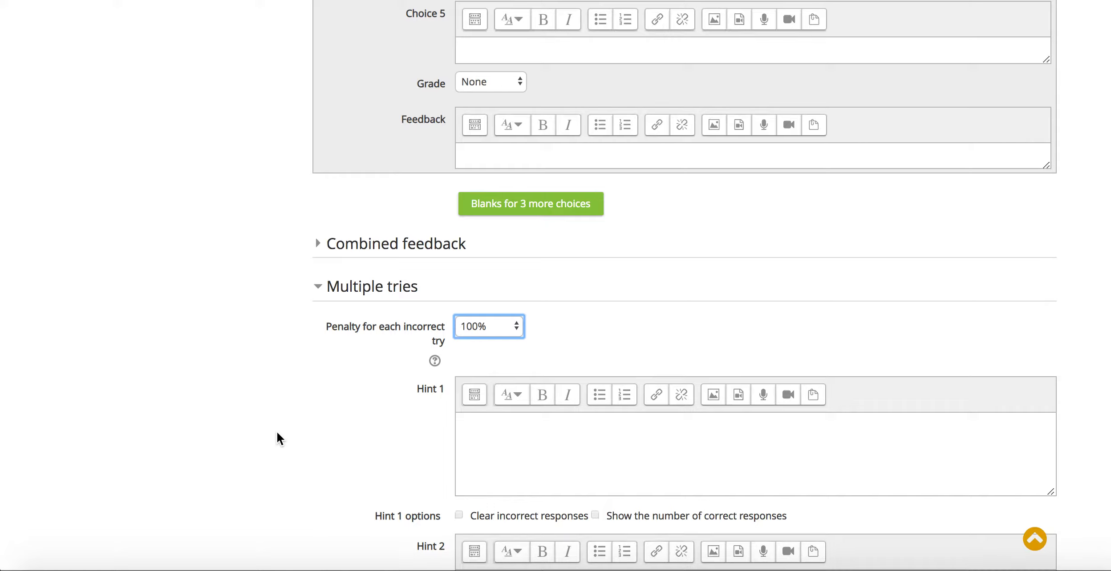
{"action": "scroll", "coordinate": [277, 434], "scroll_direction": "down", "scroll_amount": 10}
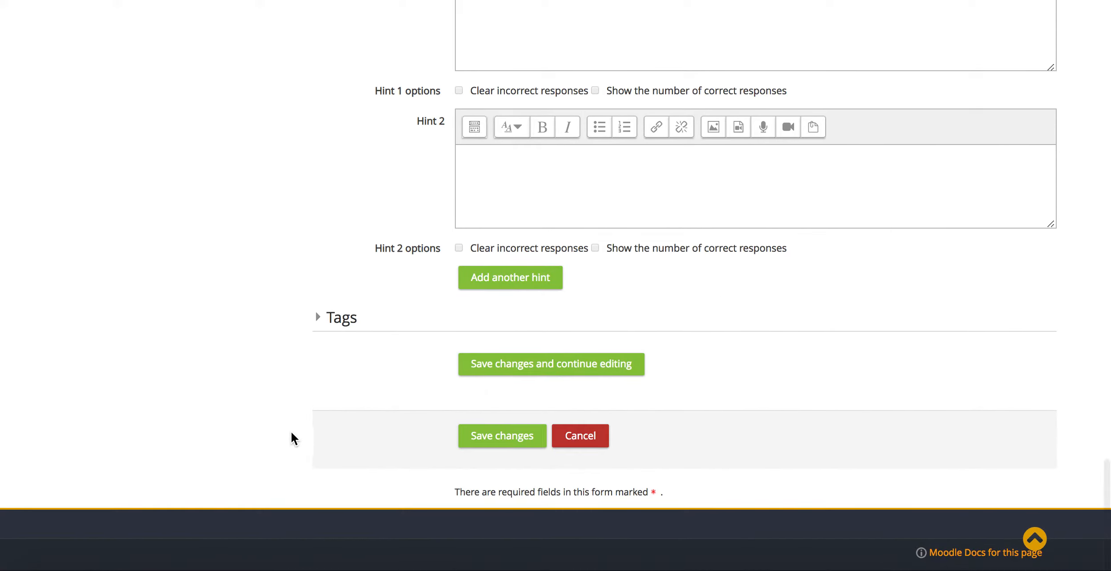
{"action": "left_click", "coordinate": [484, 441]}
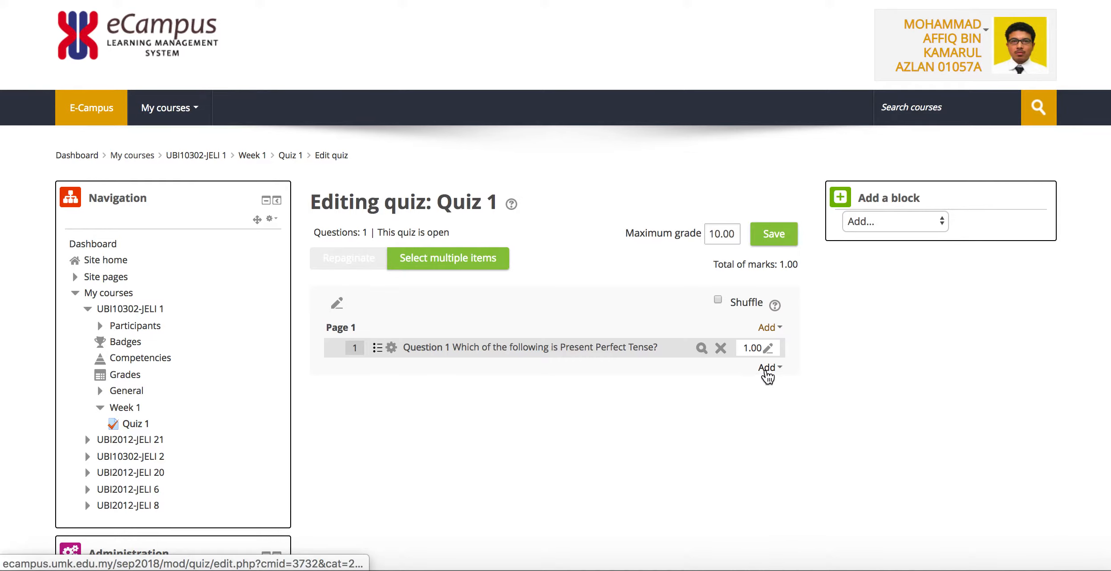
Add a new True/False question after Question 1 in the quiz and name it "Question 2".
{"action": "left_click", "coordinate": [766, 369]}
{"action": "left_click", "coordinate": [677, 334]}
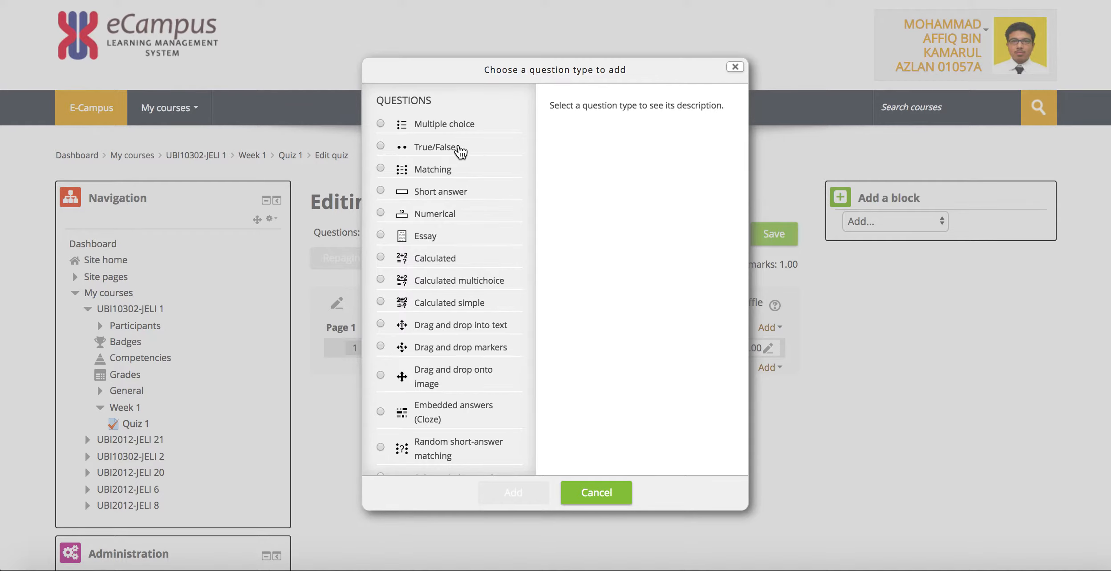
{"action": "left_click", "coordinate": [431, 154]}
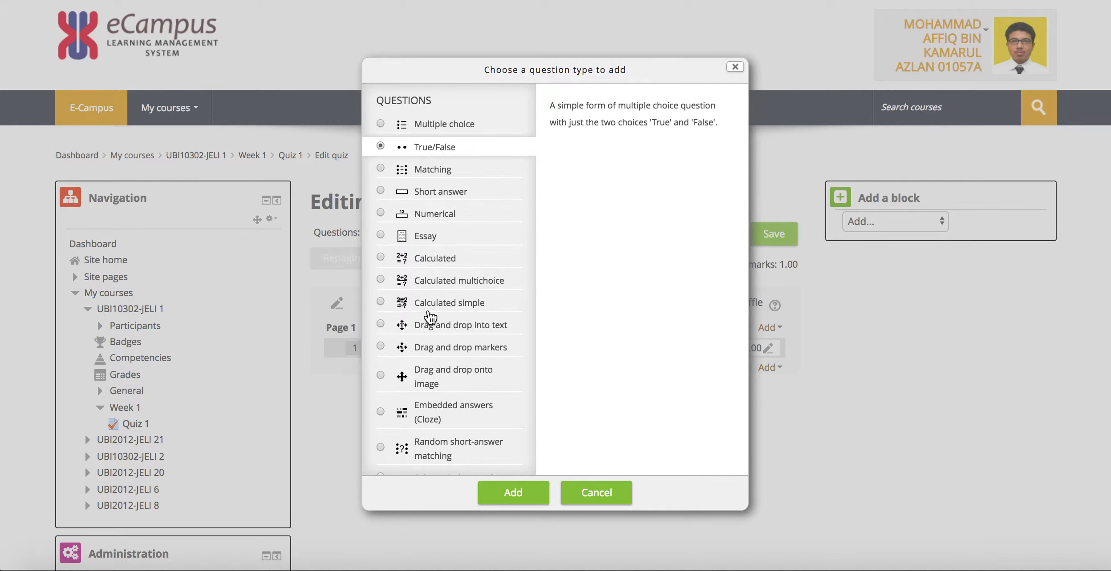
{"action": "left_click", "coordinate": [508, 493]}
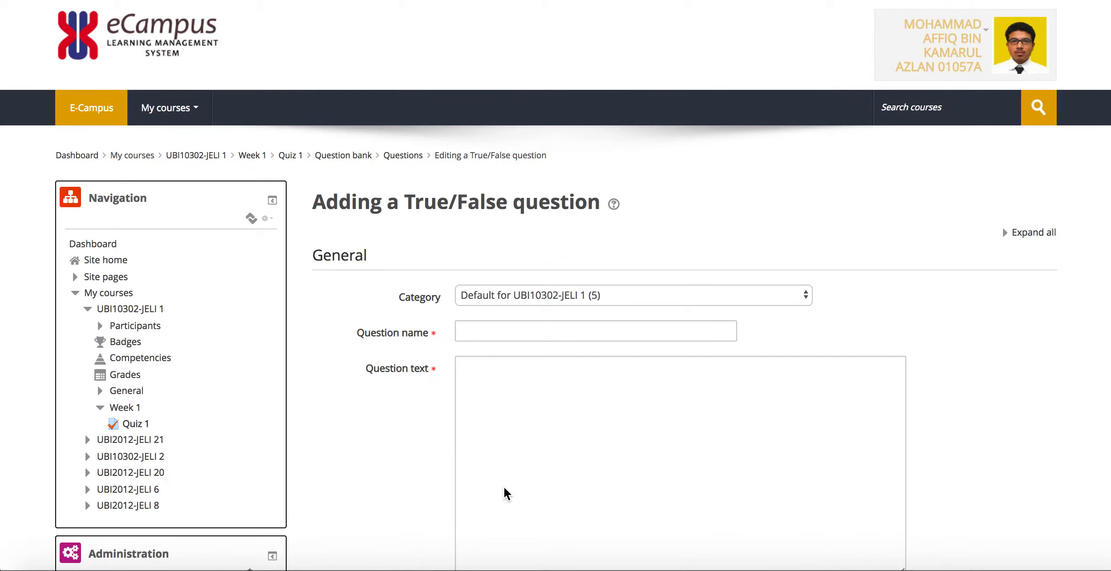
{"action": "left_click", "coordinate": [480, 332]}
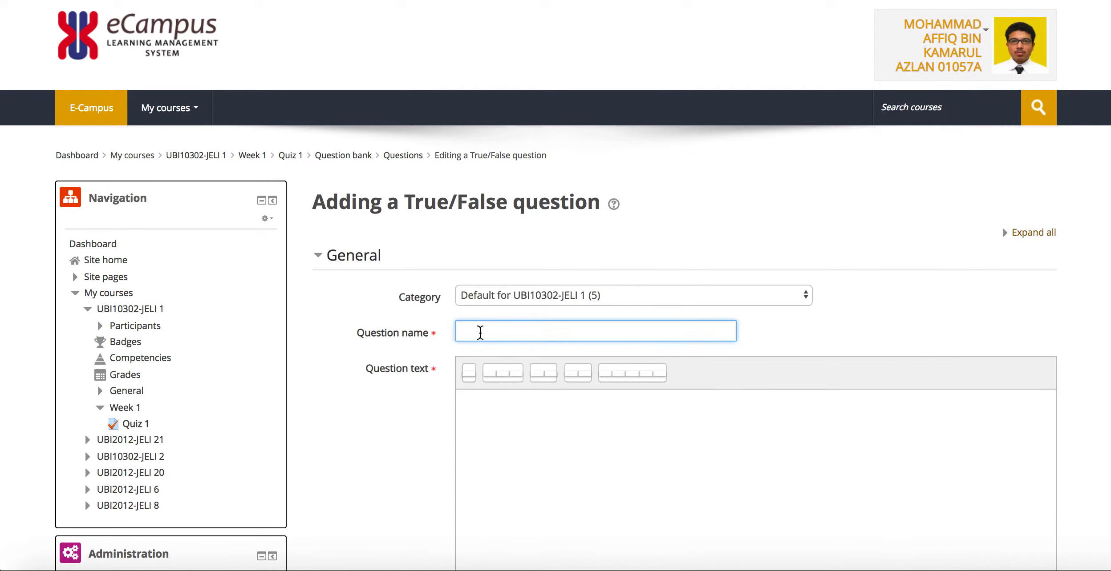
{"action": "type", "text": "Question 2"}
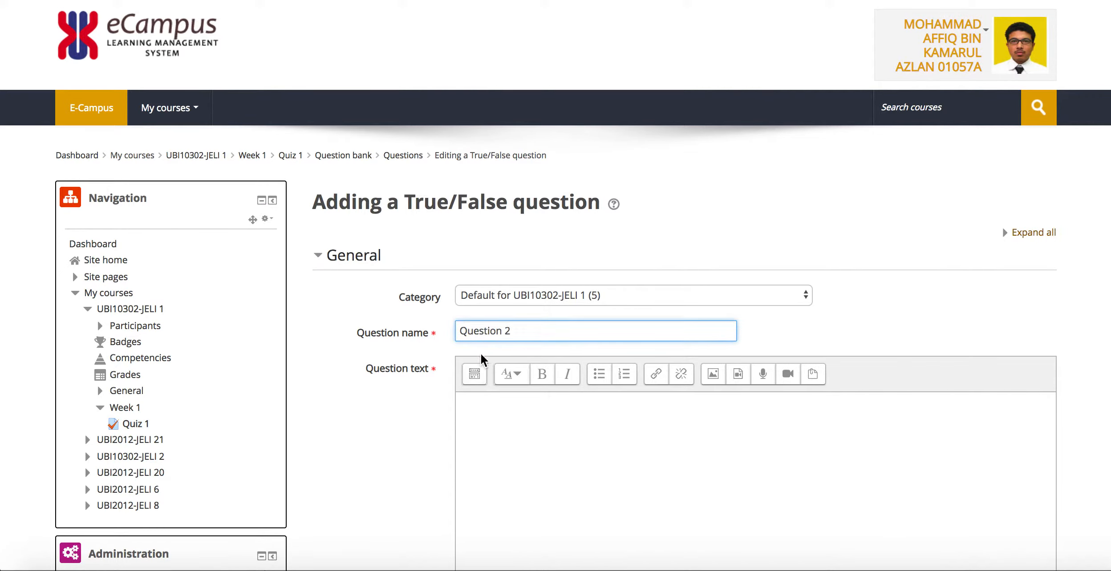
Enter "'have walked' is a Present Perfect Tense." as the question text of the True/False question.
{"action": "scroll", "coordinate": [471, 428], "scroll_direction": "down", "scroll_amount": 2}
{"action": "scroll", "coordinate": [471, 428], "scroll_direction": "down", "scroll_amount": 3}
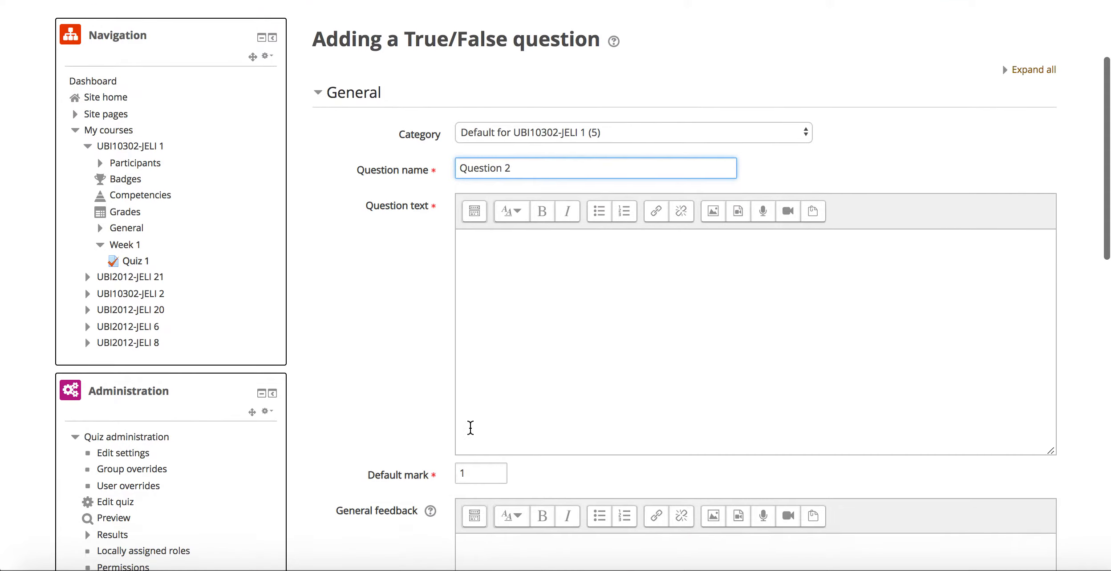
{"action": "left_click", "coordinate": [494, 250]}
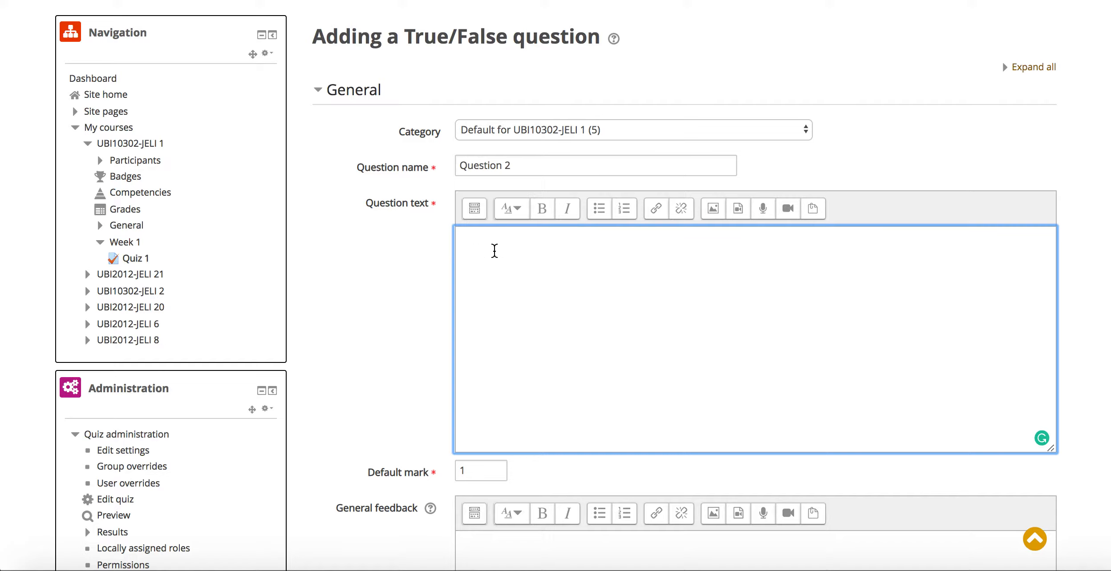
{"action": "type", "text": "'have walked' is a Present "}
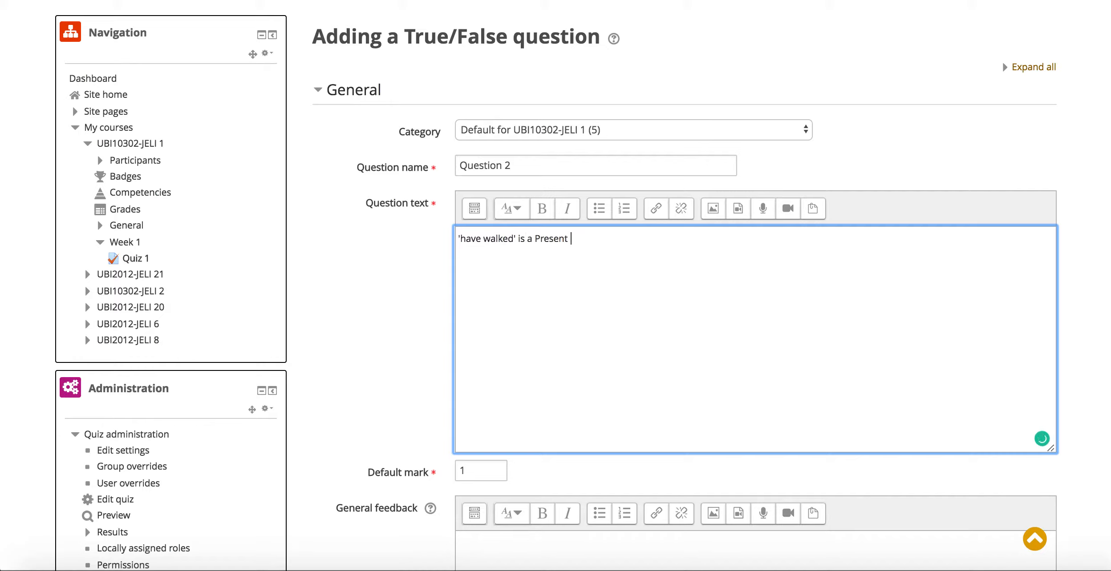
{"action": "type", "text": "Perfect Tense."}
Review the True/False question form, including default mark, general feedback, correct answer and the feedback for each response.
{"action": "scroll", "coordinate": [557, 285], "scroll_direction": "down", "scroll_amount": 5}
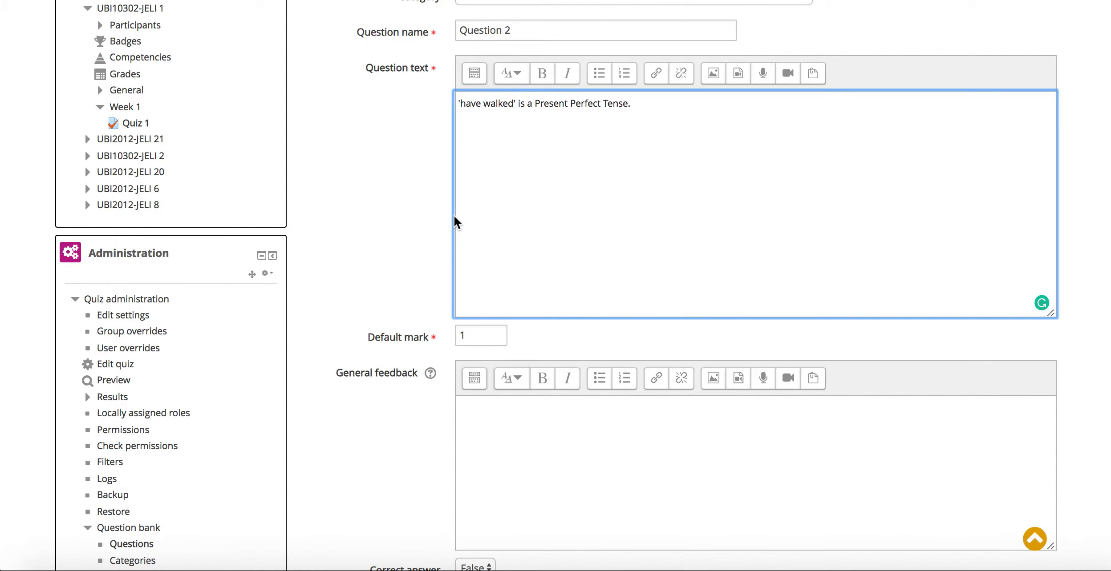
{"action": "scroll", "coordinate": [454, 217], "scroll_direction": "down", "scroll_amount": 5}
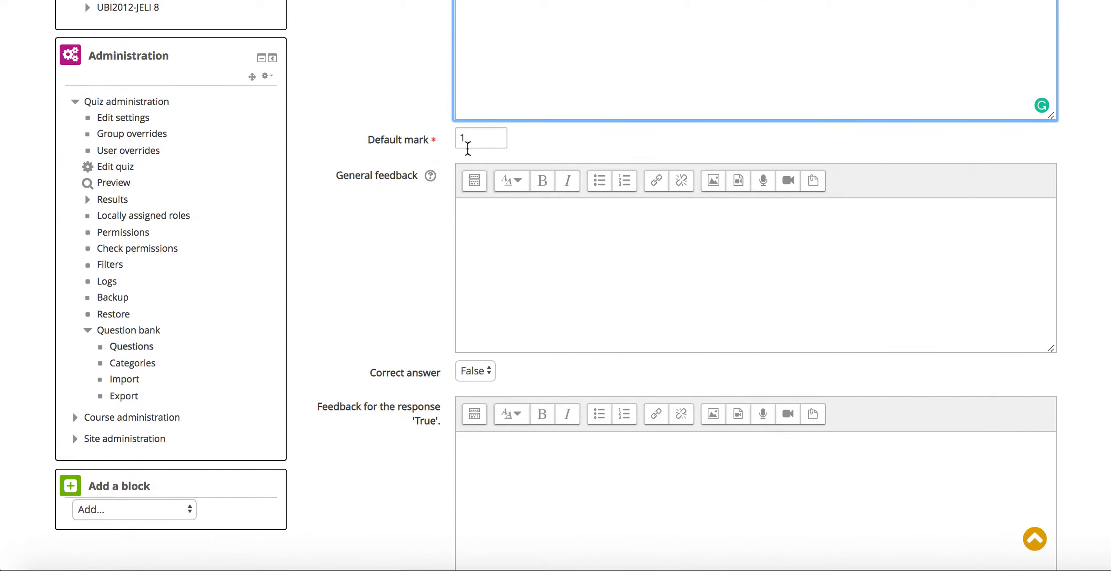
{"action": "scroll", "coordinate": [377, 306], "scroll_direction": "down", "scroll_amount": 3}
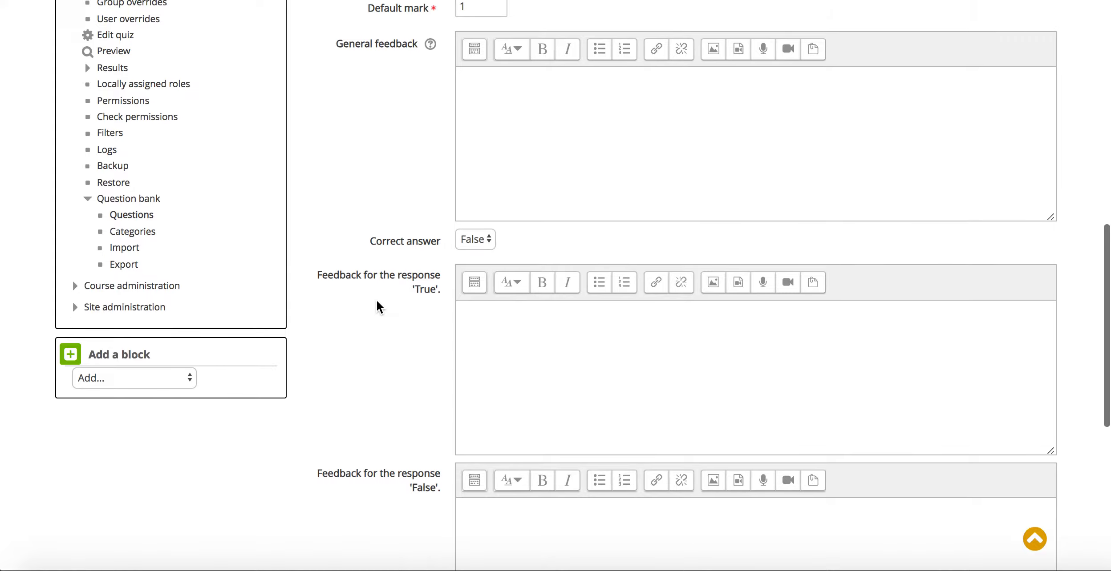
{"action": "scroll", "coordinate": [376, 306], "scroll_direction": "up", "scroll_amount": 2}
{"action": "scroll", "coordinate": [376, 306], "scroll_direction": "down", "scroll_amount": 5}
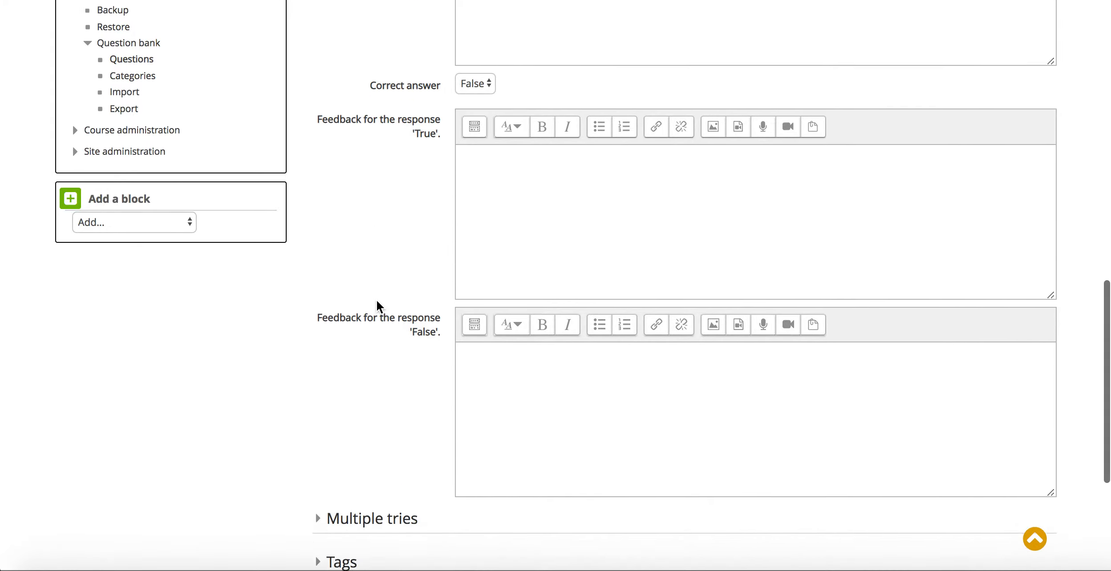
{"action": "scroll", "coordinate": [376, 306], "scroll_direction": "down", "scroll_amount": 2}
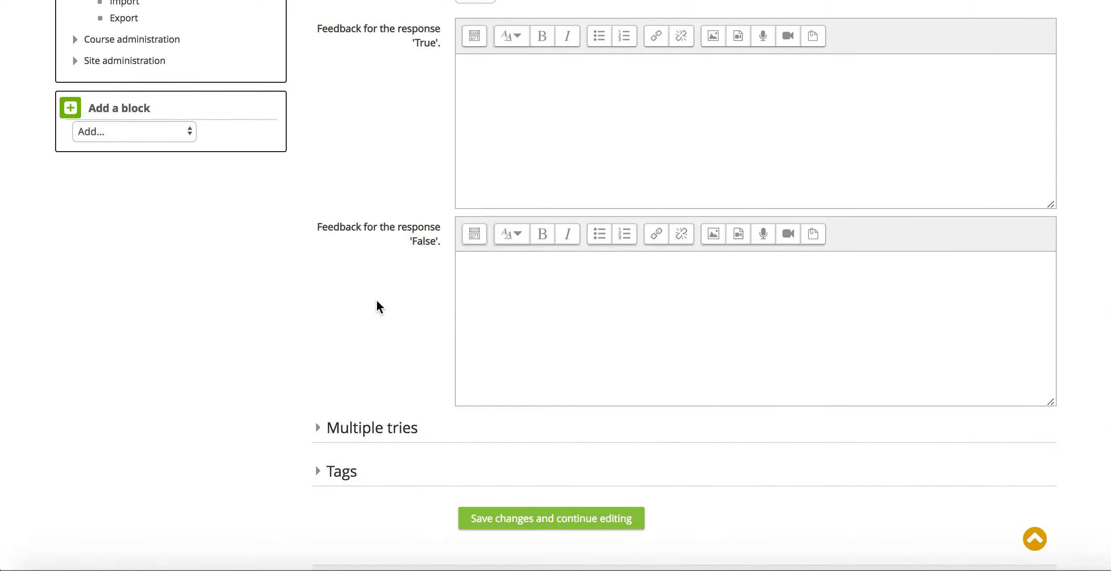
{"action": "scroll", "coordinate": [376, 302], "scroll_direction": "up", "scroll_amount": 8}
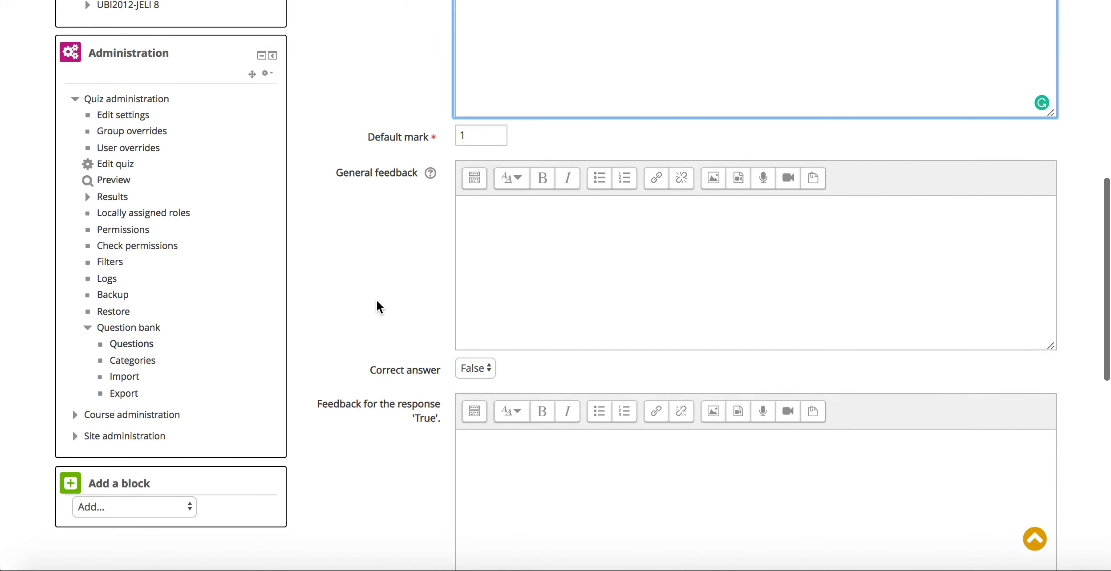
{"action": "scroll", "coordinate": [376, 302], "scroll_direction": "up", "scroll_amount": 4}
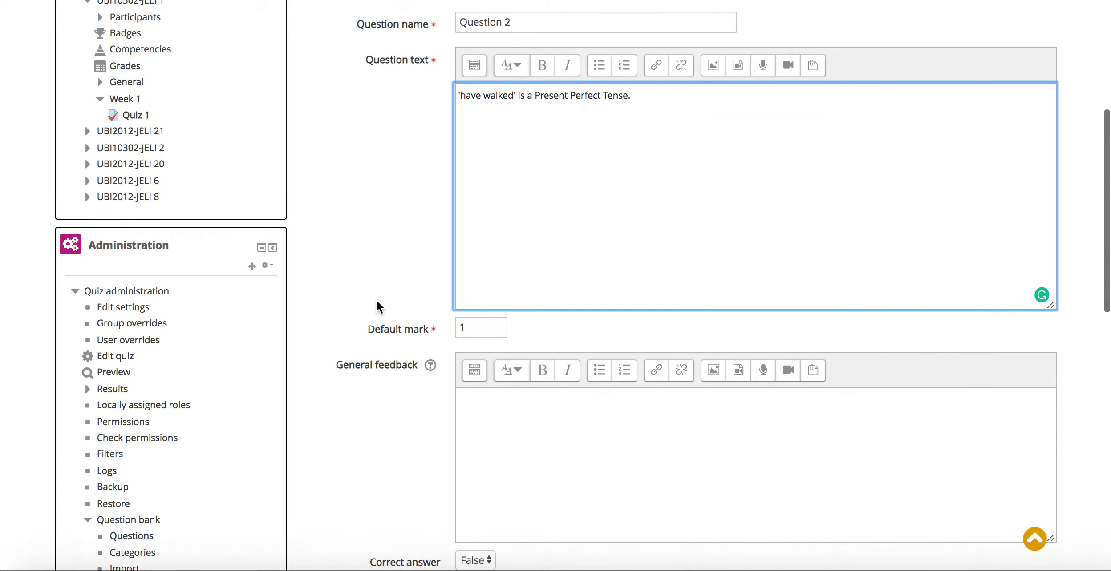
{"action": "scroll", "coordinate": [376, 306], "scroll_direction": "up", "scroll_amount": 3}
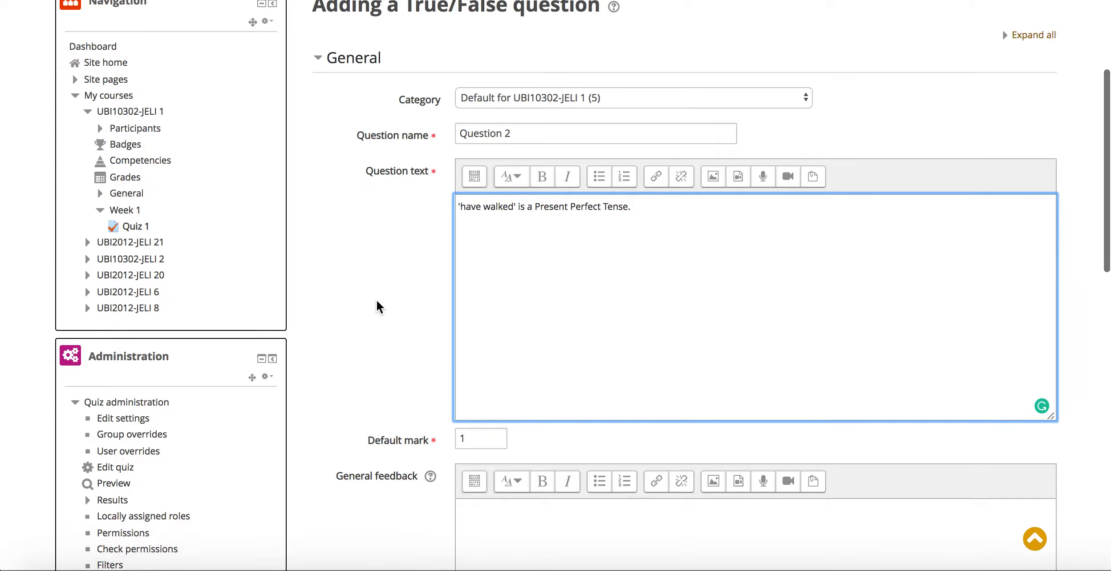
Set the correct answer of the True/False question to True.
{"action": "scroll", "coordinate": [377, 303], "scroll_direction": "down", "scroll_amount": 4}
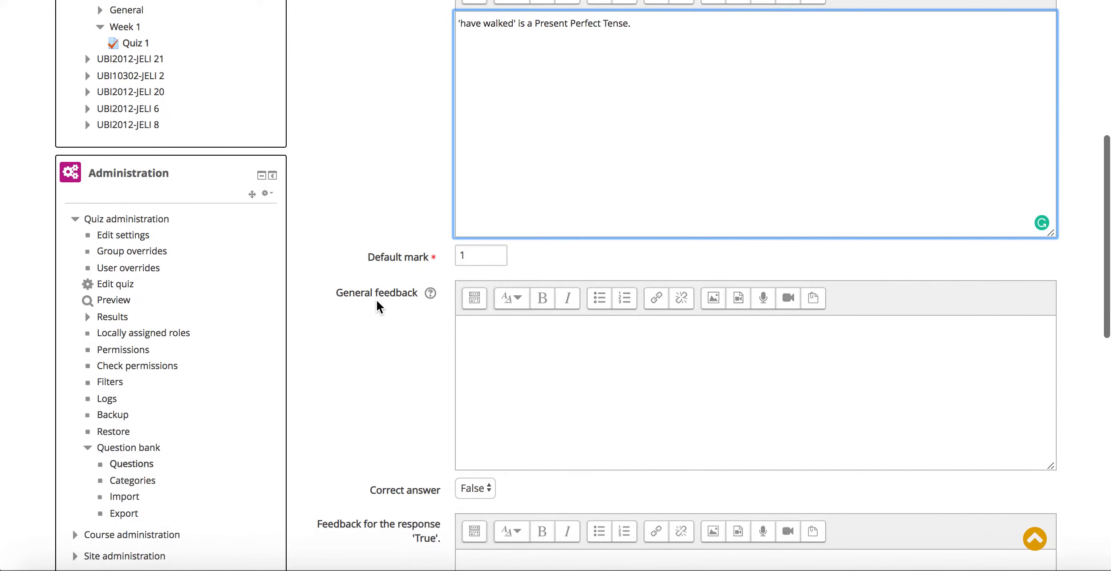
{"action": "scroll", "coordinate": [376, 306], "scroll_direction": "down", "scroll_amount": 5}
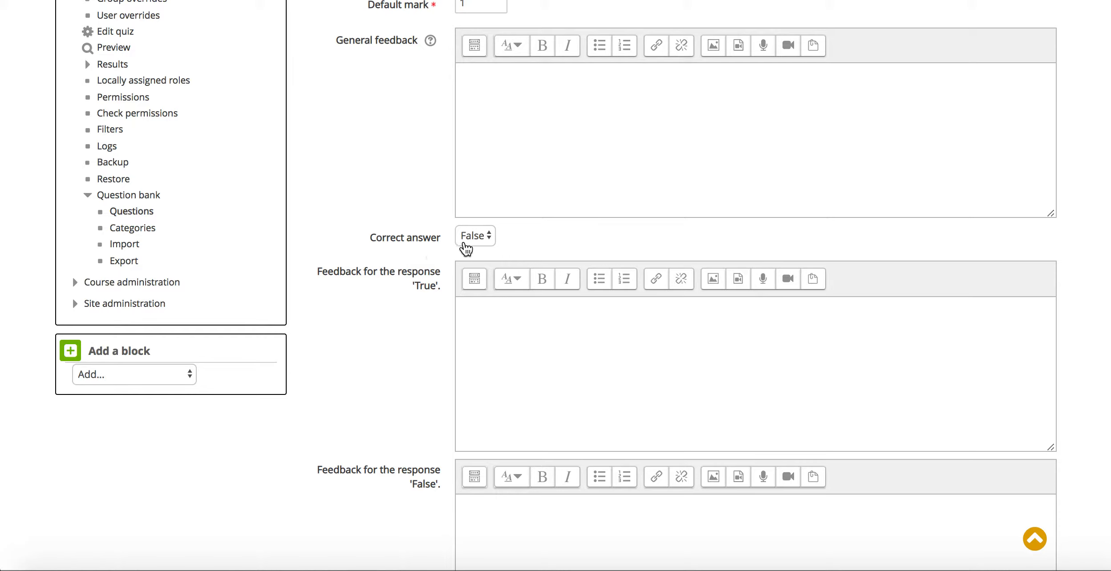
{"action": "left_click", "coordinate": [465, 248]}
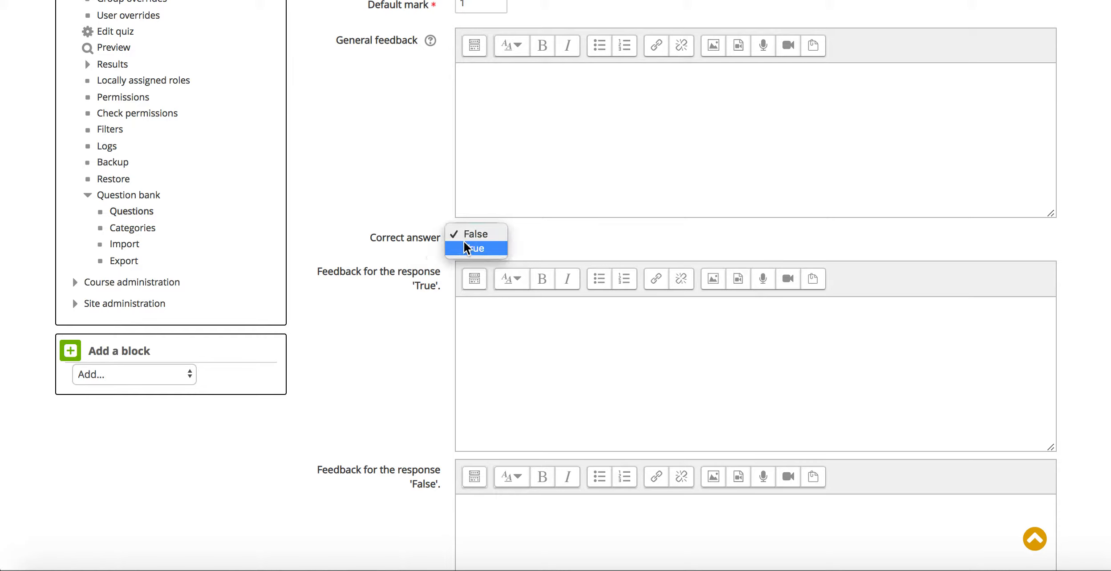
{"action": "left_click", "coordinate": [466, 248]}
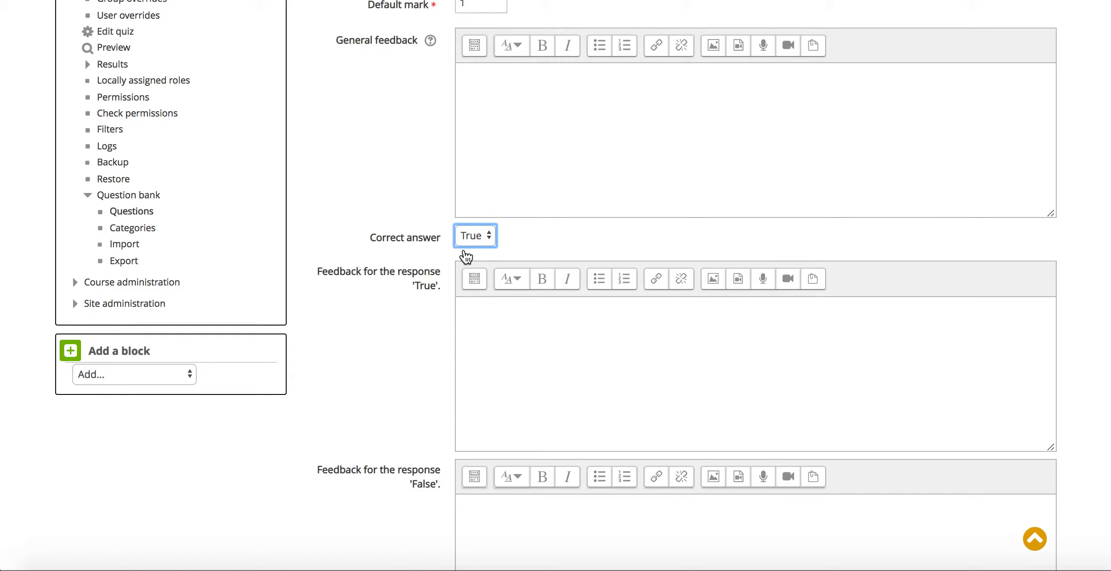
Check the Multiple tries penalty setting and save the True/False question to the quiz.
{"action": "scroll", "coordinate": [464, 252], "scroll_direction": "down", "scroll_amount": 10}
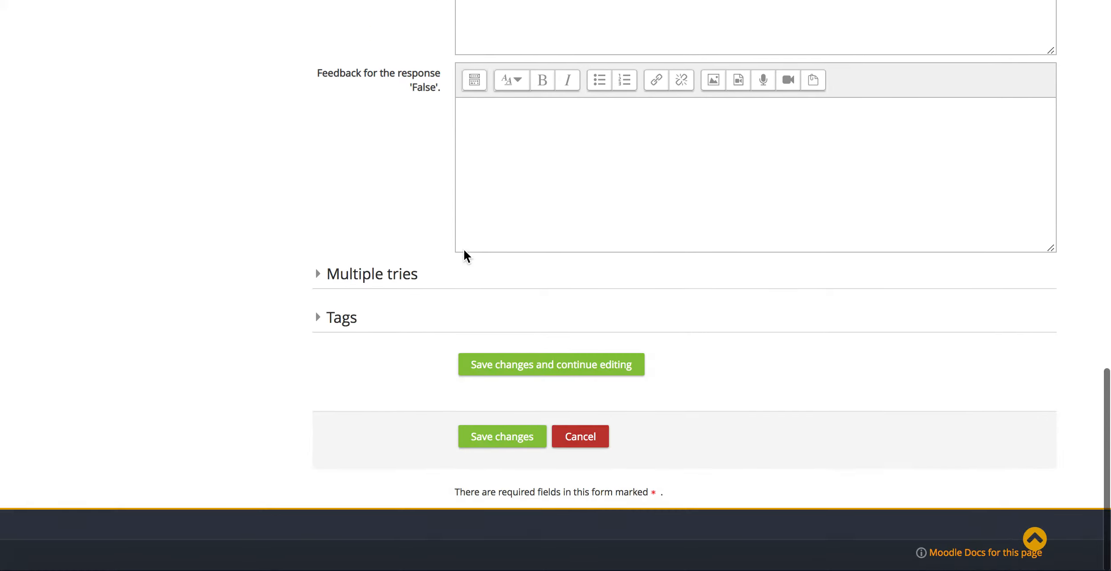
{"action": "left_click", "coordinate": [389, 288]}
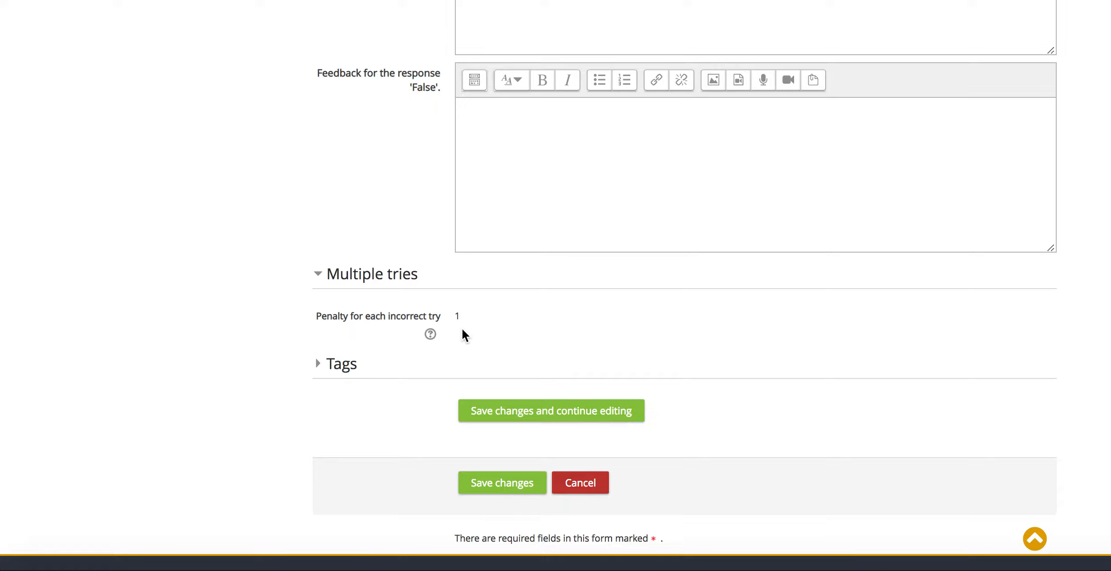
{"action": "left_click", "coordinate": [493, 485]}
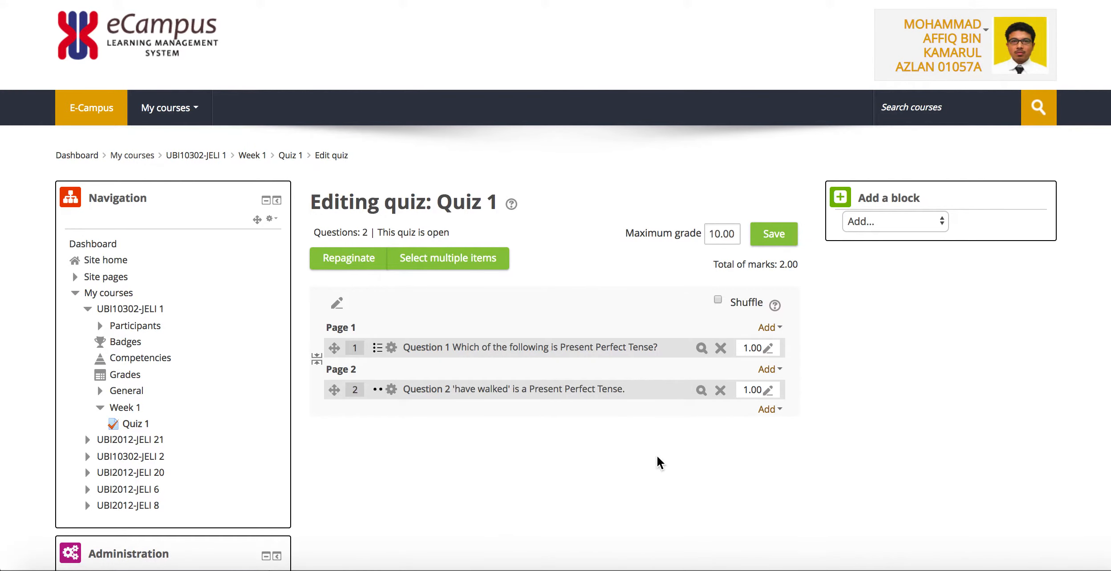
Add a new Matching question after Question 2 in the quiz.
{"action": "left_click", "coordinate": [769, 411]}
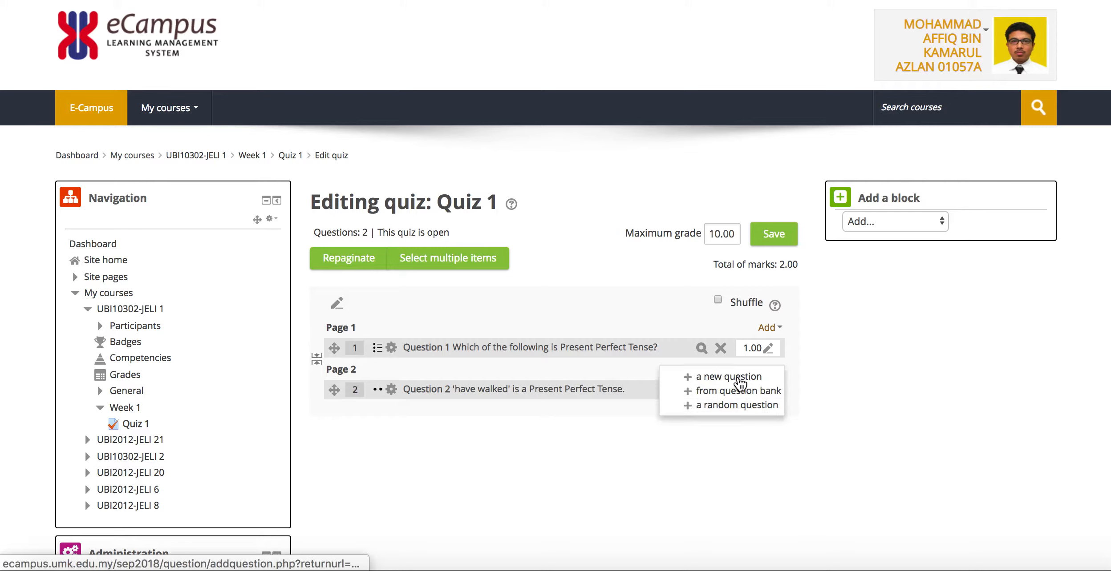
{"action": "left_click", "coordinate": [738, 381]}
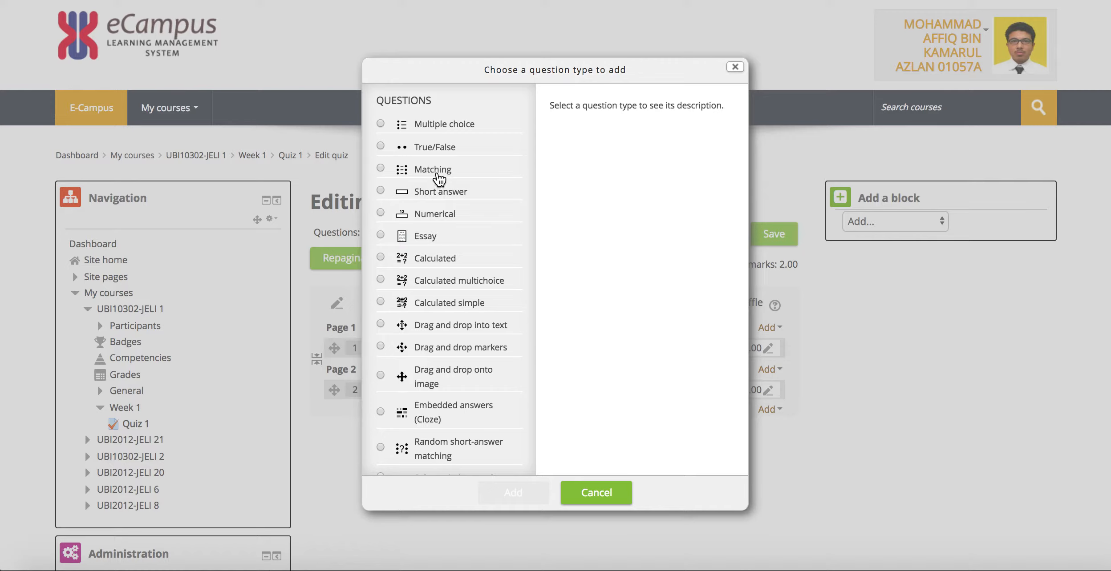
{"action": "left_click", "coordinate": [436, 172]}
{"action": "left_click", "coordinate": [520, 488]}
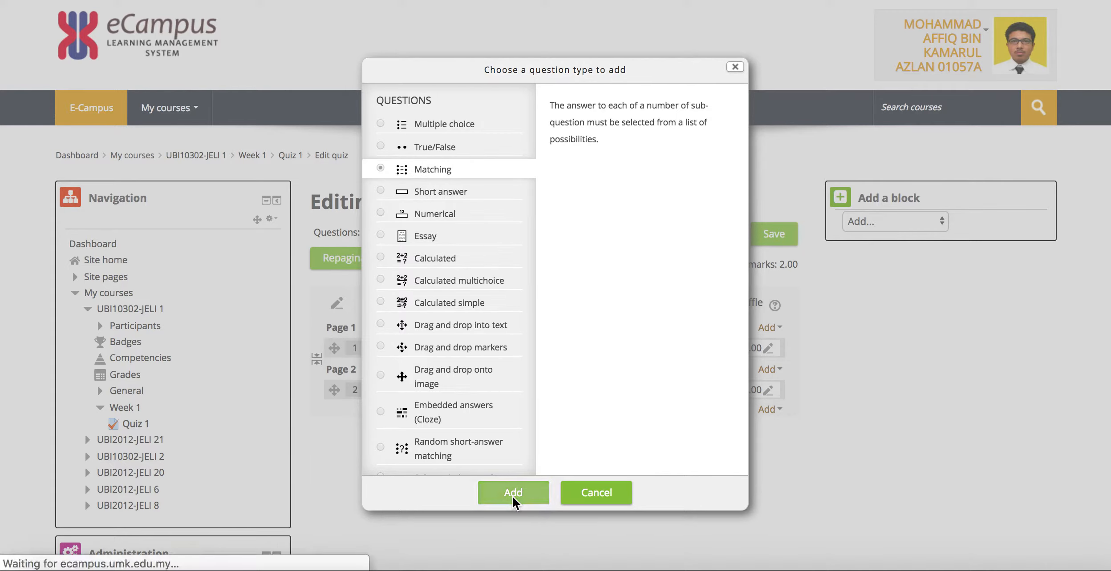
Name the Matching question "Question 3" and enter the question text "Match the followings:".
{"action": "scroll", "coordinate": [514, 503], "scroll_direction": "down", "scroll_amount": 5}
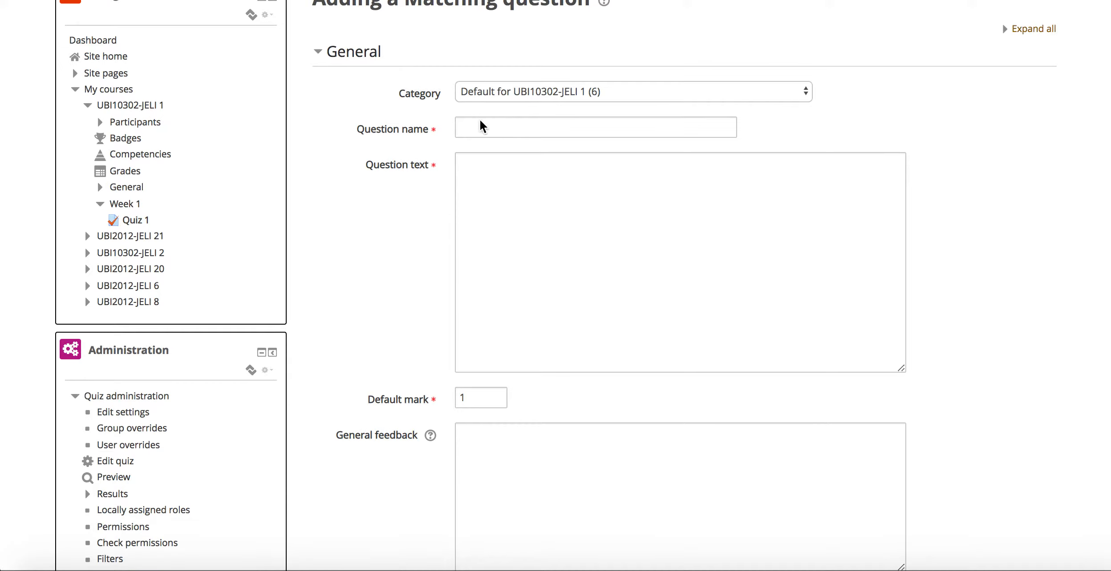
{"action": "left_click", "coordinate": [482, 132]}
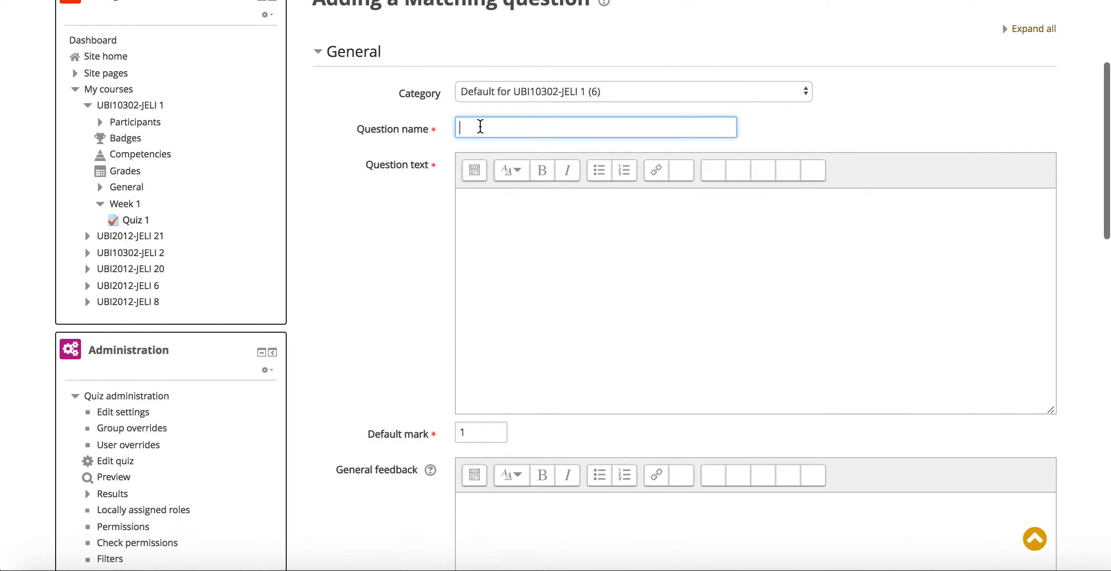
{"action": "type", "text": "Question 3"}
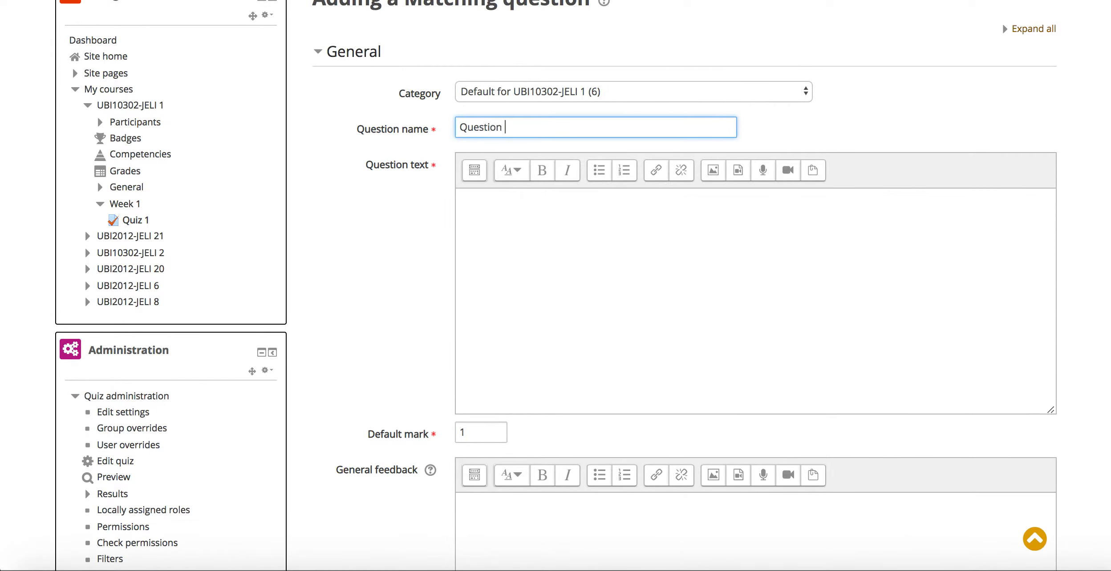
{"action": "left_click", "coordinate": [489, 211]}
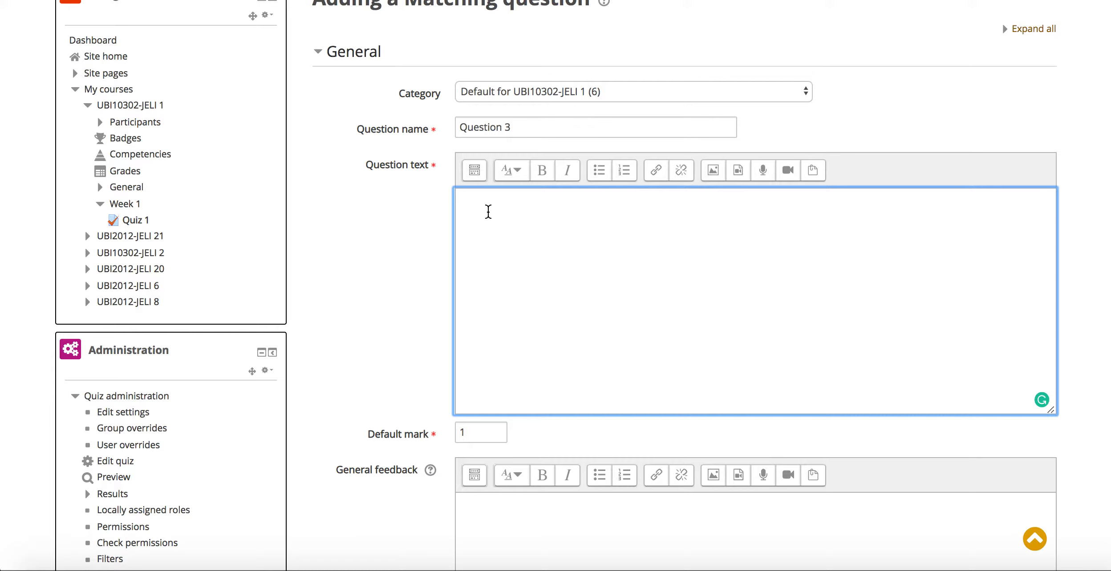
{"action": "type", "text": "Match the followings:"}
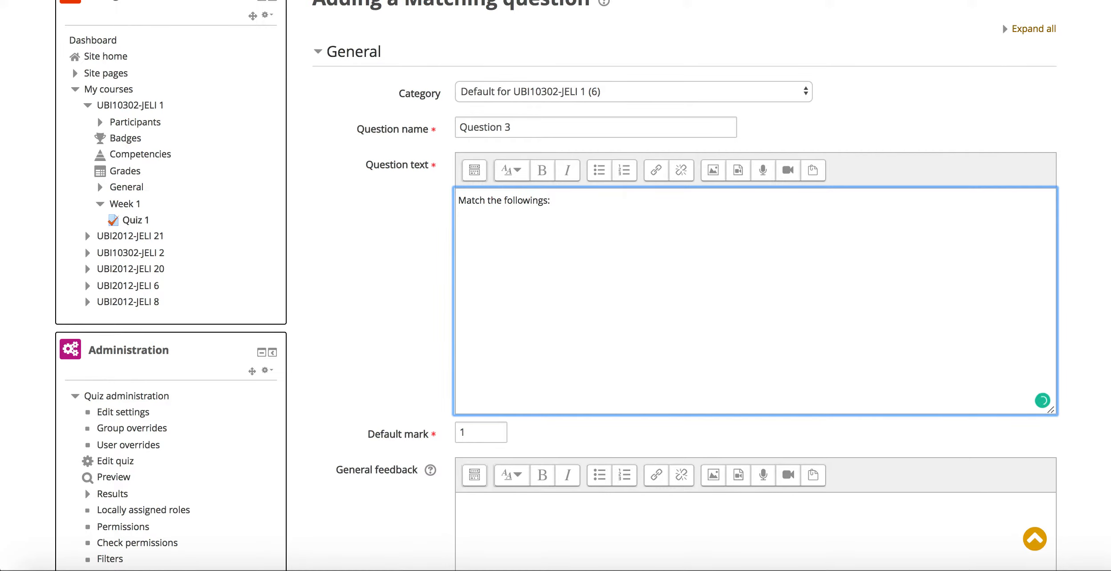
Fill in the first matching pair with the question "walked" and the answer "past tense".
{"action": "scroll", "coordinate": [578, 285], "scroll_direction": "down", "scroll_amount": 6}
{"action": "scroll", "coordinate": [486, 211], "scroll_direction": "down", "scroll_amount": 1}
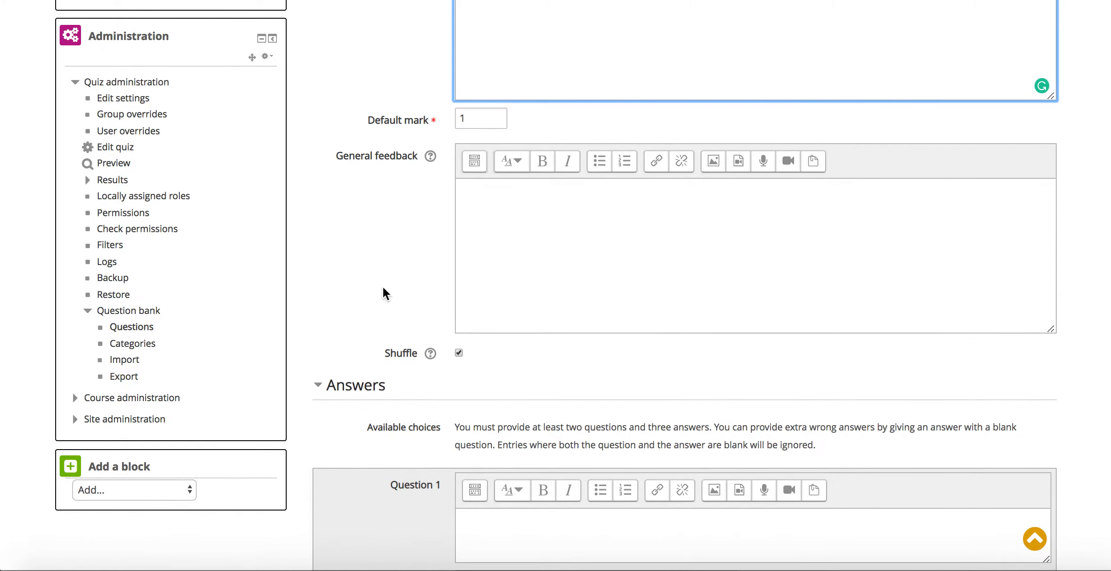
{"action": "scroll", "coordinate": [383, 294], "scroll_direction": "down", "scroll_amount": 2}
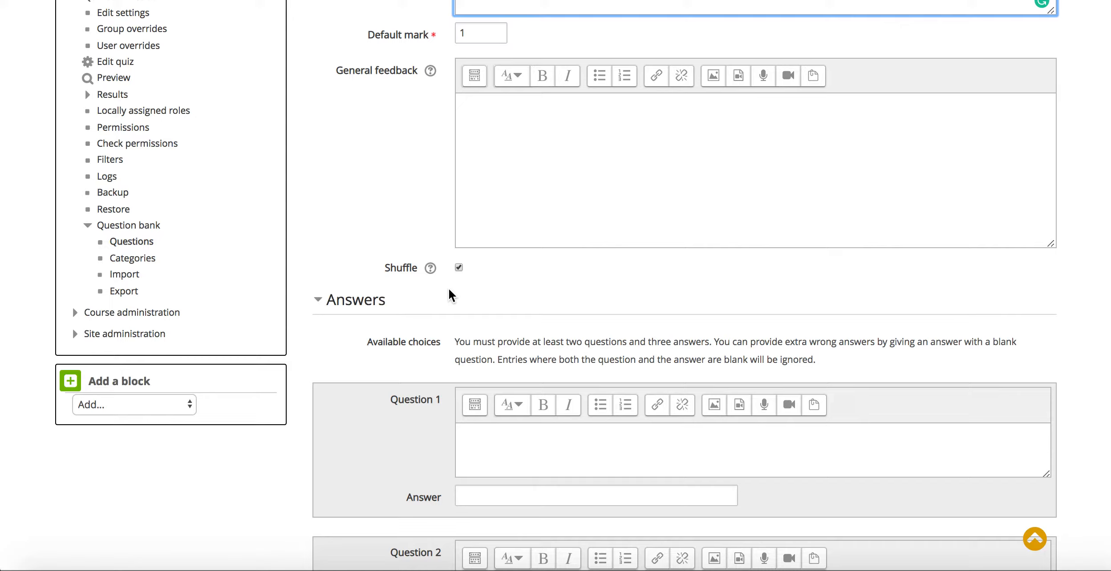
{"action": "scroll", "coordinate": [448, 294], "scroll_direction": "down", "scroll_amount": 5}
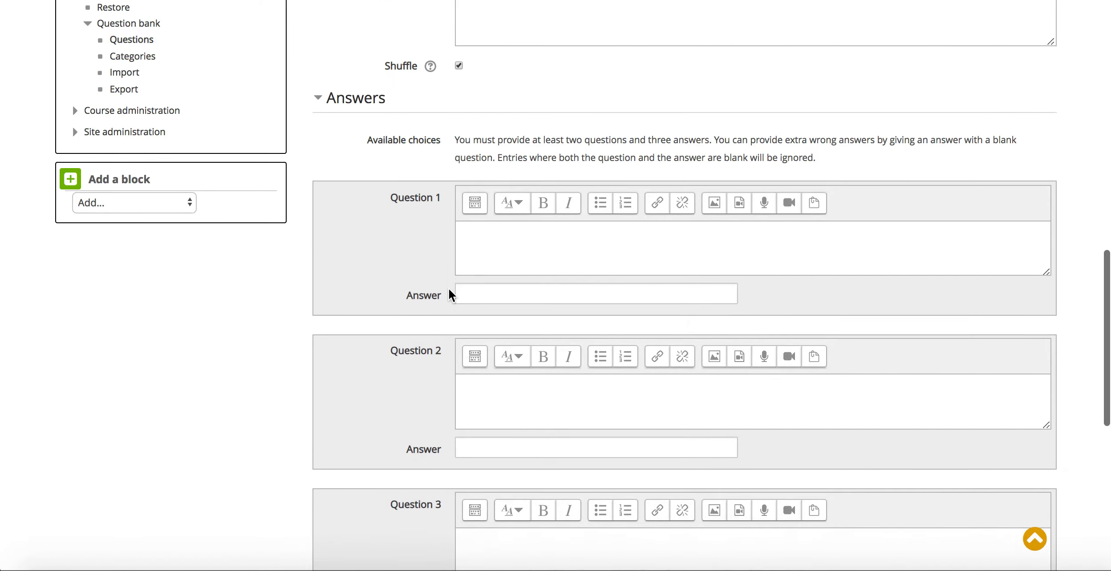
{"action": "left_click", "coordinate": [475, 244]}
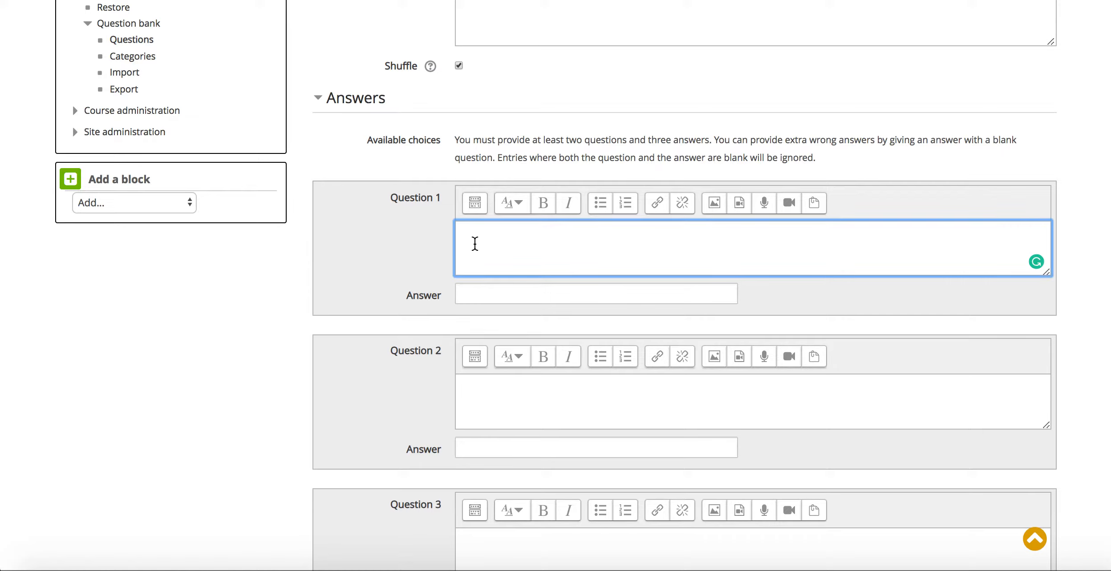
{"action": "type", "text": "walked"}
{"action": "left_click", "coordinate": [468, 294]}
{"action": "type", "text": "past tense"}
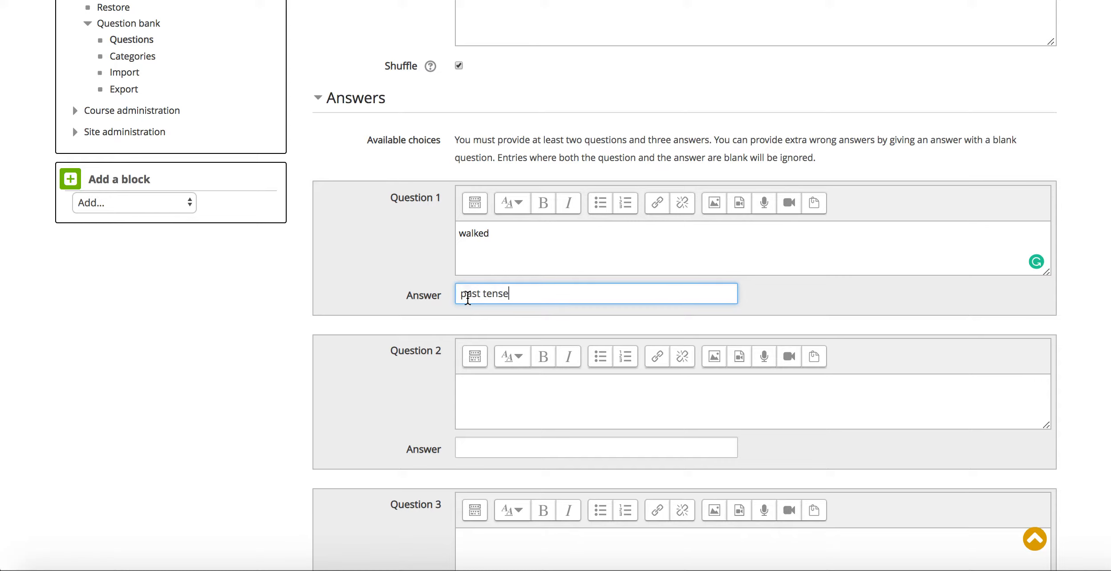
Fill in the second matching pair with the question "have walked" and the answer "present perfect tense".
{"action": "left_click", "coordinate": [484, 393]}
{"action": "type", "text": "have walked"}
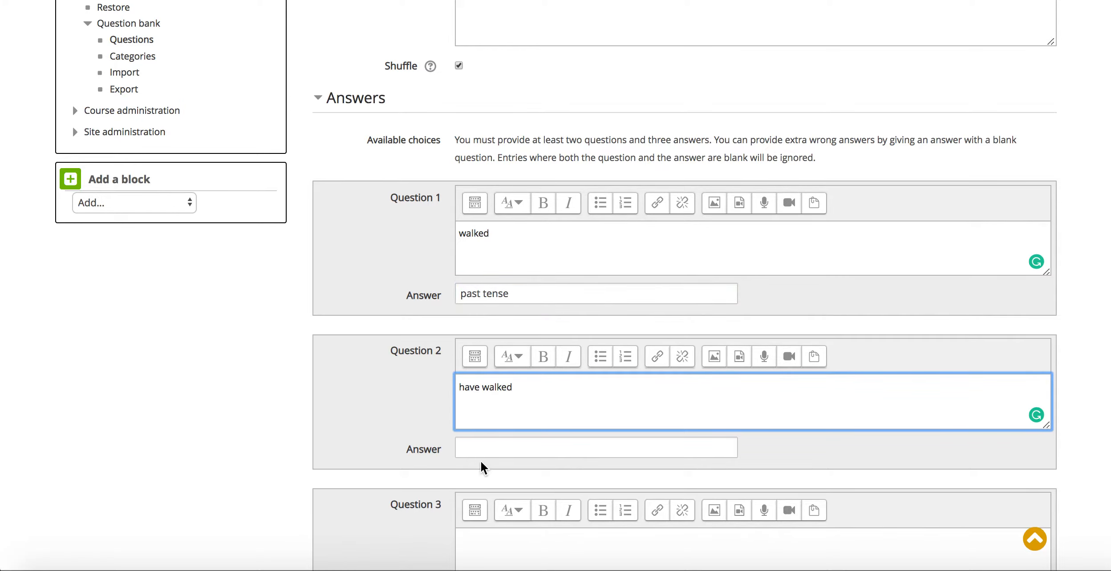
{"action": "type", "text": "pre"}
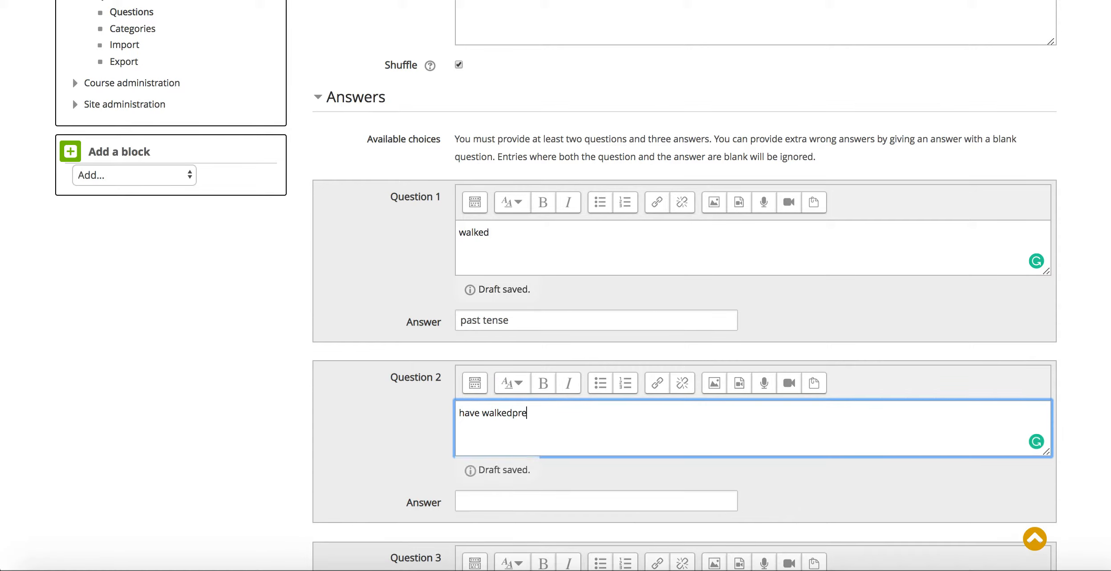
{"action": "type", "text": "sent perfect tense"}
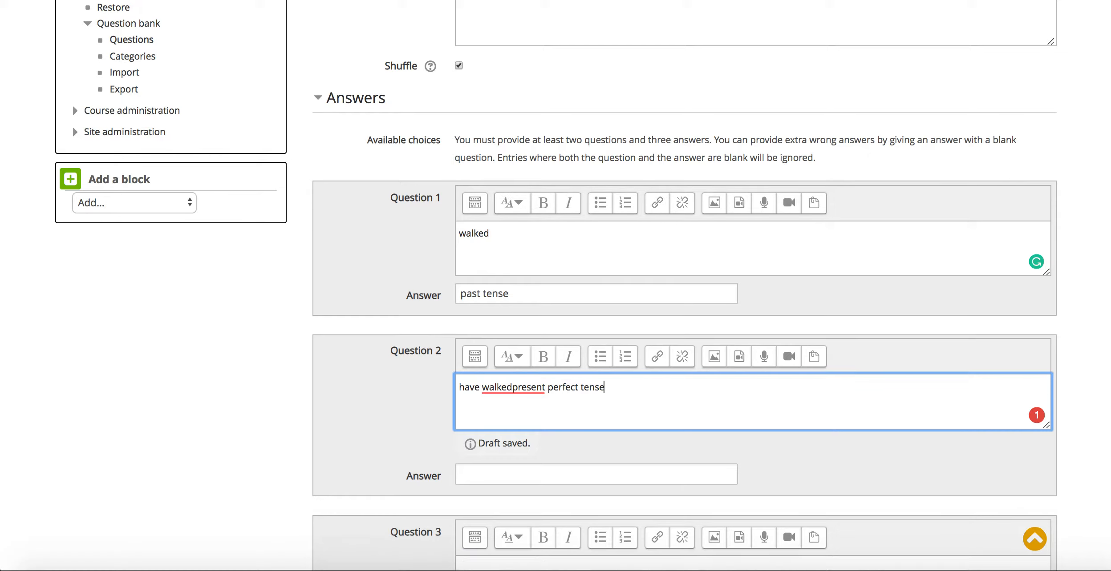
{"action": "left_click", "coordinate": [513, 388]}
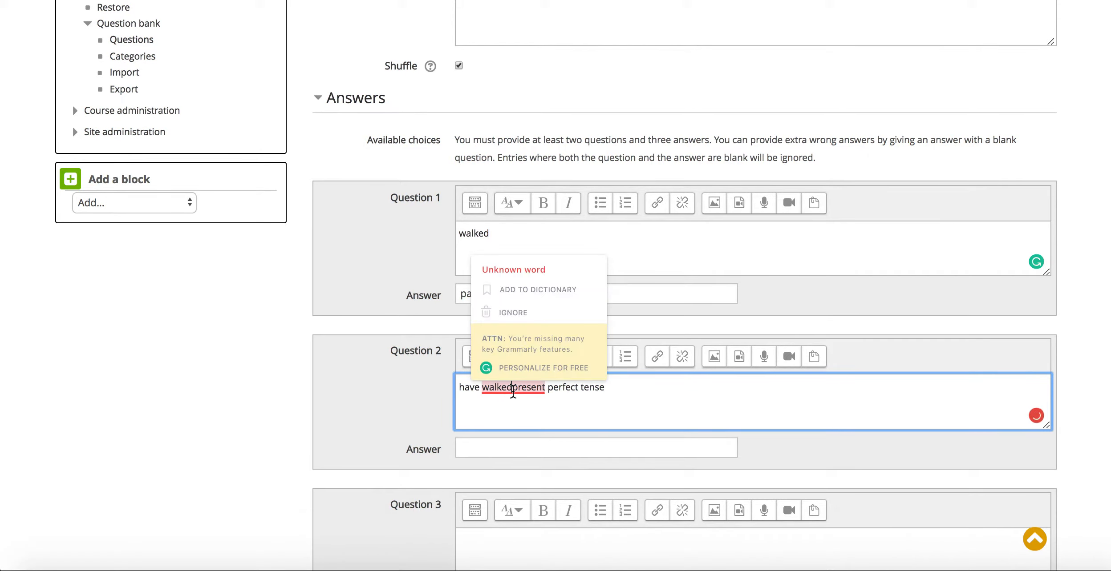
{"action": "left_click_drag", "start_coordinate": [608, 387], "coordinate": [517, 388]}
{"action": "key", "text": "super+c"}
{"action": "key", "text": "BackSpace"}
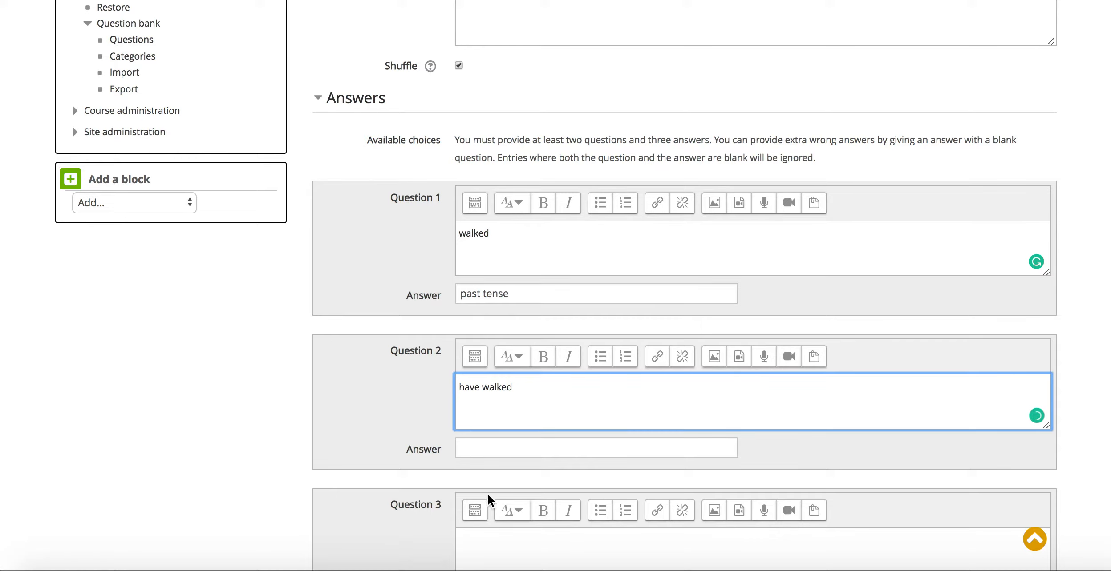
{"action": "left_click", "coordinate": [483, 446]}
{"action": "key", "text": "super+v"}
Fill in the third matching pair with the question "is walking" and the answer "present continuous tense".
{"action": "scroll", "coordinate": [482, 446], "scroll_direction": "down", "scroll_amount": 5}
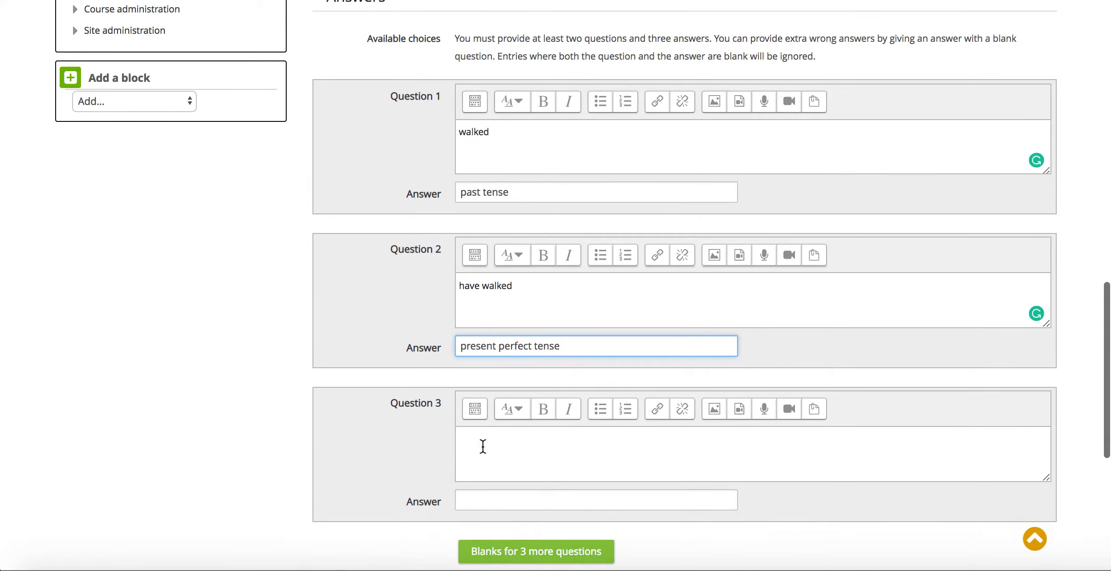
{"action": "left_click", "coordinate": [479, 300]}
{"action": "type", "text": "is walking"}
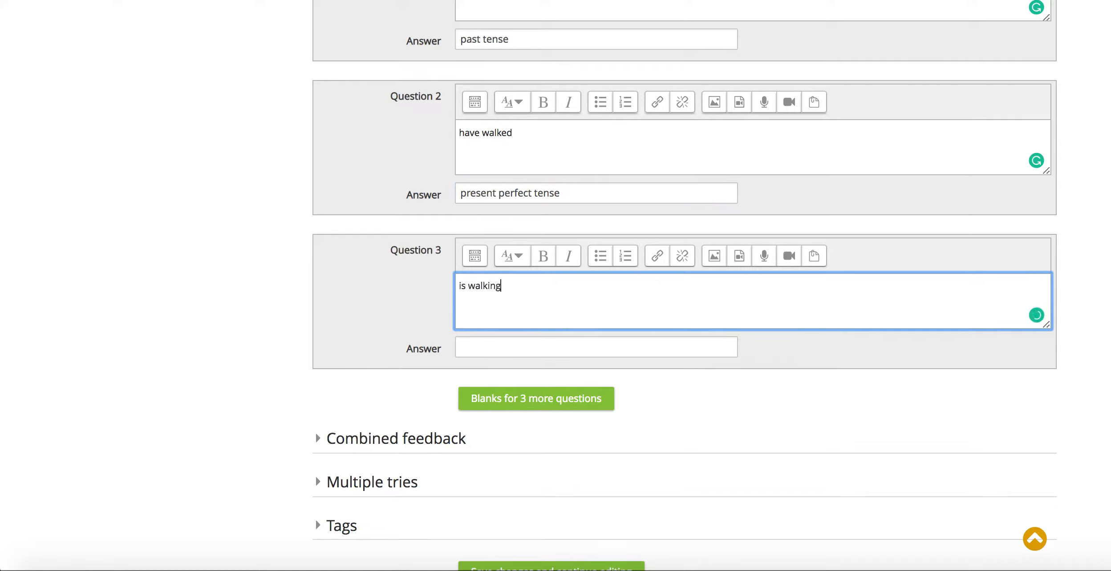
{"action": "left_click", "coordinate": [487, 344]}
{"action": "type", "text": "p"}
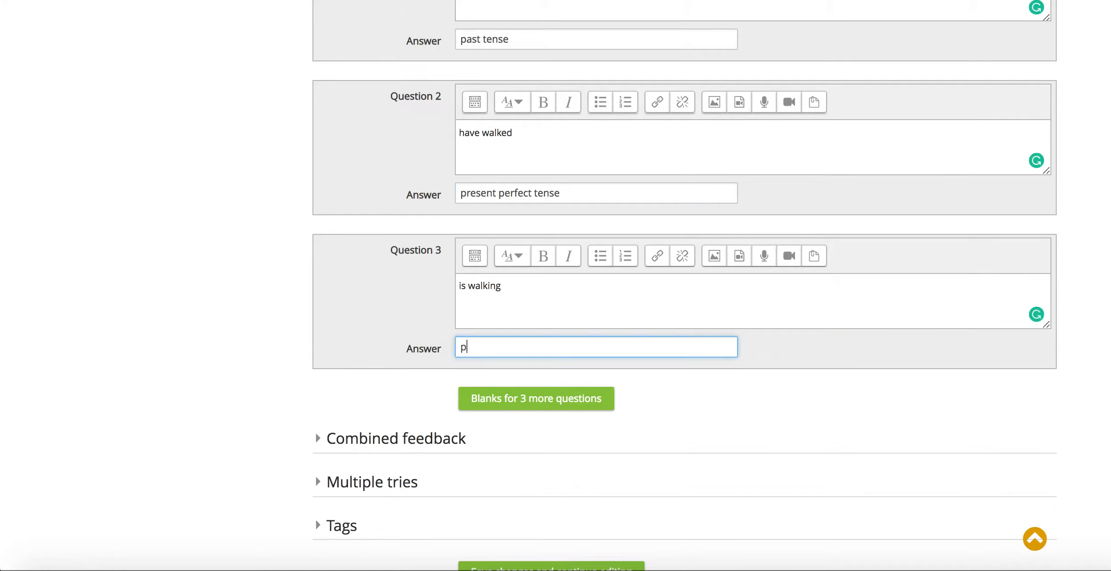
{"action": "type", "text": "resent continuous tense"}
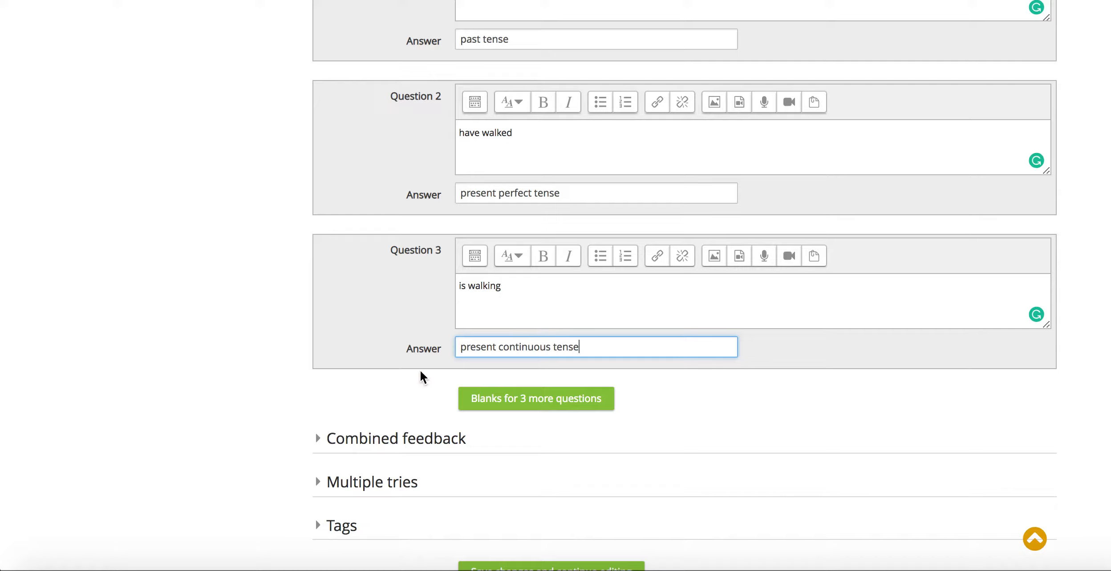
Set the Matching question's penalty for each incorrect try to 100% and save the question to the quiz.
{"action": "scroll", "coordinate": [368, 391], "scroll_direction": "down", "scroll_amount": 4}
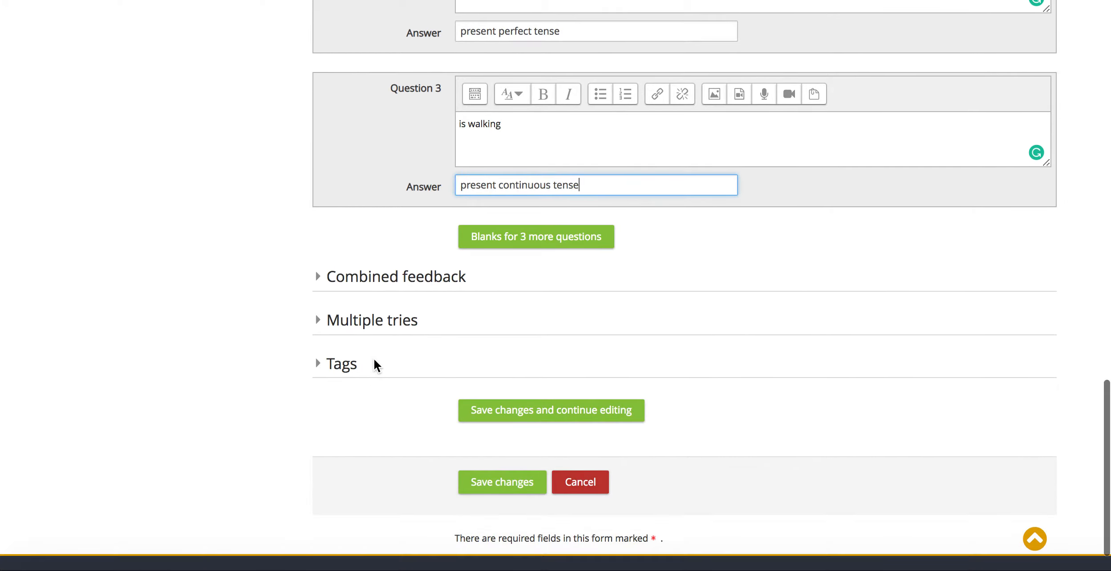
{"action": "left_click", "coordinate": [383, 323]}
{"action": "scroll", "coordinate": [379, 322], "scroll_direction": "down", "scroll_amount": 3}
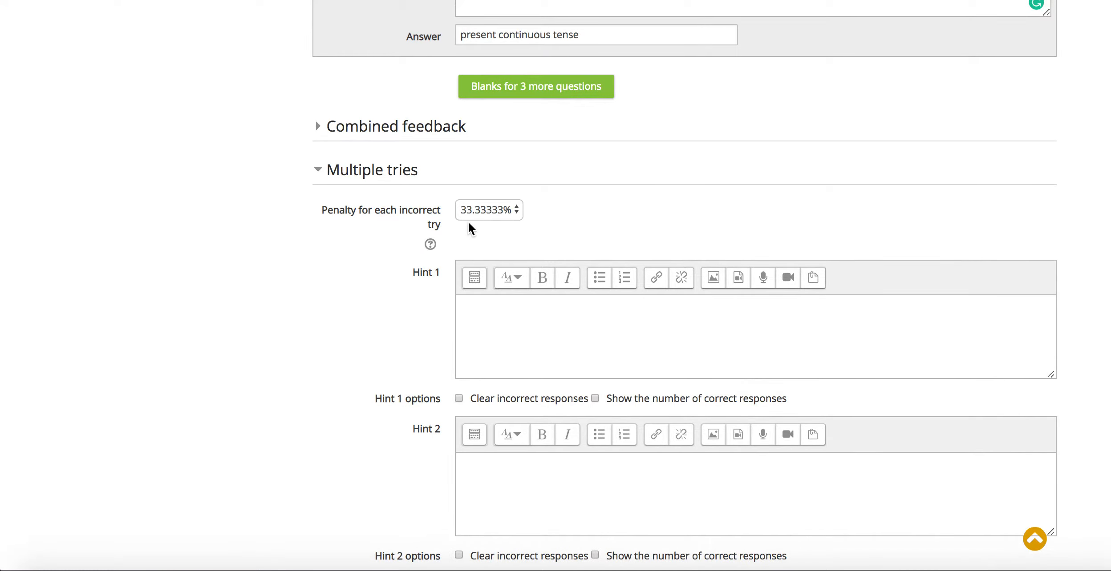
{"action": "left_click", "coordinate": [485, 212]}
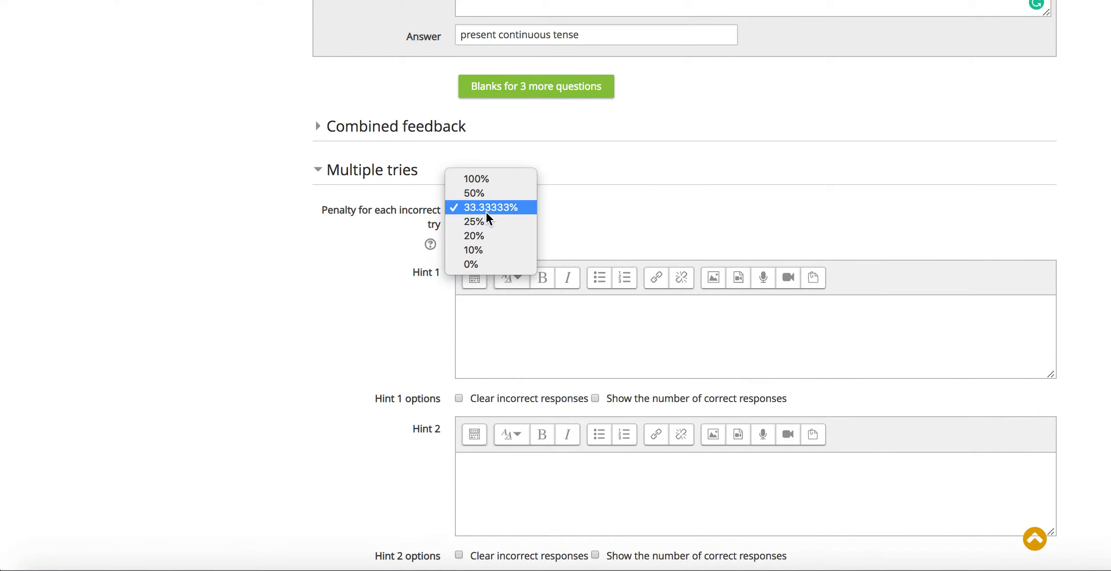
{"action": "left_click", "coordinate": [481, 181]}
{"action": "left_click", "coordinate": [340, 294]}
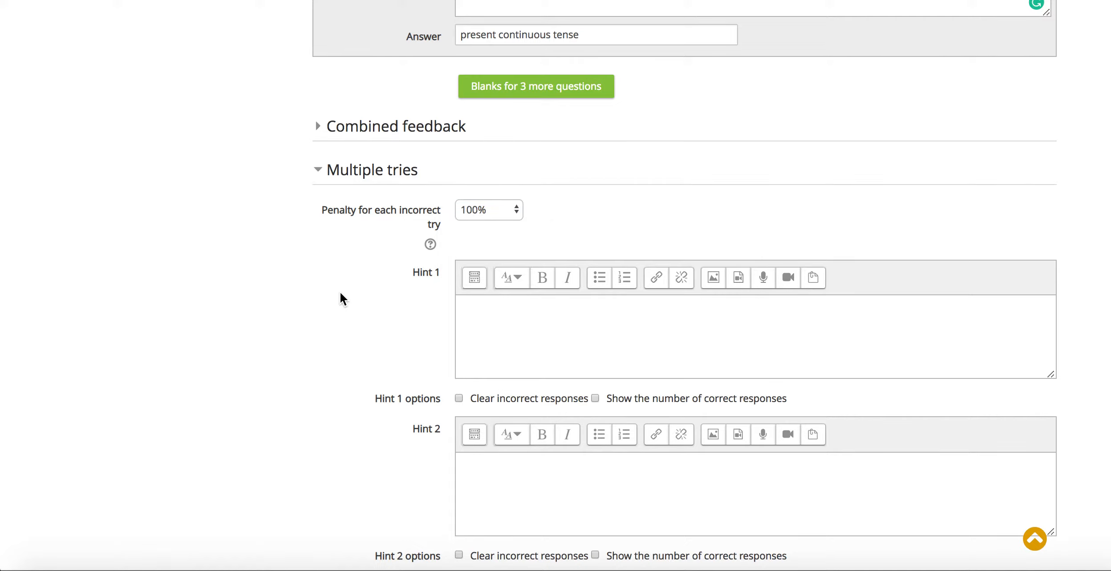
{"action": "scroll", "coordinate": [339, 292], "scroll_direction": "down", "scroll_amount": 7}
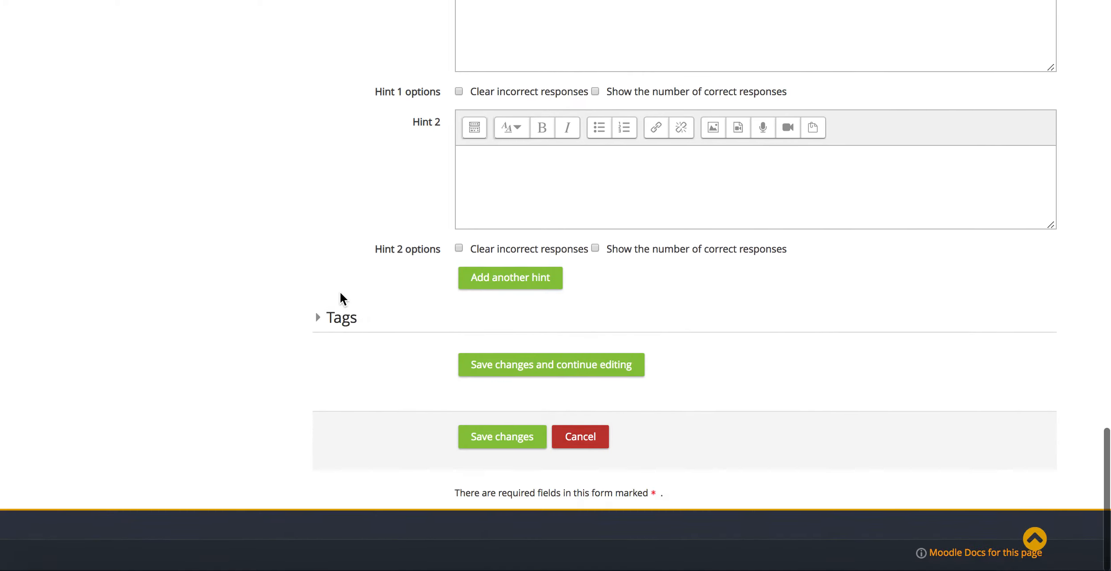
{"action": "left_click", "coordinate": [470, 445]}
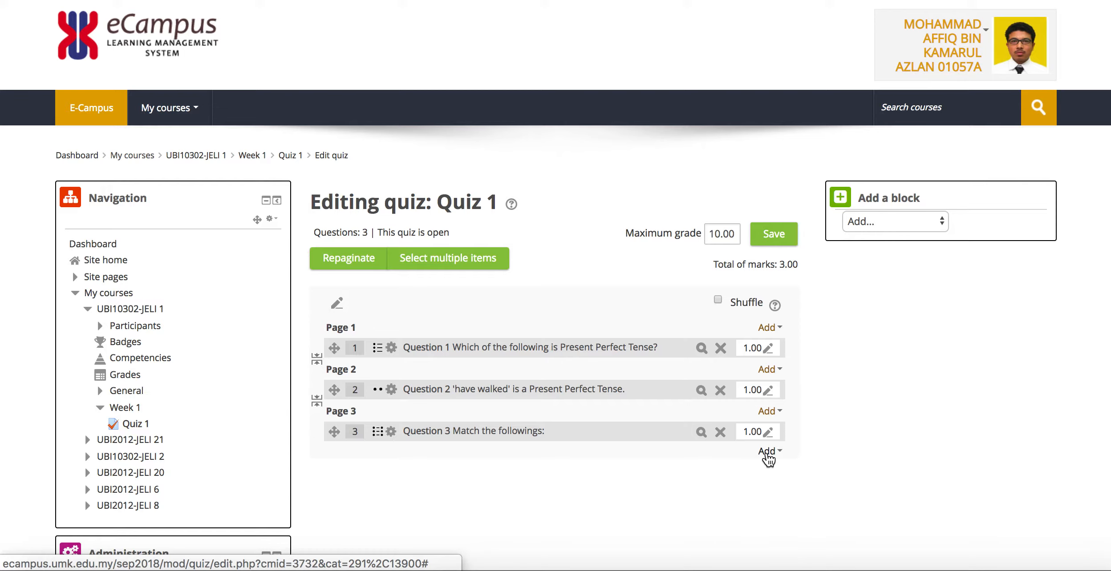
Add a new Short answer question after Question 3 in the quiz.
{"action": "left_click", "coordinate": [768, 452]}
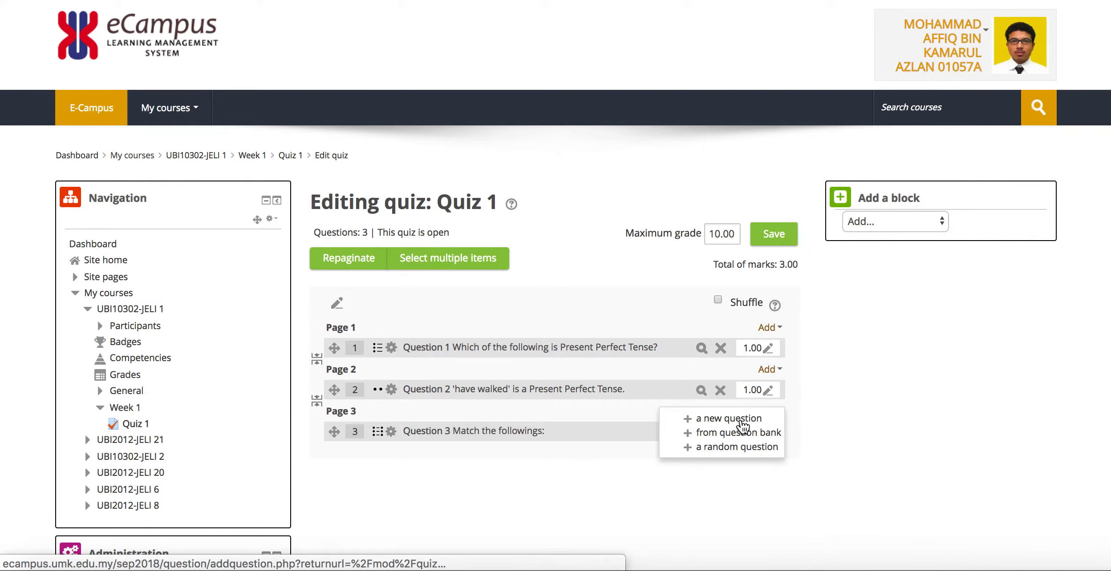
{"action": "left_click", "coordinate": [739, 420]}
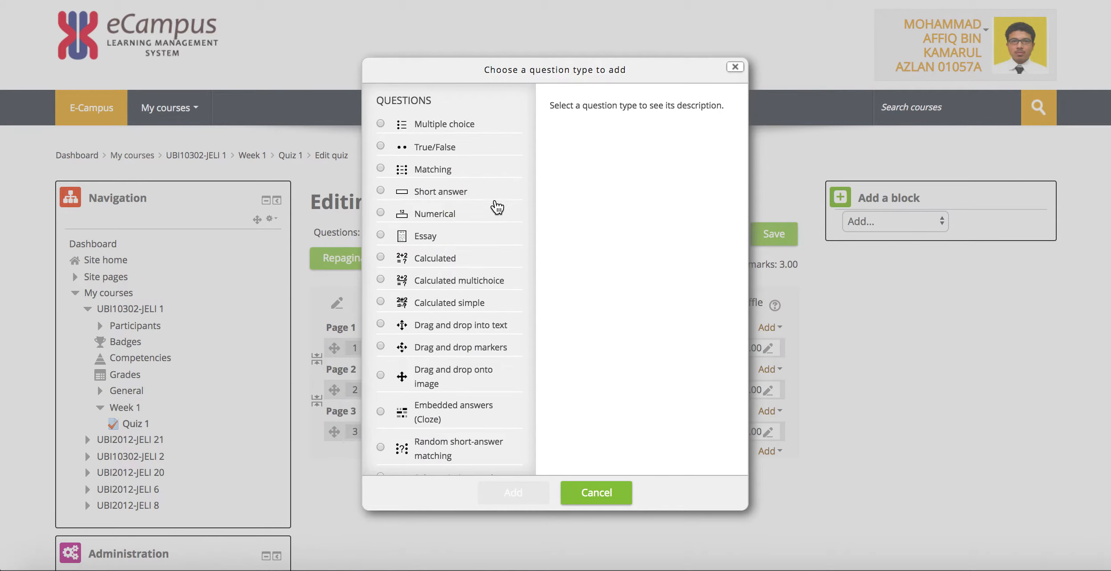
{"action": "left_click", "coordinate": [459, 194]}
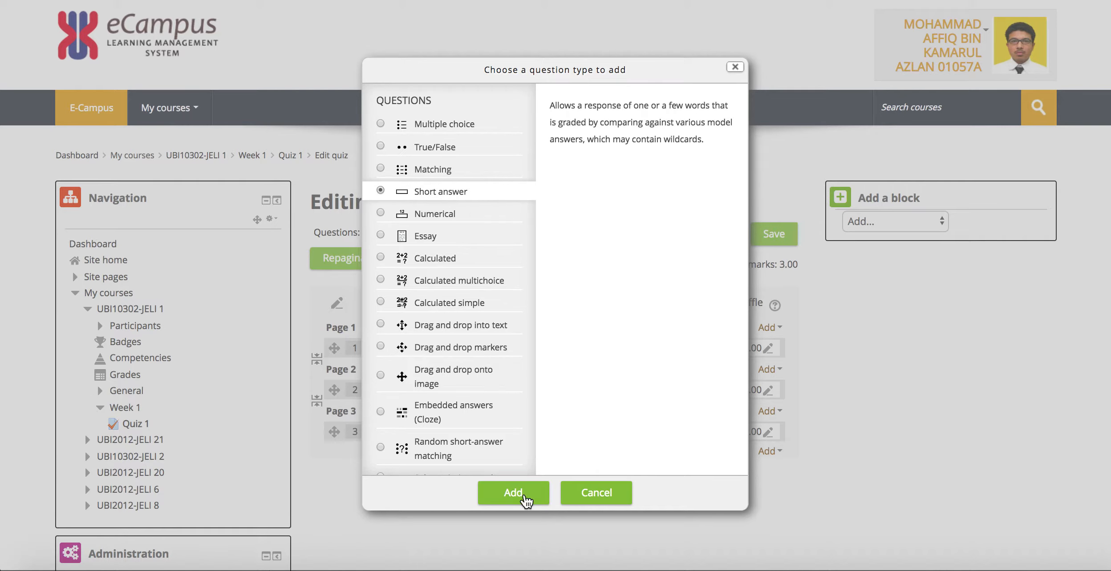
{"action": "left_click", "coordinate": [515, 493]}
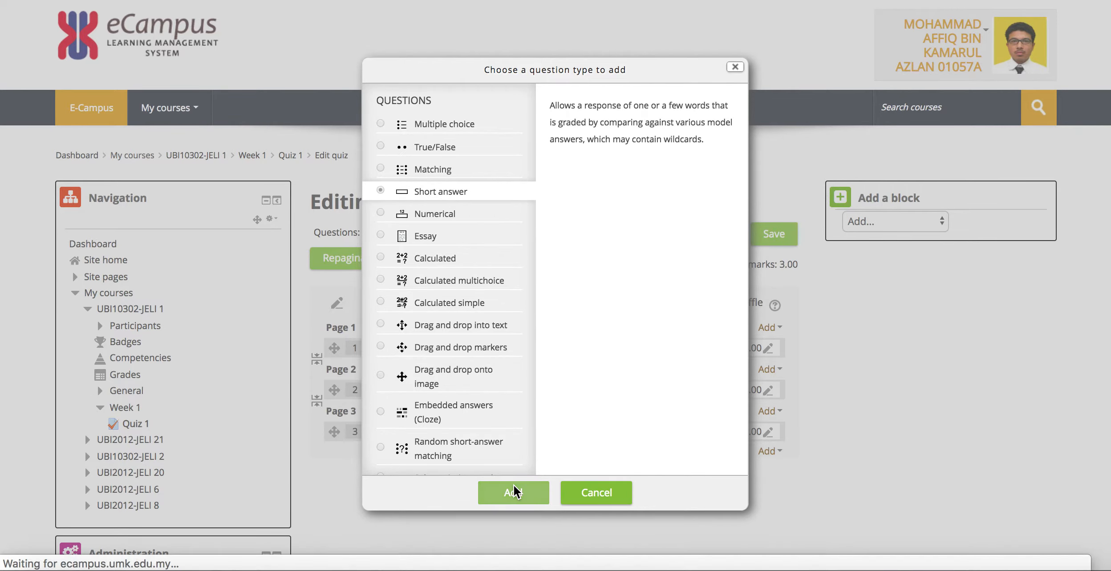
Name the short answer question "Question 4".
{"action": "scroll", "coordinate": [514, 491], "scroll_direction": "down", "scroll_amount": 4}
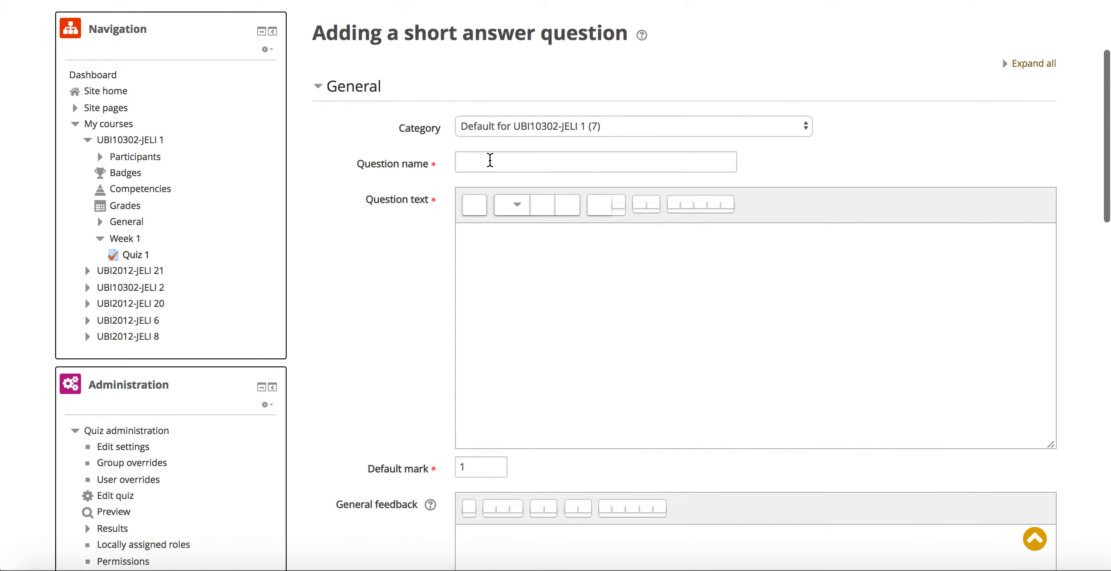
{"action": "left_click", "coordinate": [491, 162]}
{"action": "type", "text": "Question 4"}
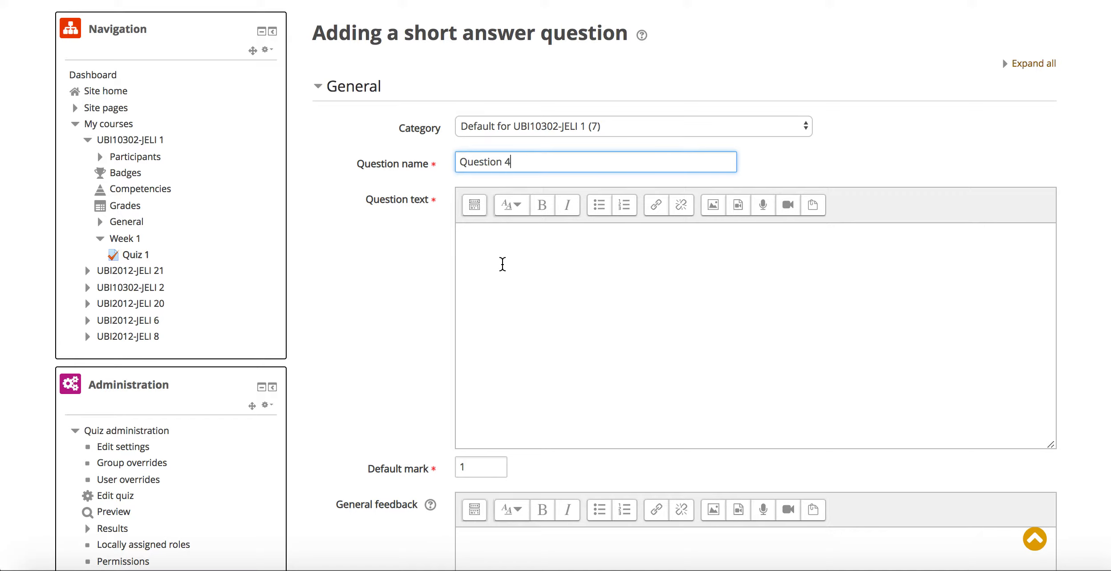
Write the question text: "Fill in the blanks with the correct answer.", followed by a person's name, a blank and "(walk) for three hours.".
{"action": "left_click", "coordinate": [502, 264]}
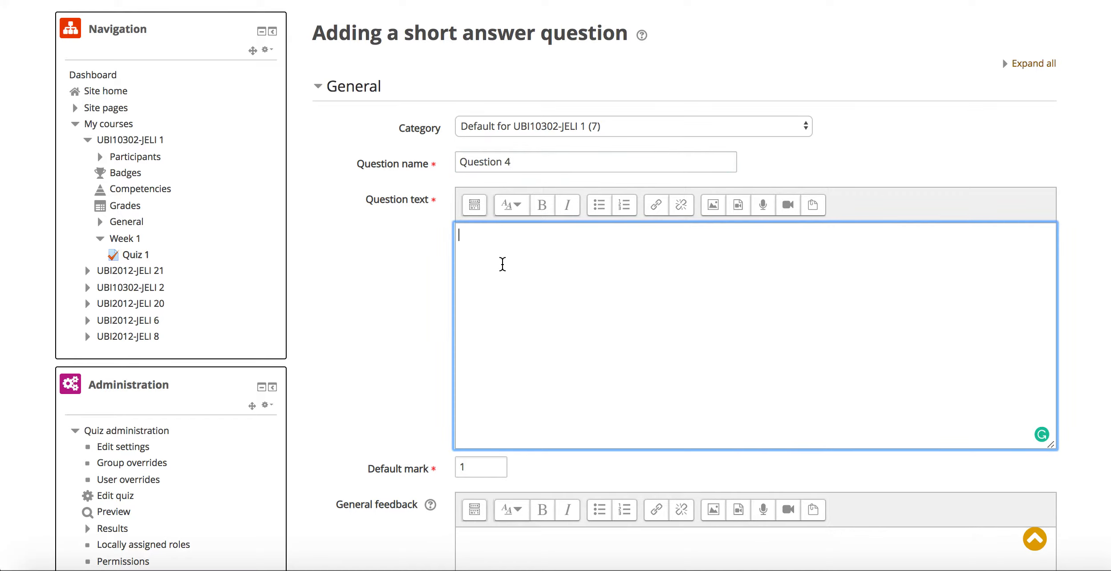
{"action": "scroll", "coordinate": [503, 265], "scroll_direction": "down", "scroll_amount": 2}
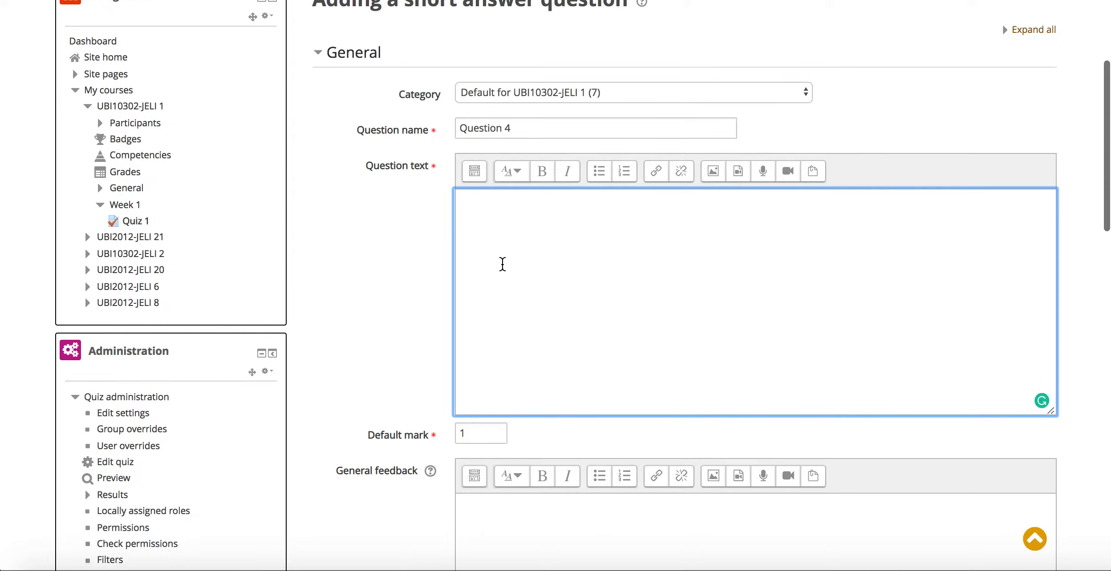
{"action": "scroll", "coordinate": [503, 265], "scroll_direction": "down", "scroll_amount": 1}
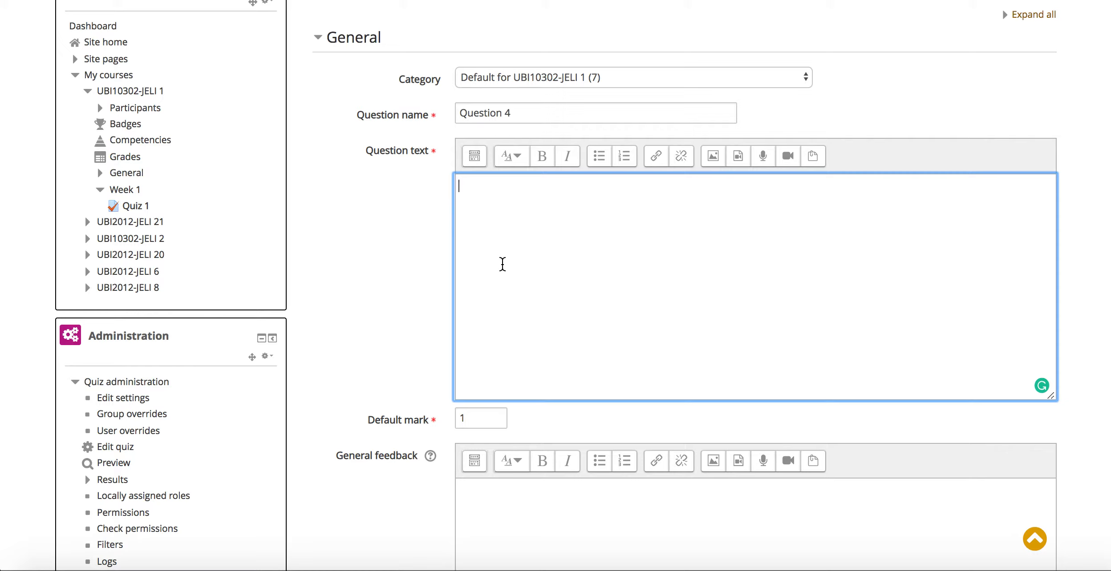
{"action": "type", "text": "Fill in the blanks with the "}
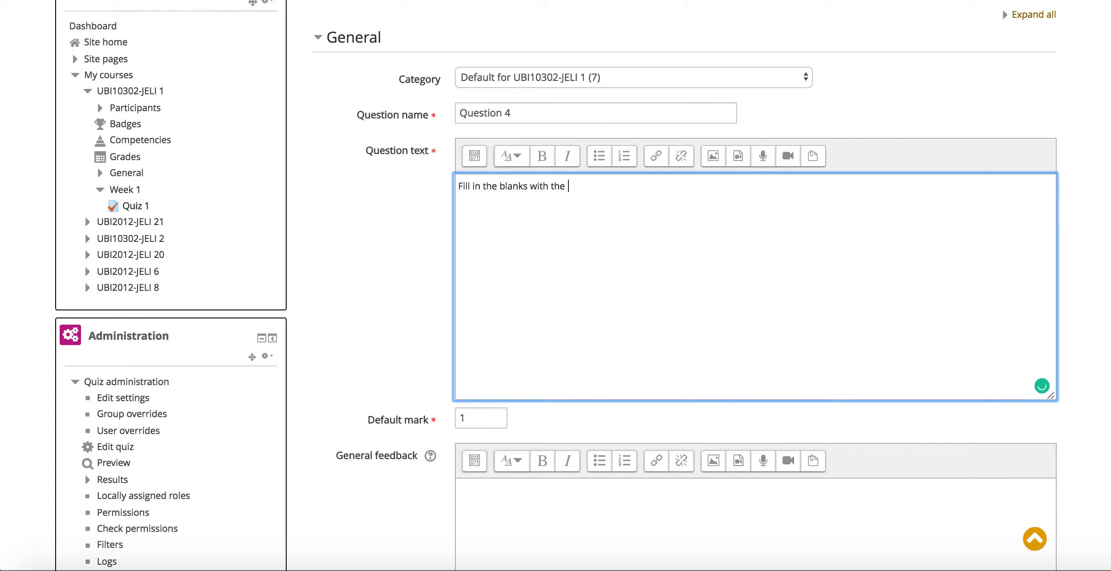
{"action": "type", "text": "correct answer."}
{"action": "key", "text": "Return"}
{"action": "type", "text": "Azmin ____"}
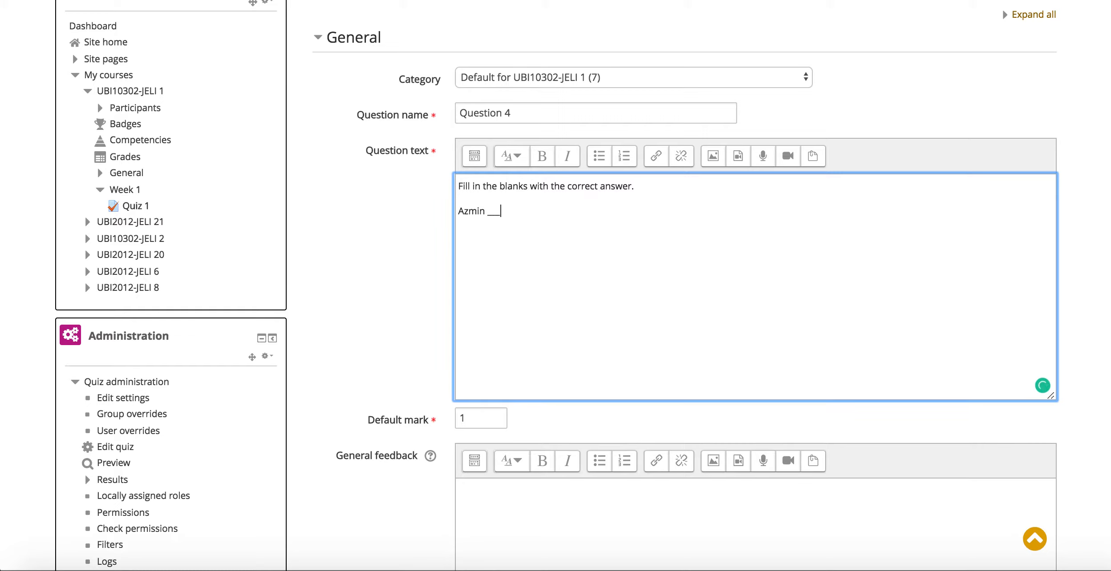
{"action": "type", "text": "_ (walk) for three hour"}
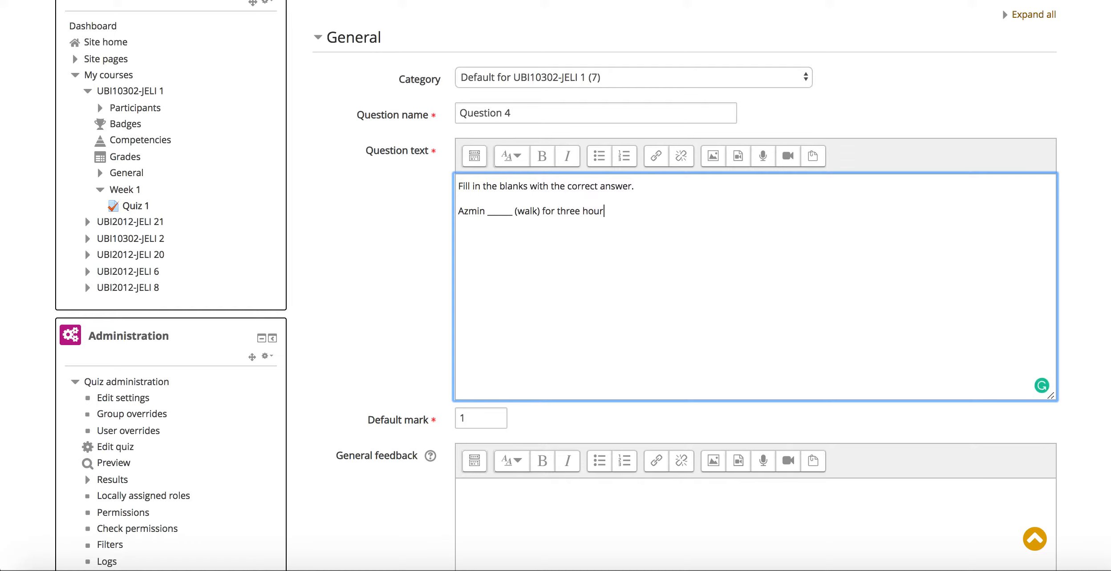
{"action": "type", "text": "se"}
{"action": "key", "text": "BackSpace"}
{"action": "type", "text": "."}
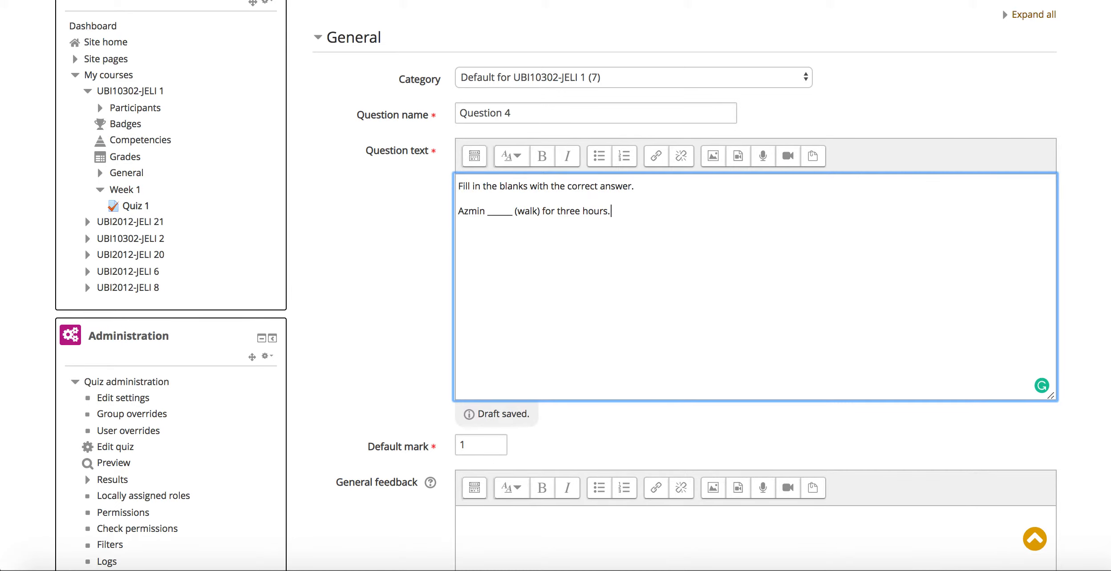
Enter "has been walking" as Answer 1 of the short answer question.
{"action": "scroll", "coordinate": [578, 285], "scroll_direction": "down", "scroll_amount": 5}
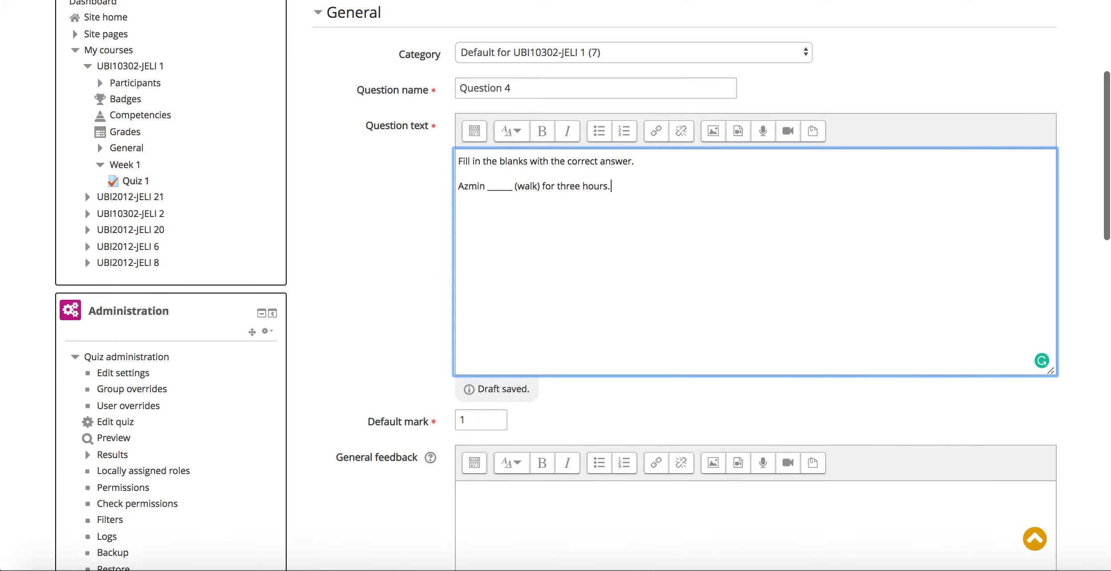
{"action": "scroll", "coordinate": [578, 285], "scroll_direction": "down", "scroll_amount": 5}
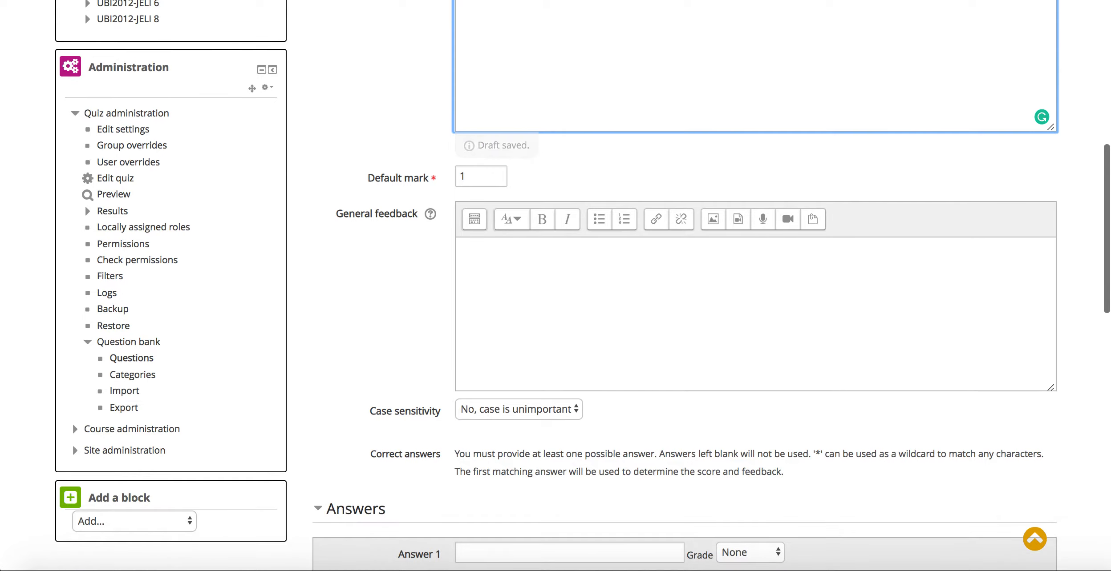
{"action": "scroll", "coordinate": [578, 285], "scroll_direction": "down", "scroll_amount": 2}
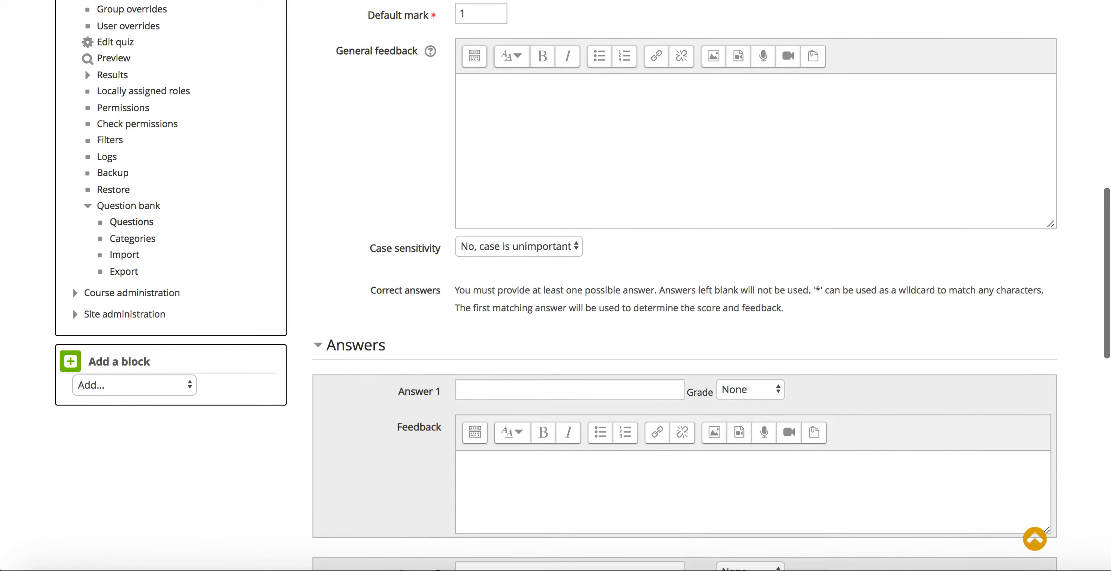
{"action": "scroll", "coordinate": [579, 285], "scroll_direction": "up", "scroll_amount": 1}
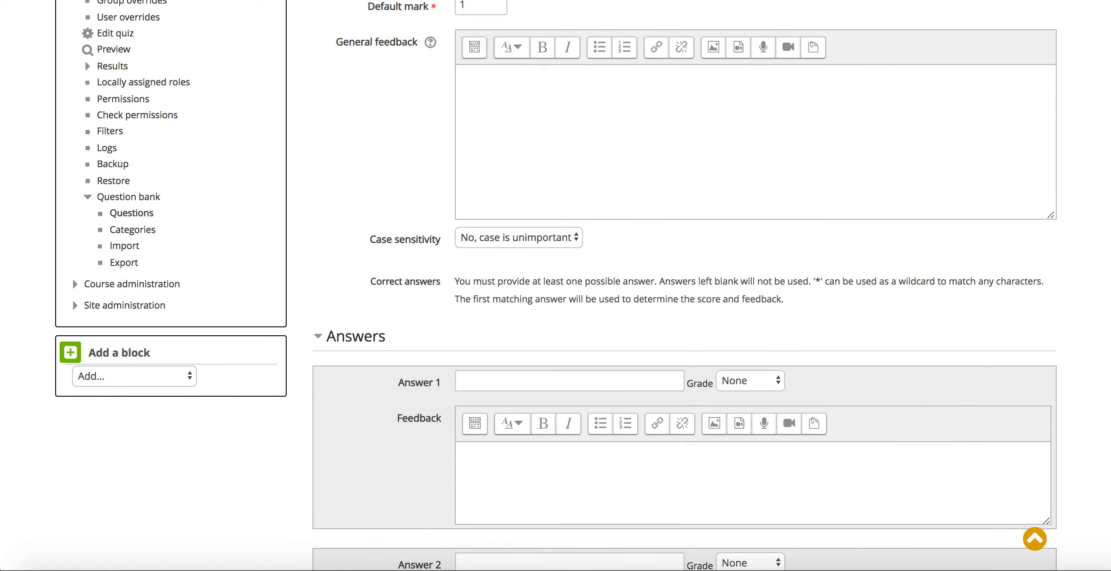
{"action": "scroll", "coordinate": [579, 285], "scroll_direction": "down", "scroll_amount": 3}
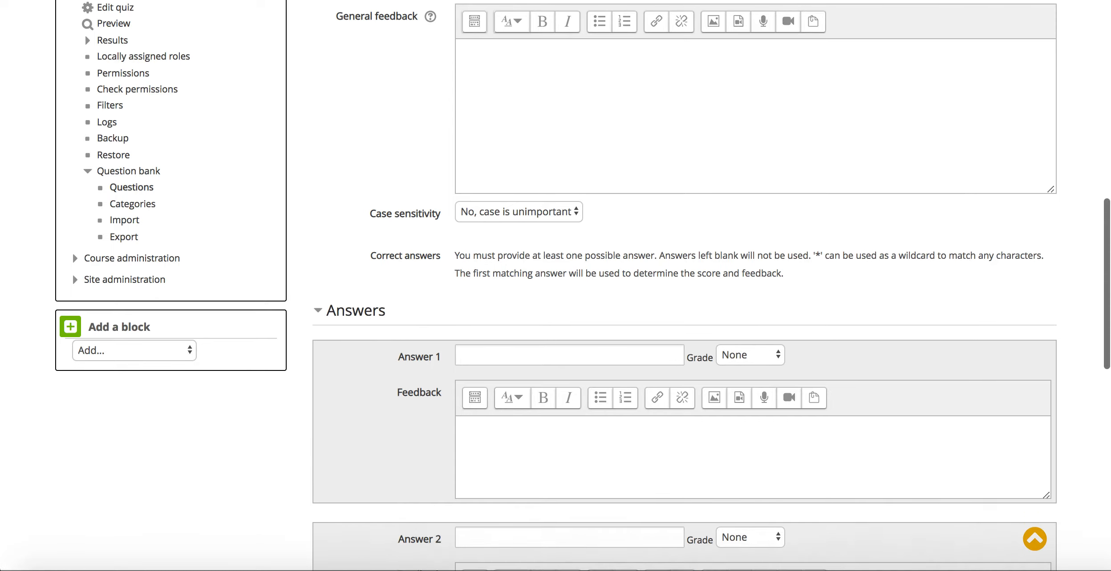
{"action": "left_click", "coordinate": [482, 319]}
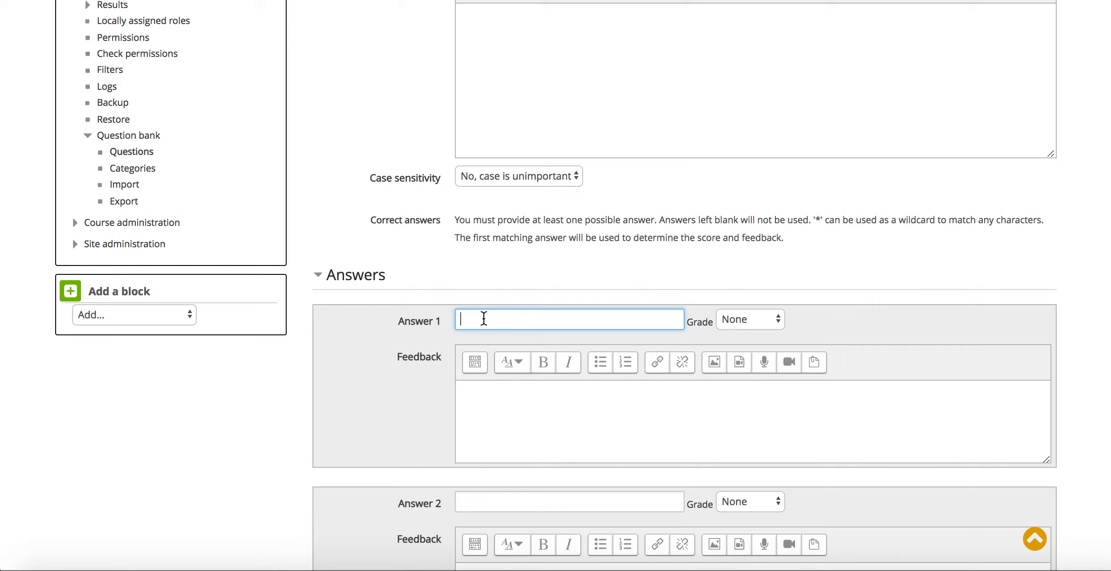
{"action": "type", "text": "has been walking"}
Review the case sensitivity options and the question text, keeping "No, case is unimportant".
{"action": "scroll", "coordinate": [409, 289], "scroll_direction": "up", "scroll_amount": 3}
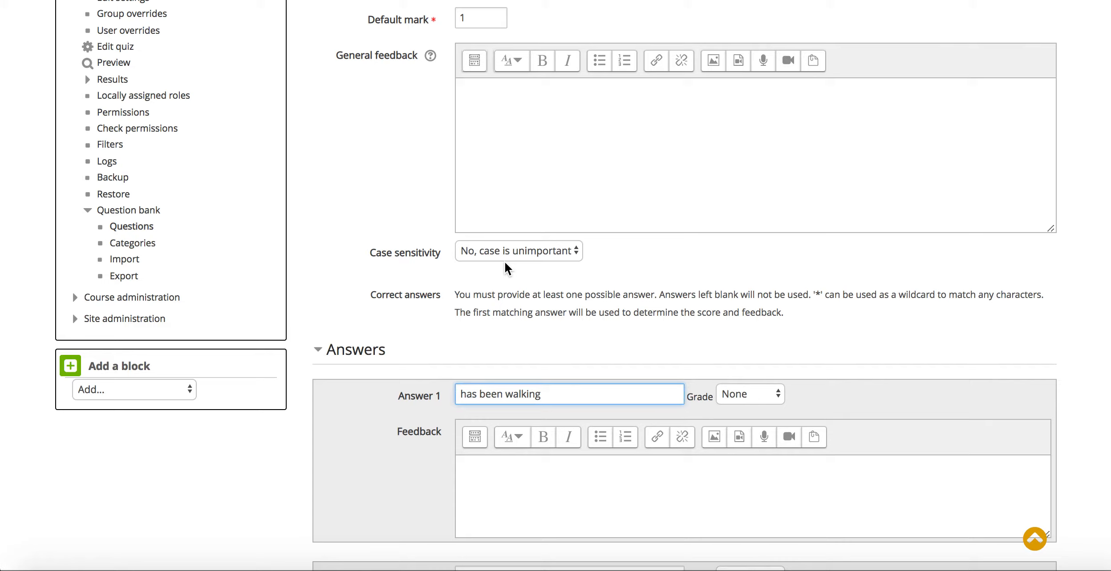
{"action": "left_click", "coordinate": [527, 258]}
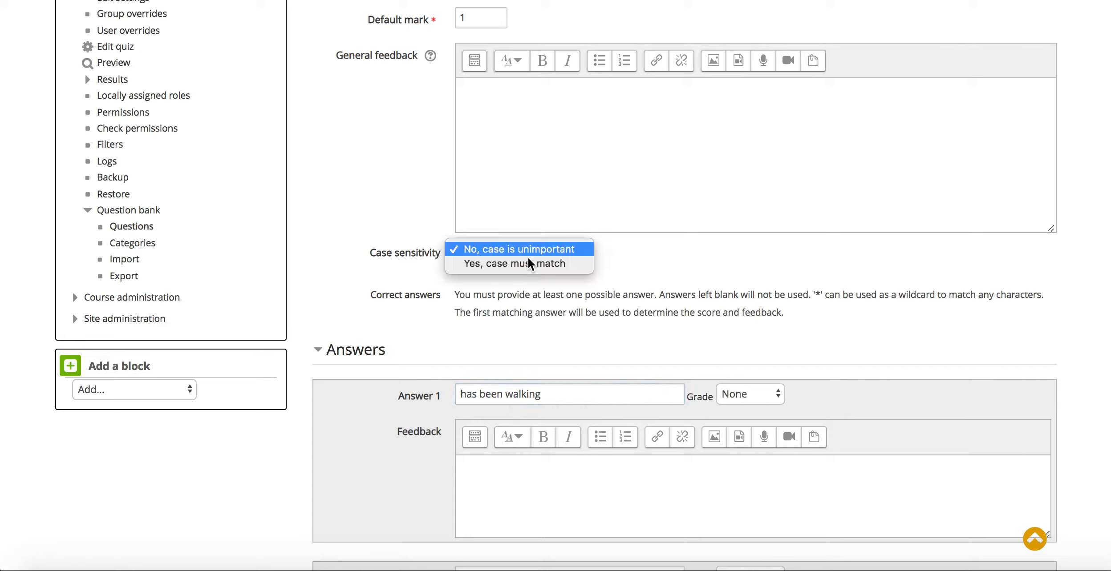
{"action": "left_click", "coordinate": [517, 280]}
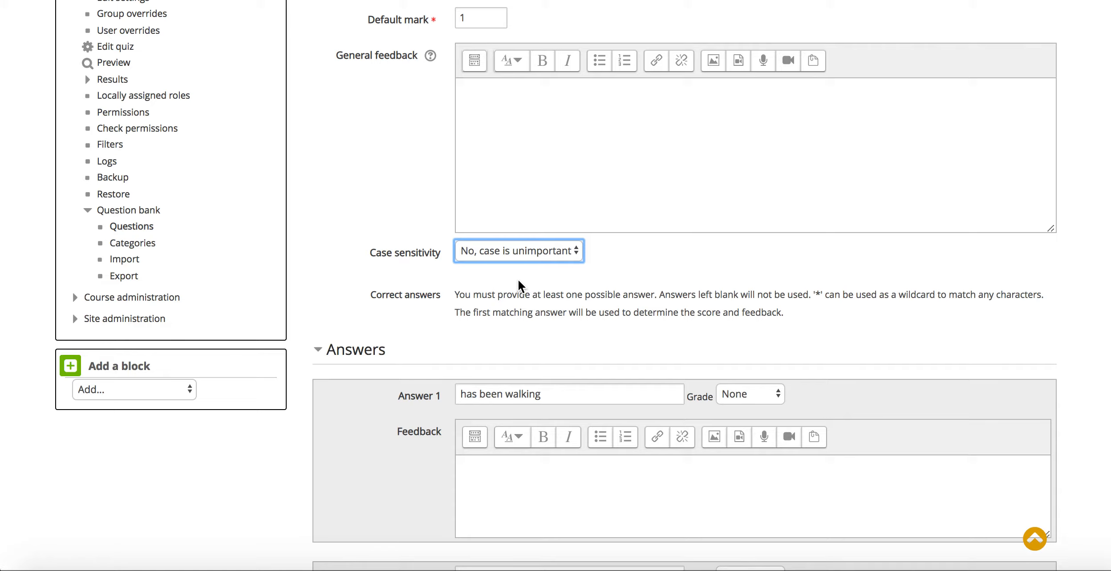
{"action": "scroll", "coordinate": [518, 283], "scroll_direction": "up", "scroll_amount": 5}
{"action": "scroll", "coordinate": [518, 281], "scroll_direction": "up", "scroll_amount": 5}
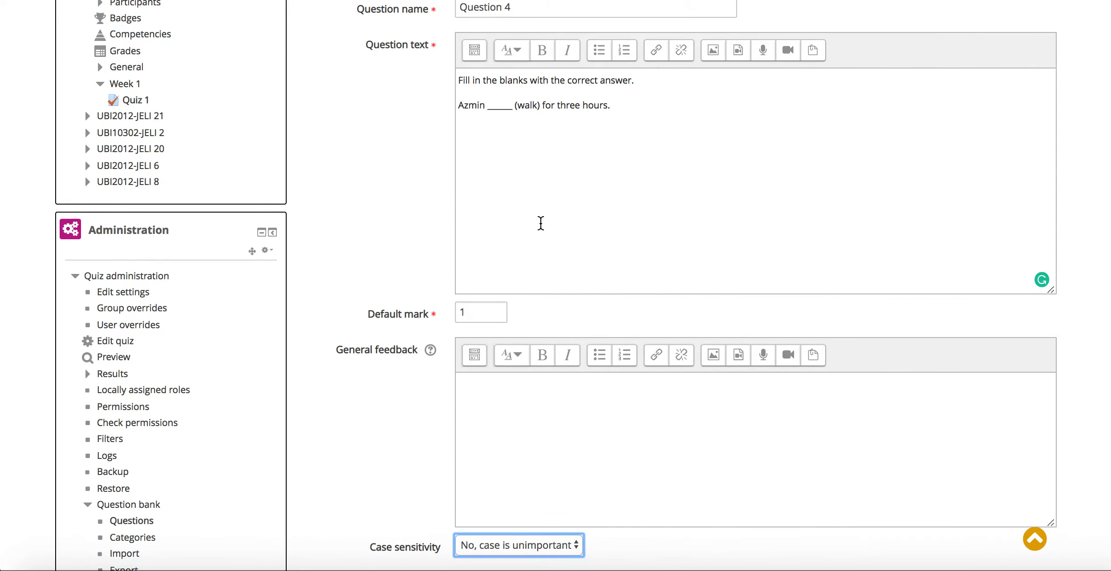
{"action": "scroll", "coordinate": [545, 219], "scroll_direction": "down", "scroll_amount": 4}
{"action": "scroll", "coordinate": [541, 222], "scroll_direction": "down", "scroll_amount": 2}
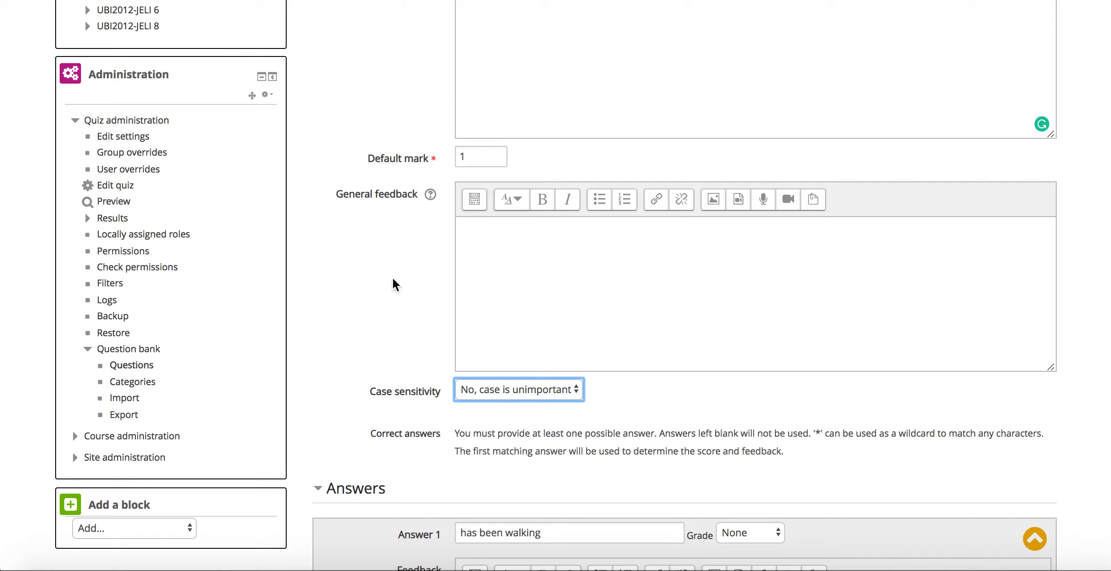
Try to save the short answer question with no grade assigned to Answer 1.
{"action": "scroll", "coordinate": [393, 279], "scroll_direction": "down", "scroll_amount": 20}
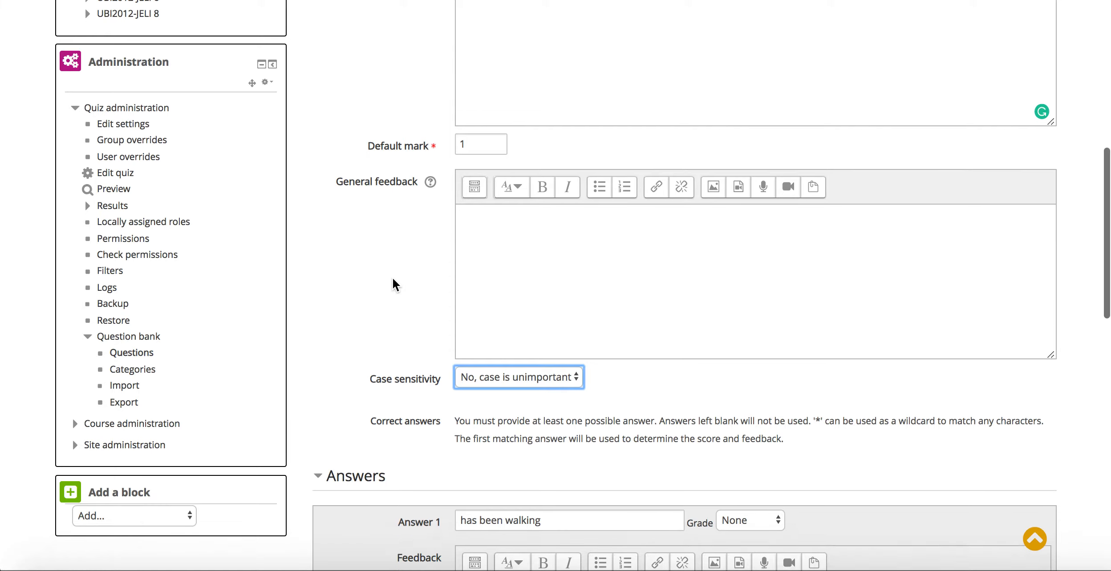
{"action": "scroll", "coordinate": [392, 279], "scroll_direction": "up", "scroll_amount": 2}
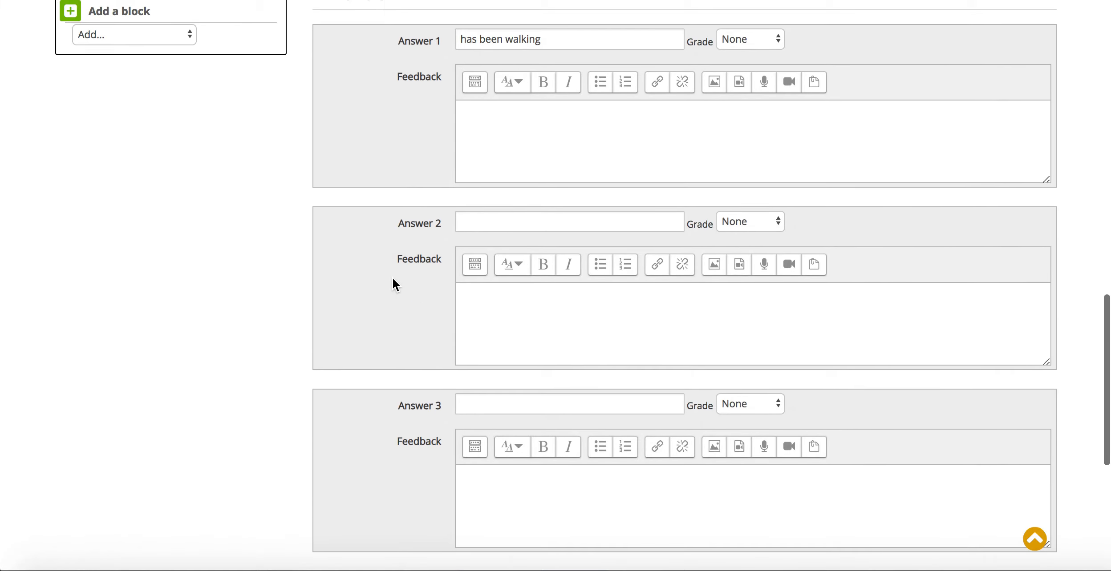
{"action": "scroll", "coordinate": [392, 279], "scroll_direction": "up", "scroll_amount": 1}
{"action": "scroll", "coordinate": [393, 277], "scroll_direction": "down", "scroll_amount": 12}
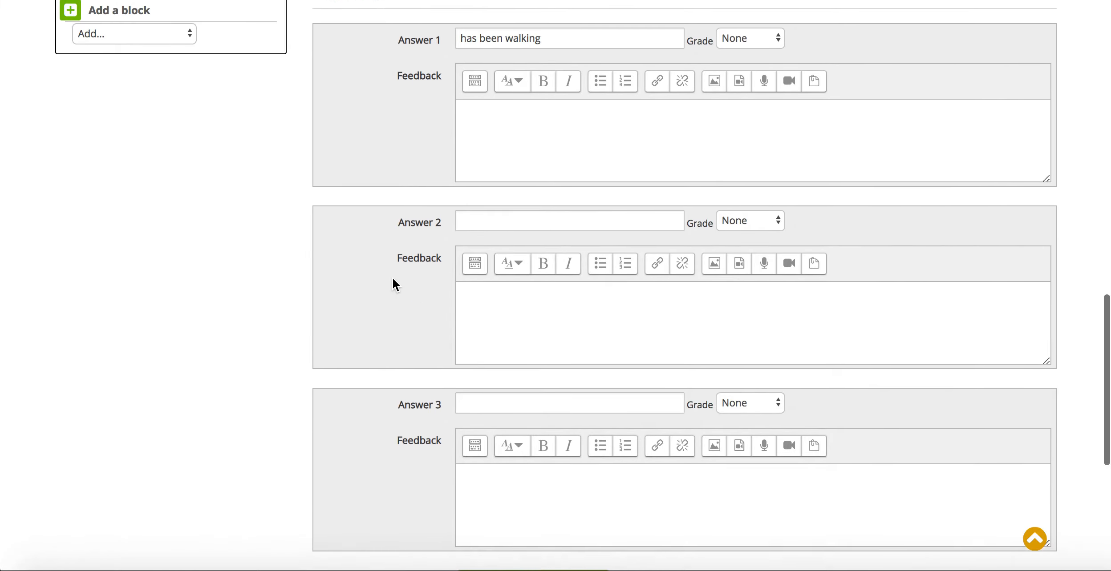
{"action": "left_click", "coordinate": [479, 442]}
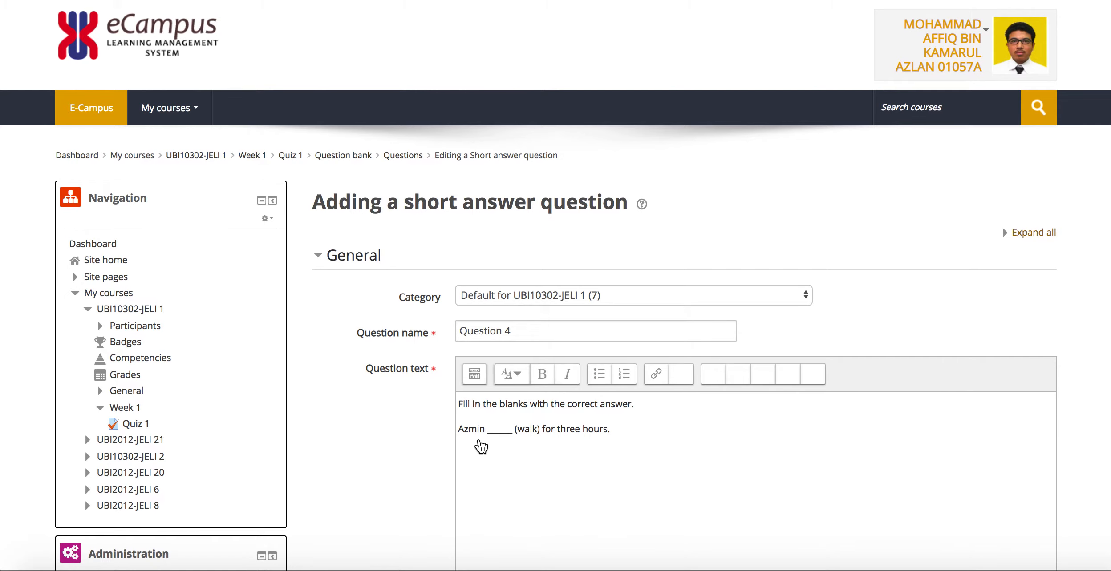
Set the grade of Answer 1 to 100% and save the short answer question to the quiz.
{"action": "scroll", "coordinate": [480, 446], "scroll_direction": "down", "scroll_amount": 5}
{"action": "scroll", "coordinate": [481, 447], "scroll_direction": "down", "scroll_amount": 10}
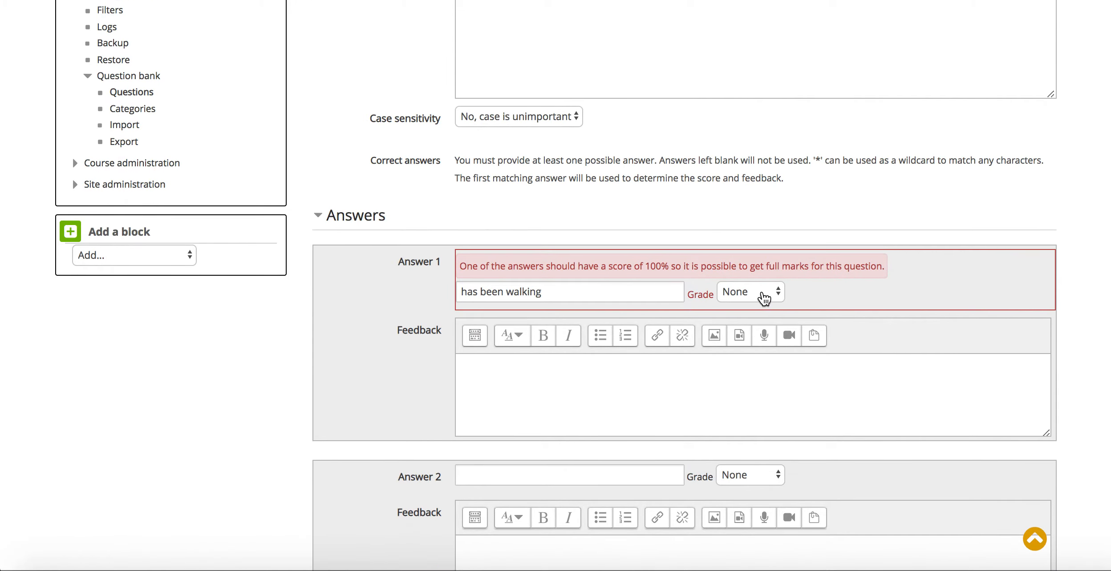
{"action": "left_click", "coordinate": [763, 296]}
{"action": "left_click", "coordinate": [757, 304]}
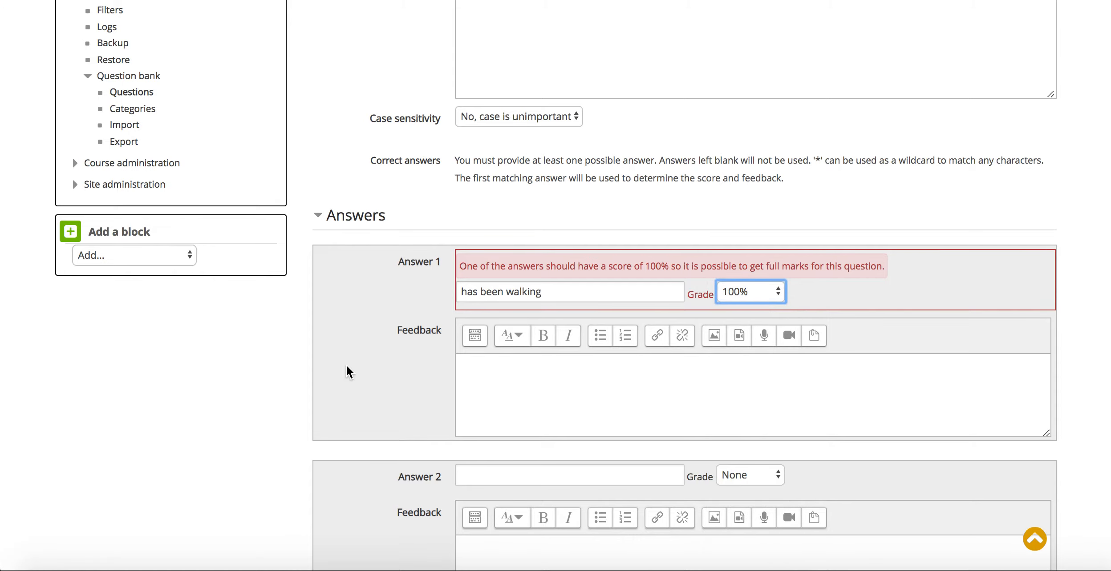
{"action": "scroll", "coordinate": [346, 365], "scroll_direction": "down", "scroll_amount": 5}
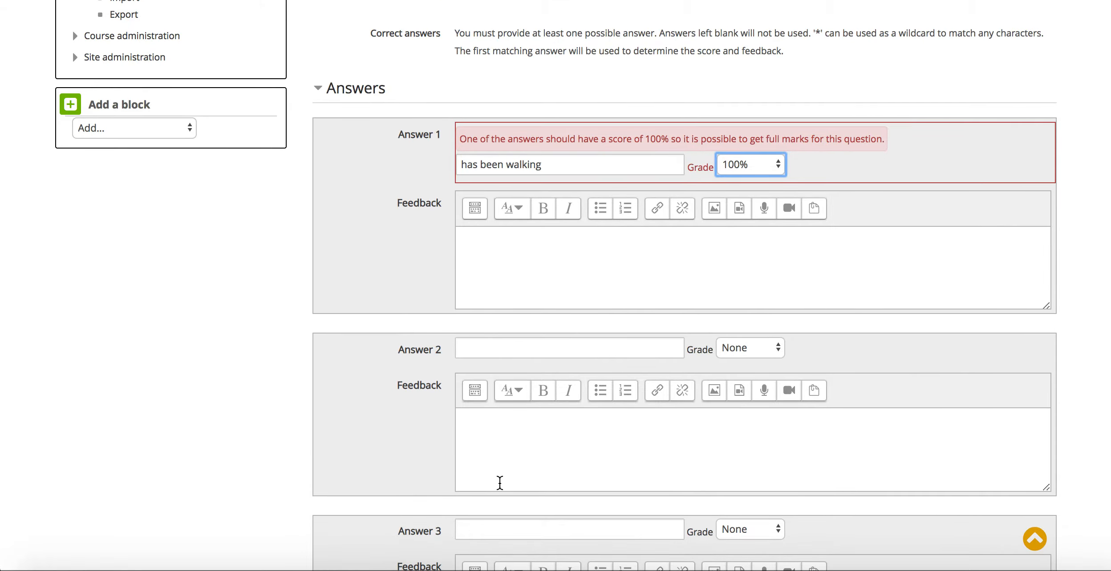
{"action": "scroll", "coordinate": [498, 482], "scroll_direction": "down", "scroll_amount": 3}
{"action": "scroll", "coordinate": [500, 486], "scroll_direction": "up", "scroll_amount": 2}
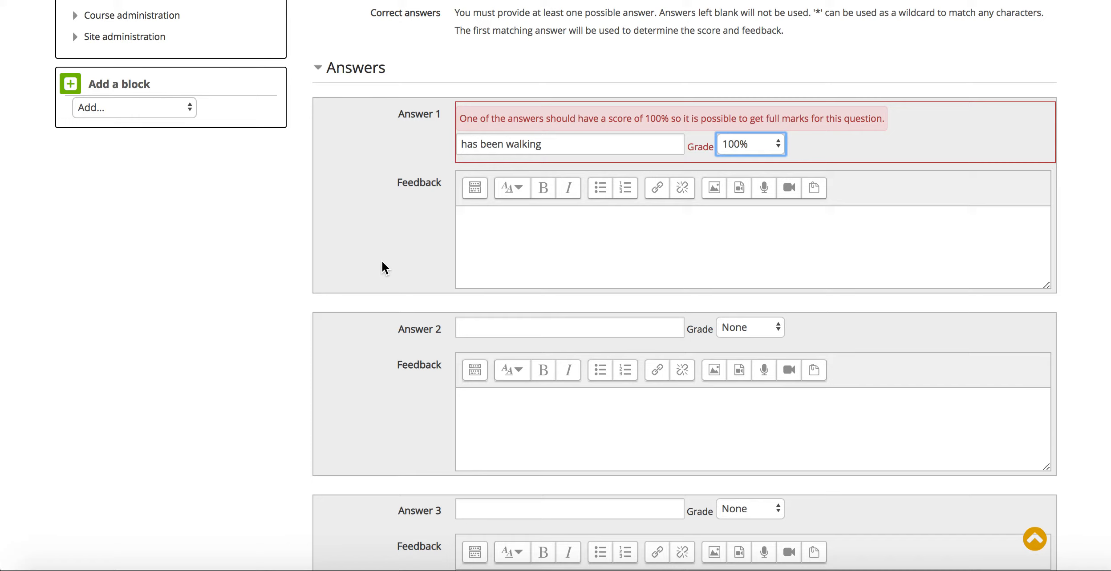
{"action": "scroll", "coordinate": [382, 267], "scroll_direction": "down", "scroll_amount": 10}
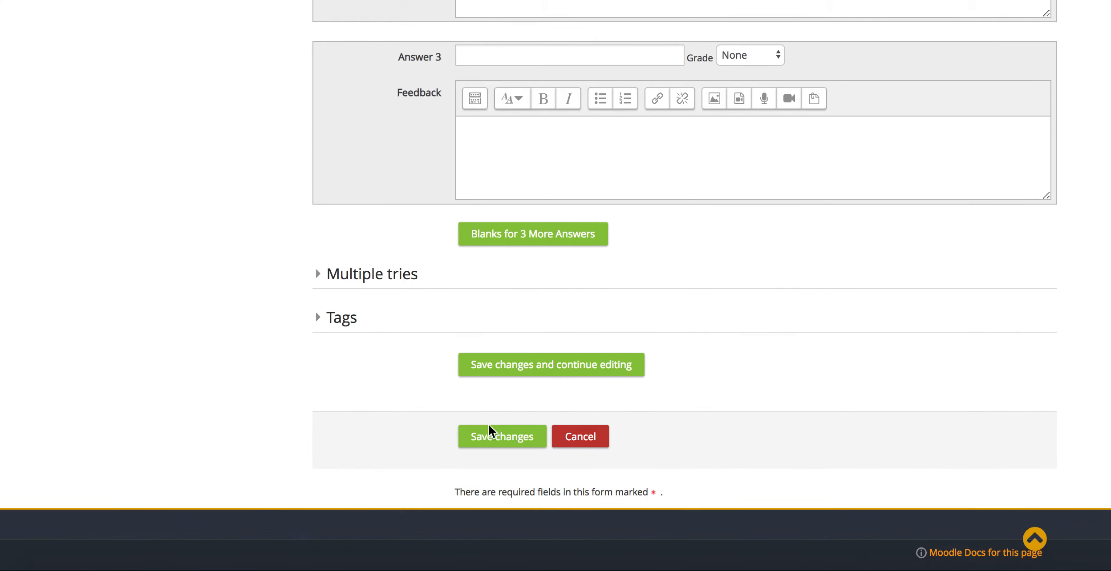
{"action": "left_click", "coordinate": [492, 440]}
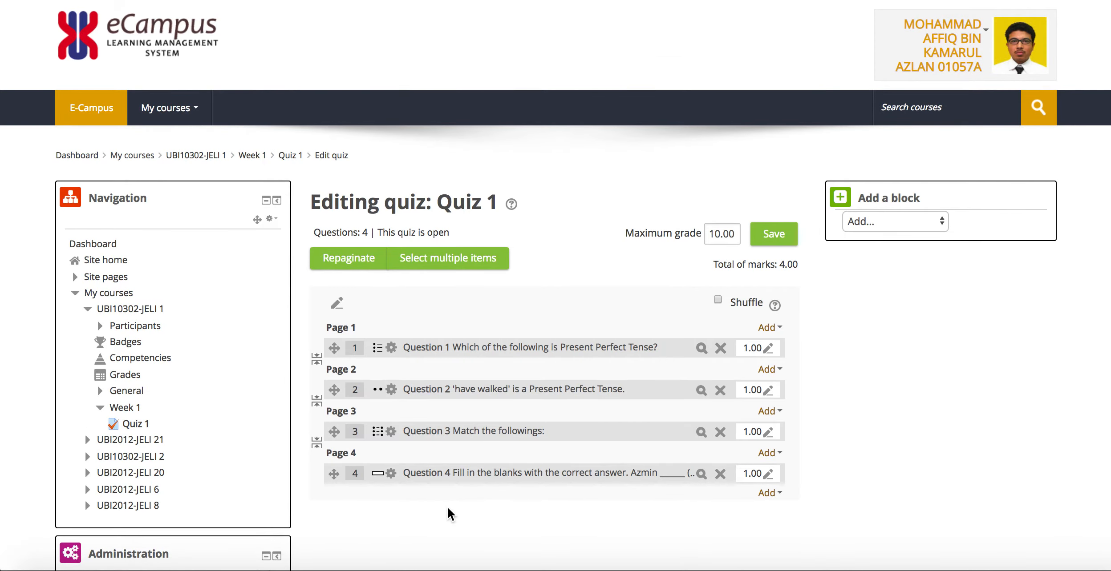
Set the quiz's maximum grade to 4.00 and save it.
{"action": "scroll", "coordinate": [449, 514], "scroll_direction": "down", "scroll_amount": 1}
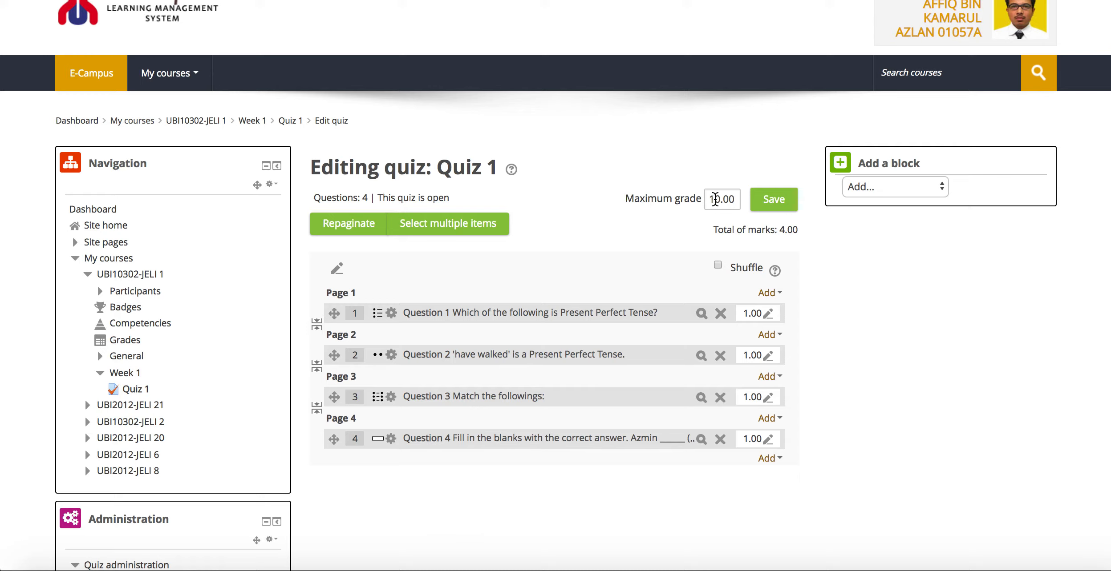
{"action": "left_click", "coordinate": [721, 200]}
{"action": "key", "text": "BackSpace"}
{"action": "key", "text": "BackSpace"}
{"action": "type", "text": "4"}
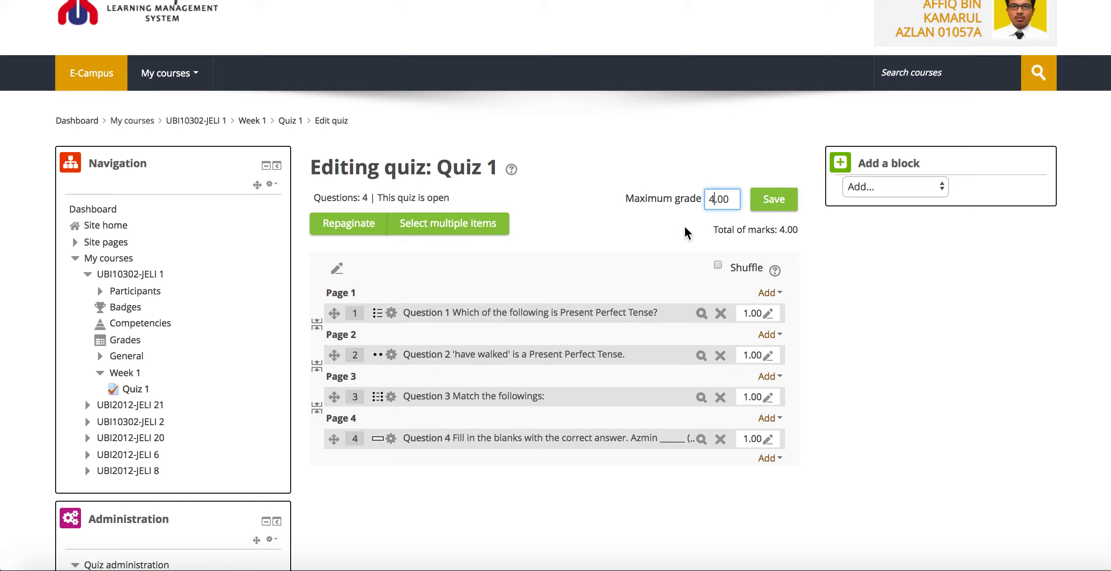
{"action": "left_click", "coordinate": [774, 199]}
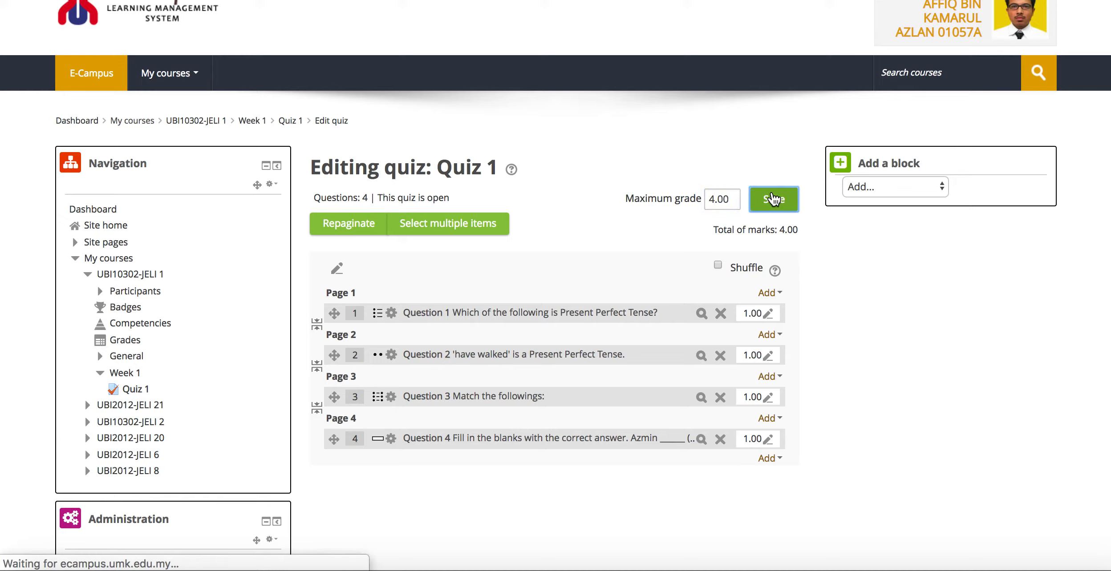
Return to the main page of the UBI10302-JELI 1 course.
{"action": "scroll", "coordinate": [614, 235], "scroll_direction": "down", "scroll_amount": 3}
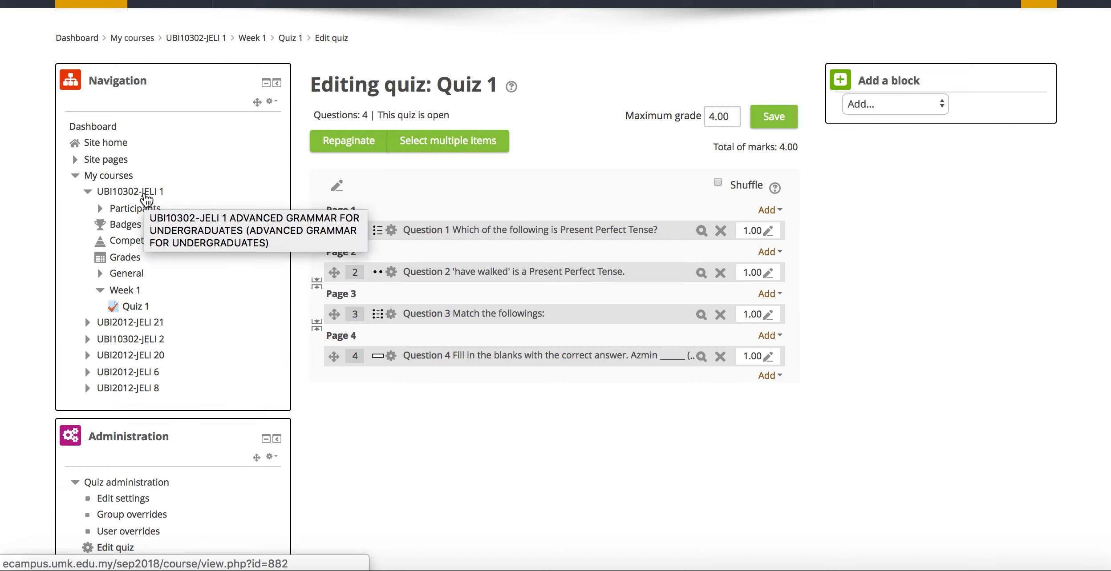
{"action": "left_click", "coordinate": [145, 194]}
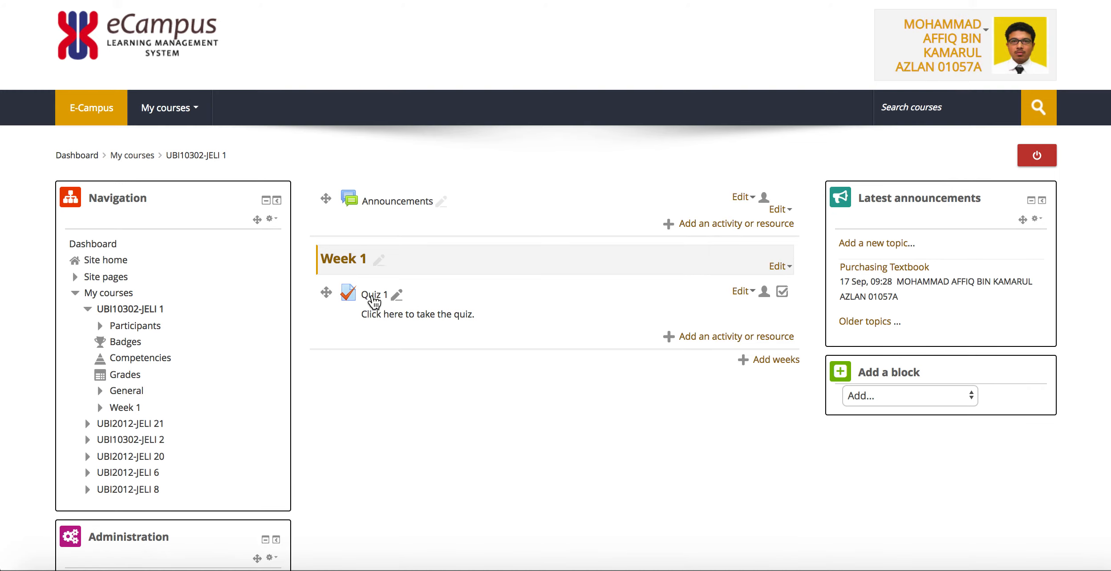
Start a preview of Quiz 1, answering question 1 with "have walked" and question 2 with True.
{"action": "left_click", "coordinate": [371, 297]}
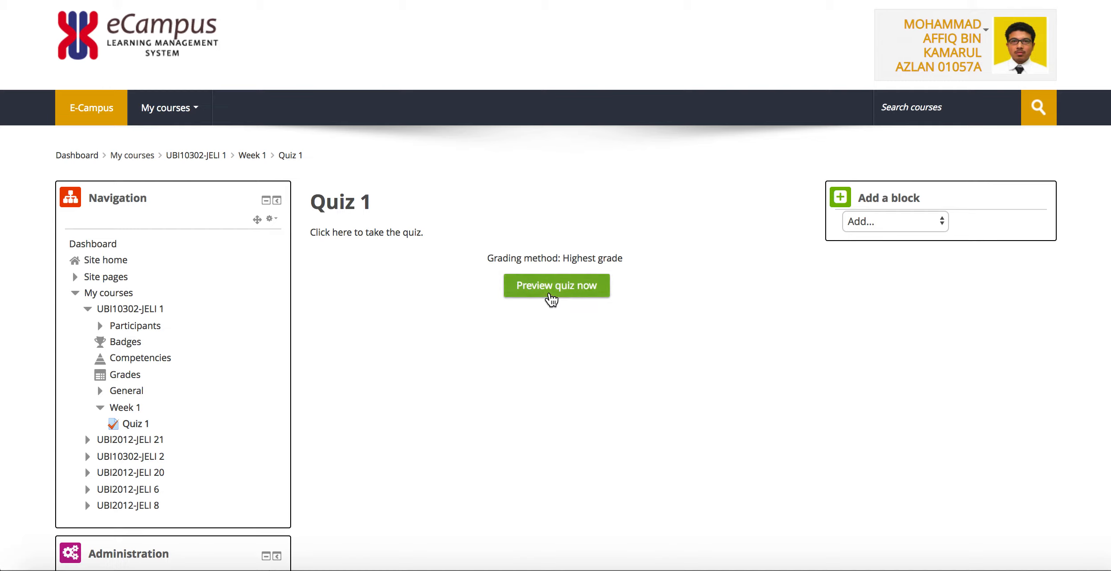
{"action": "left_click", "coordinate": [551, 298]}
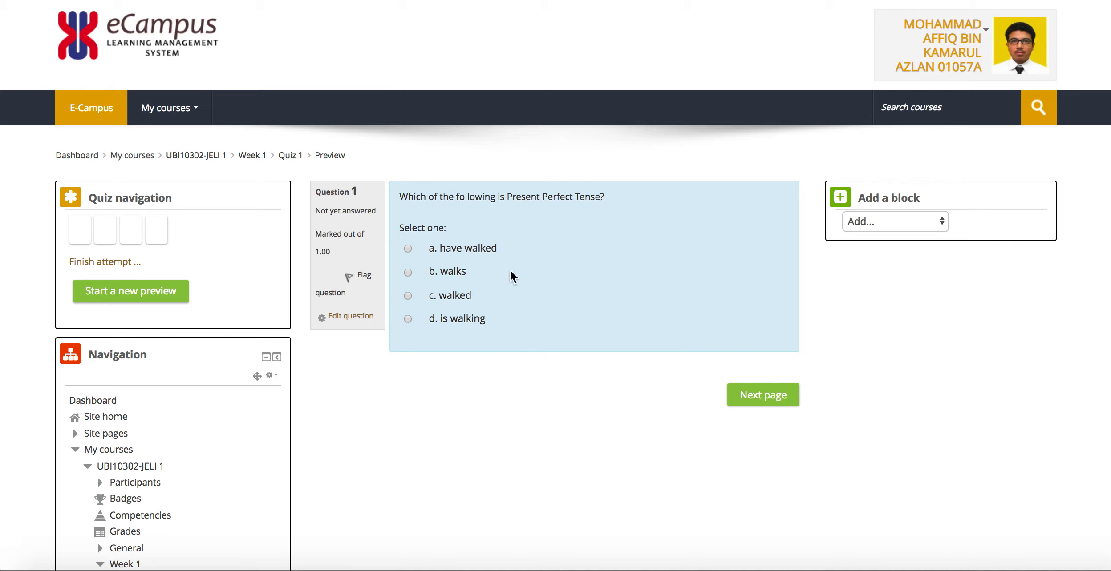
{"action": "left_click", "coordinate": [408, 250]}
{"action": "left_click", "coordinate": [744, 395]}
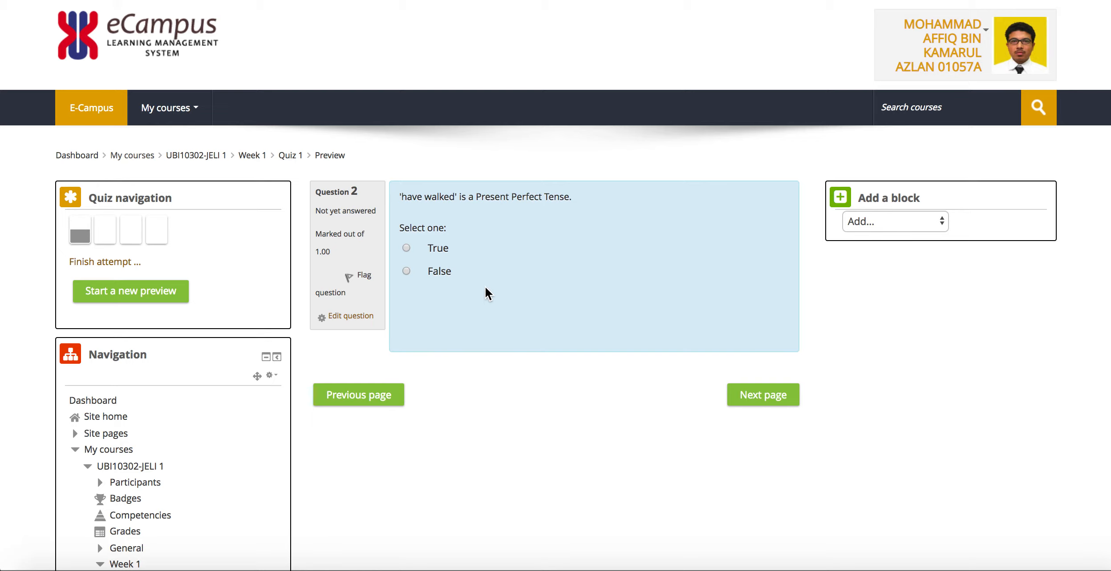
{"action": "left_click", "coordinate": [407, 248]}
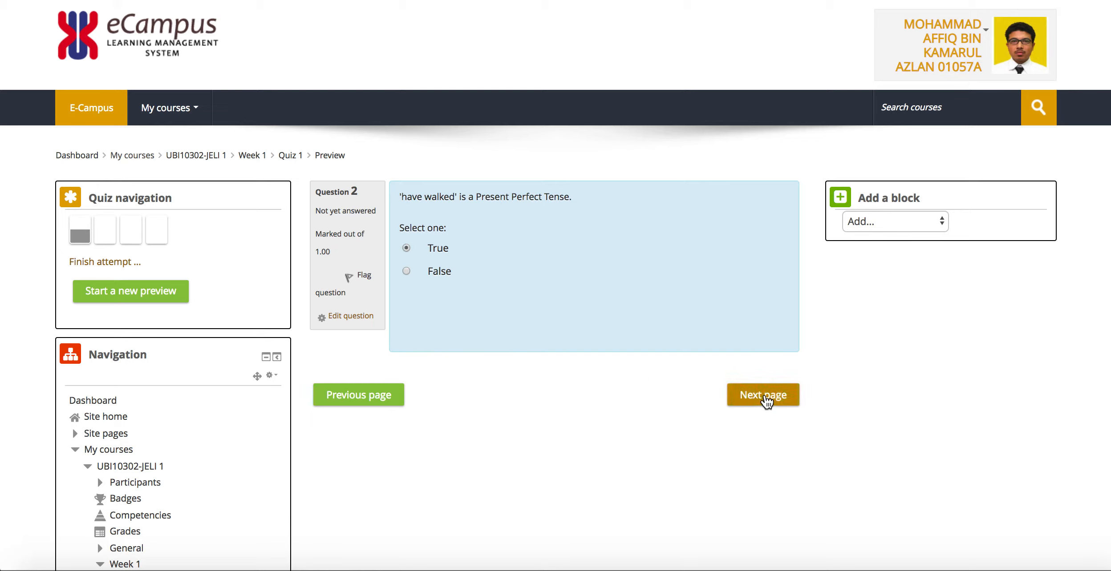
{"action": "left_click", "coordinate": [766, 397]}
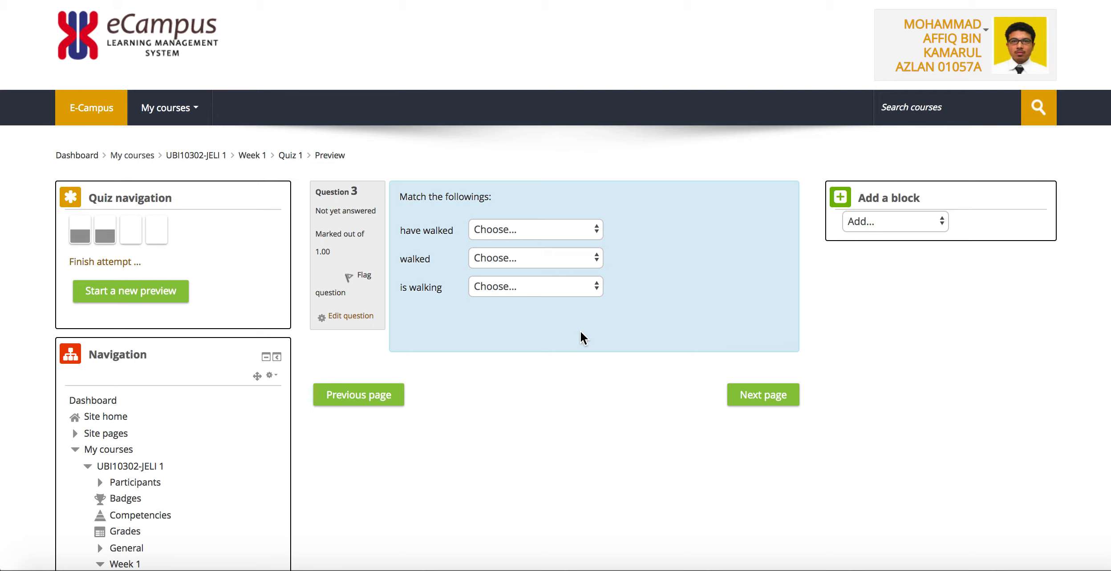
Match "have walked" to present perfect tense, "walked" to past tense and "is walking" to present continuous tense, and continue to question 4.
{"action": "left_click", "coordinate": [548, 230]}
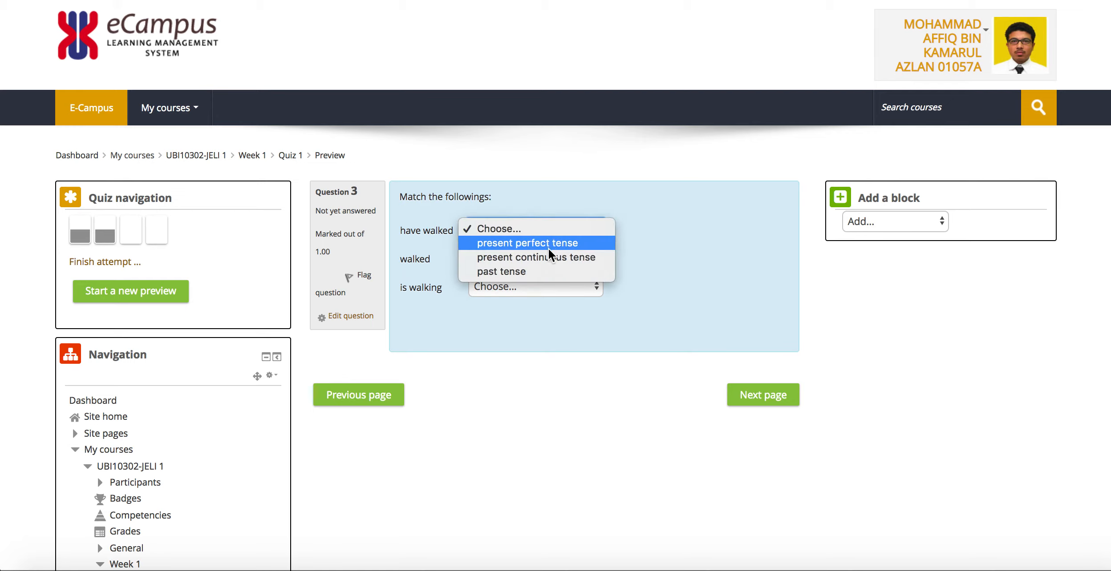
{"action": "left_click", "coordinate": [547, 243]}
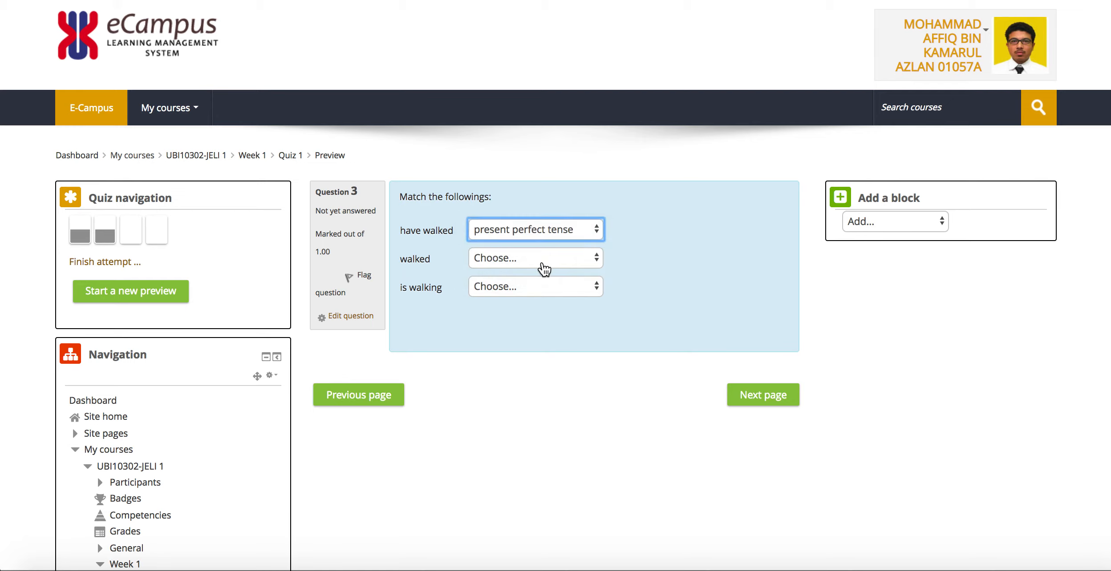
{"action": "left_click", "coordinate": [542, 264]}
{"action": "left_click", "coordinate": [537, 302]}
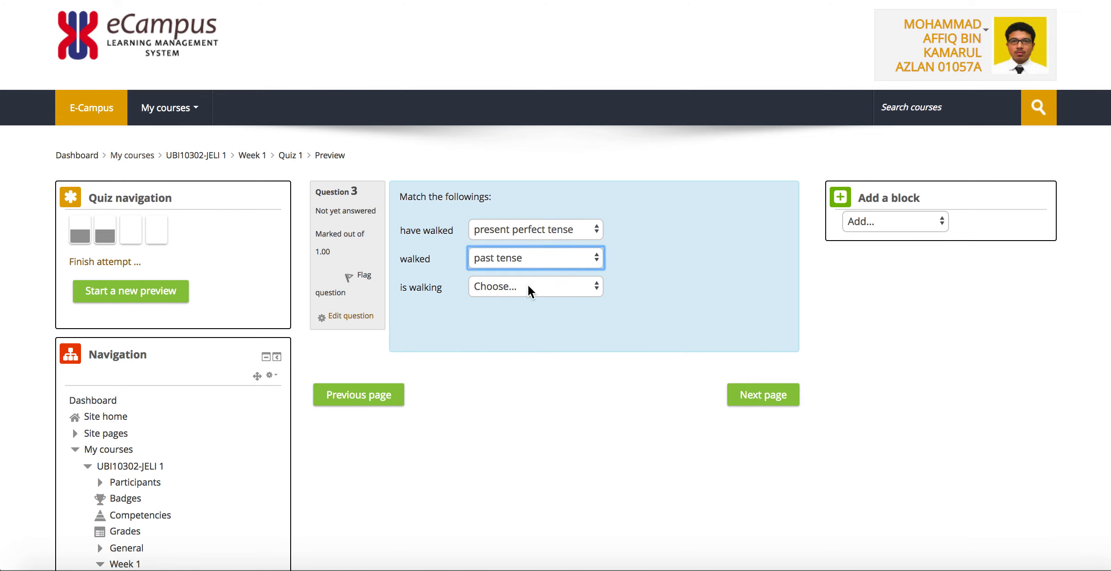
{"action": "left_click", "coordinate": [530, 292]}
{"action": "left_click", "coordinate": [527, 314]}
{"action": "left_click", "coordinate": [748, 396]}
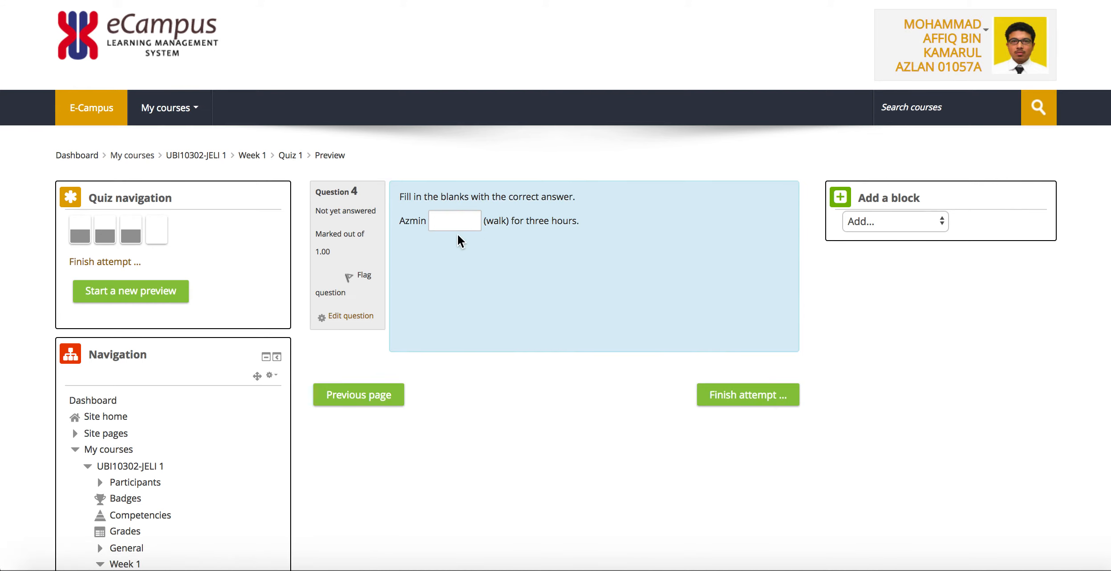
Fill in the blank of question 4 with "has been walking".
{"action": "left_click", "coordinate": [449, 220]}
{"action": "type", "text": "ha"}
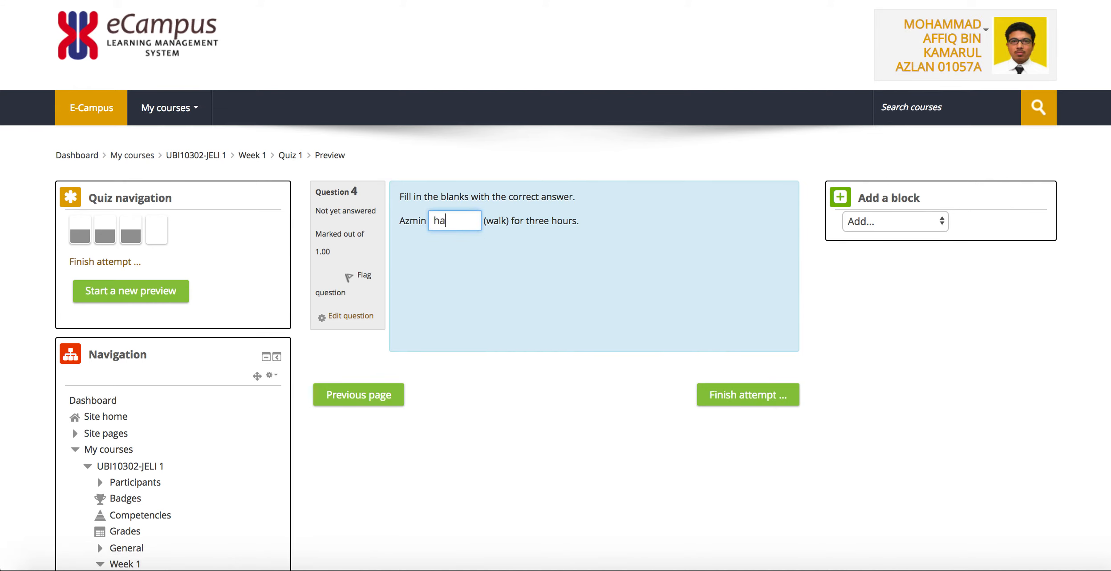
{"action": "type", "text": "s been walking"}
{"action": "key", "text": "BackSpace"}
{"action": "key", "text": "BackSpace"}
{"action": "key", "text": "BackSpace"}
{"action": "key", "text": "BackSpace"}
{"action": "key", "text": "BackSpace"}
{"action": "type", "text": "lking"}
Finish the preview attempt, submit all answers and confirm the submission.
{"action": "left_click", "coordinate": [710, 395]}
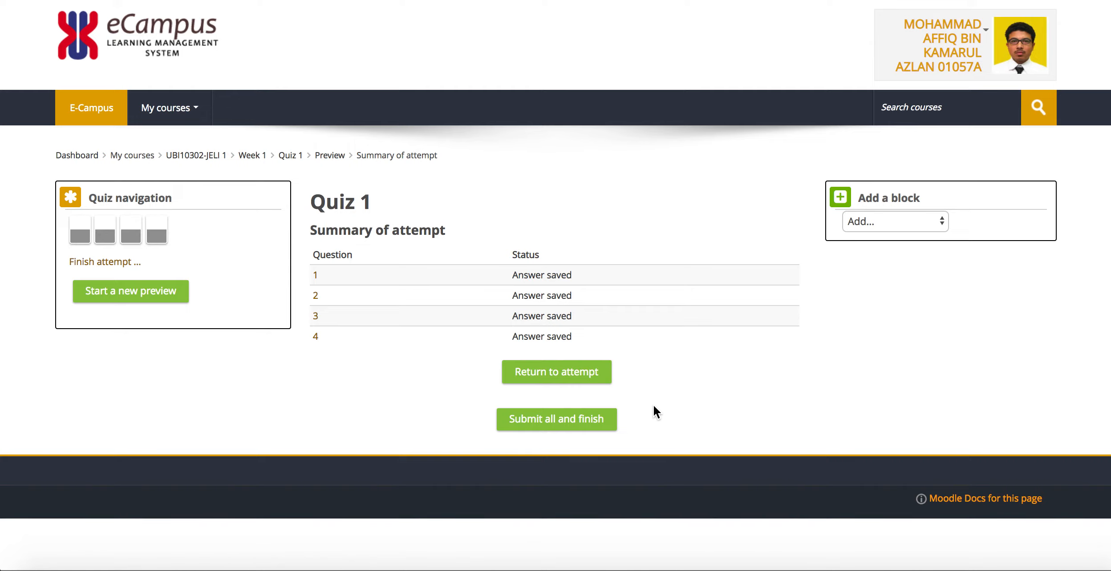
{"action": "left_click", "coordinate": [557, 427]}
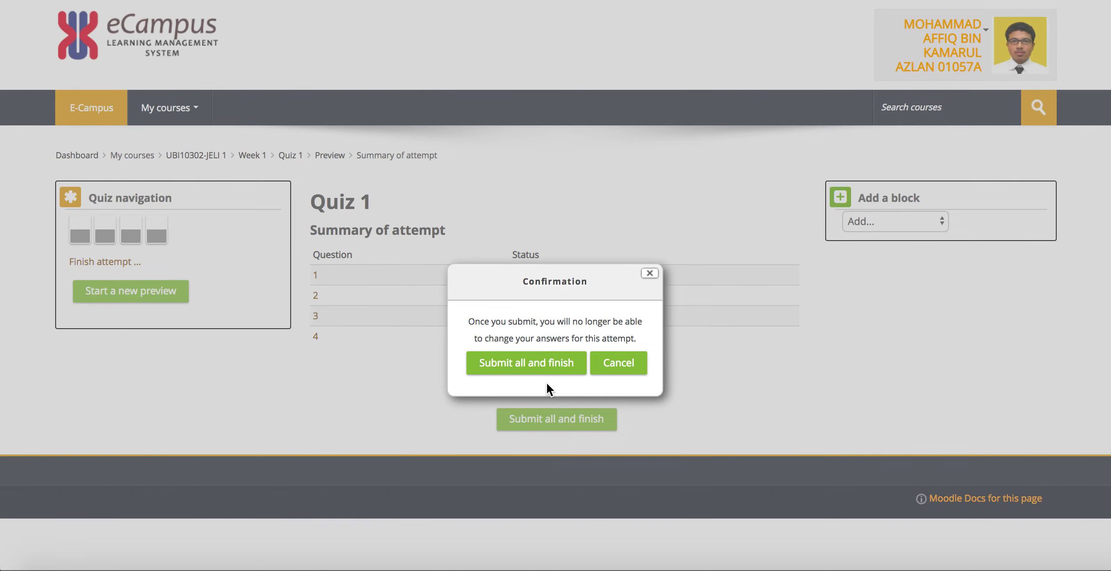
{"action": "left_click", "coordinate": [541, 359]}
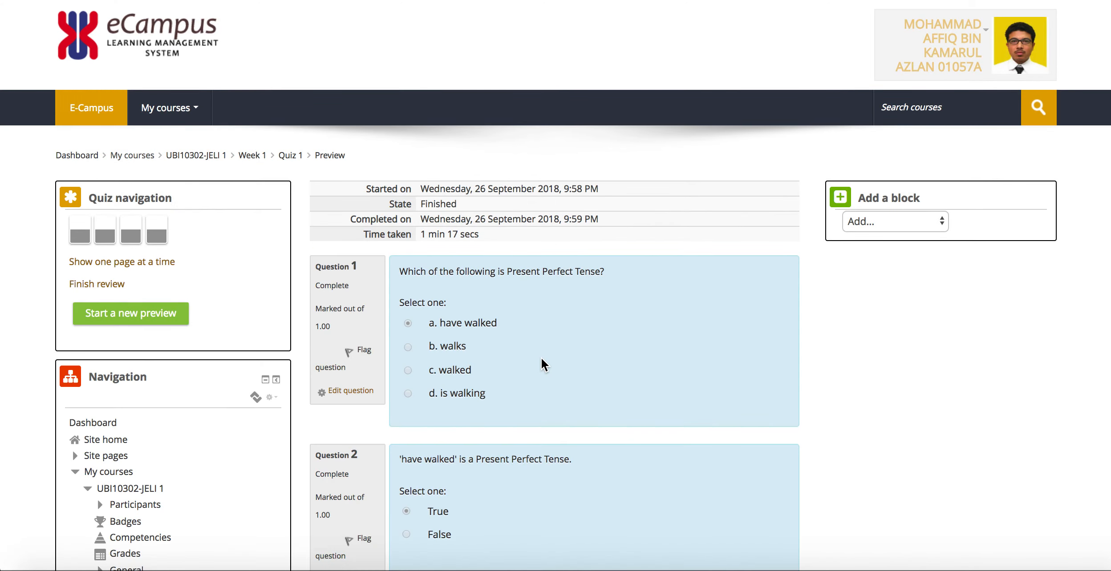
Review the submitted answers to all four questions and return to the UBI10302-JELI 1 course page.
{"action": "scroll", "coordinate": [540, 358], "scroll_direction": "down", "scroll_amount": 1}
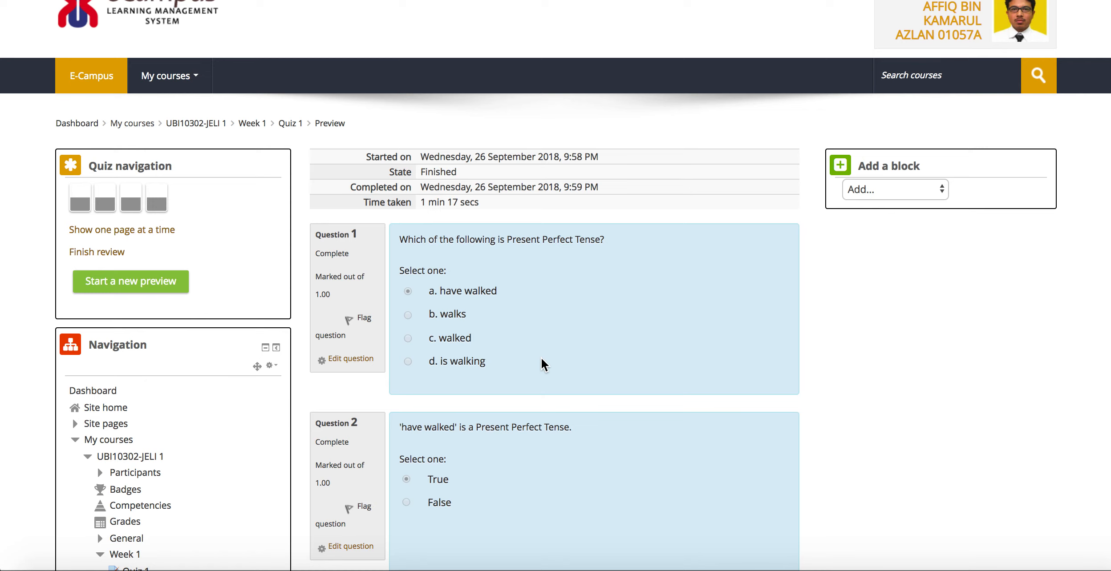
{"action": "scroll", "coordinate": [541, 358], "scroll_direction": "down", "scroll_amount": 3}
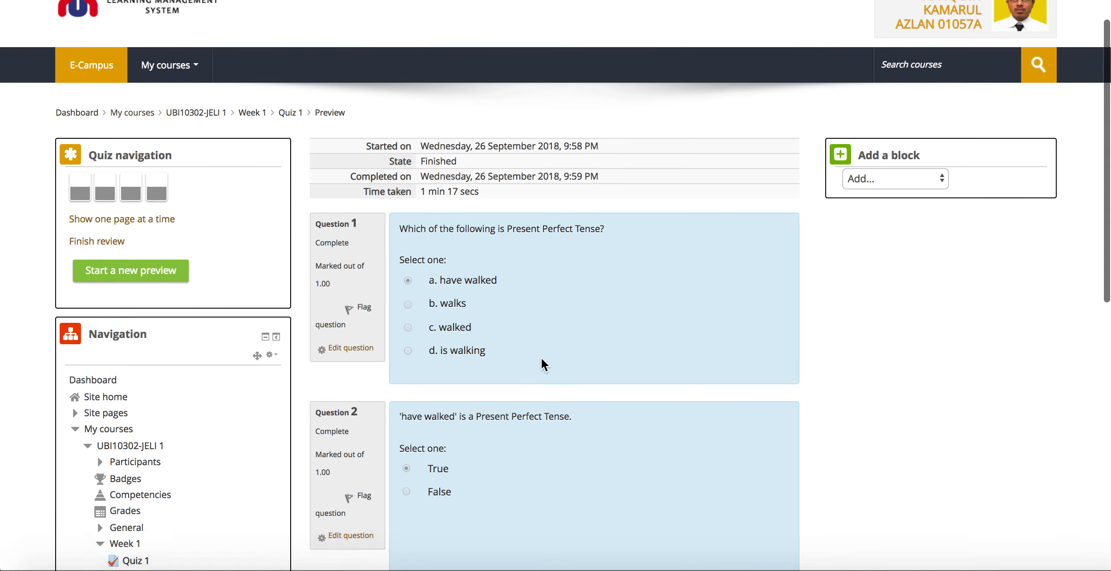
{"action": "scroll", "coordinate": [540, 359], "scroll_direction": "down", "scroll_amount": 7}
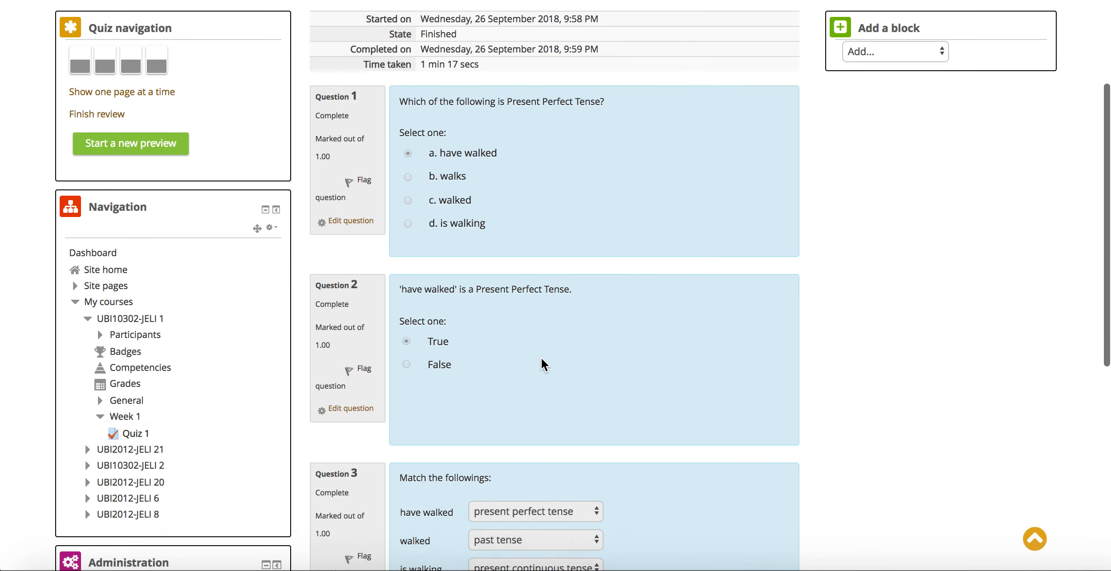
{"action": "scroll", "coordinate": [541, 357], "scroll_direction": "down", "scroll_amount": 8}
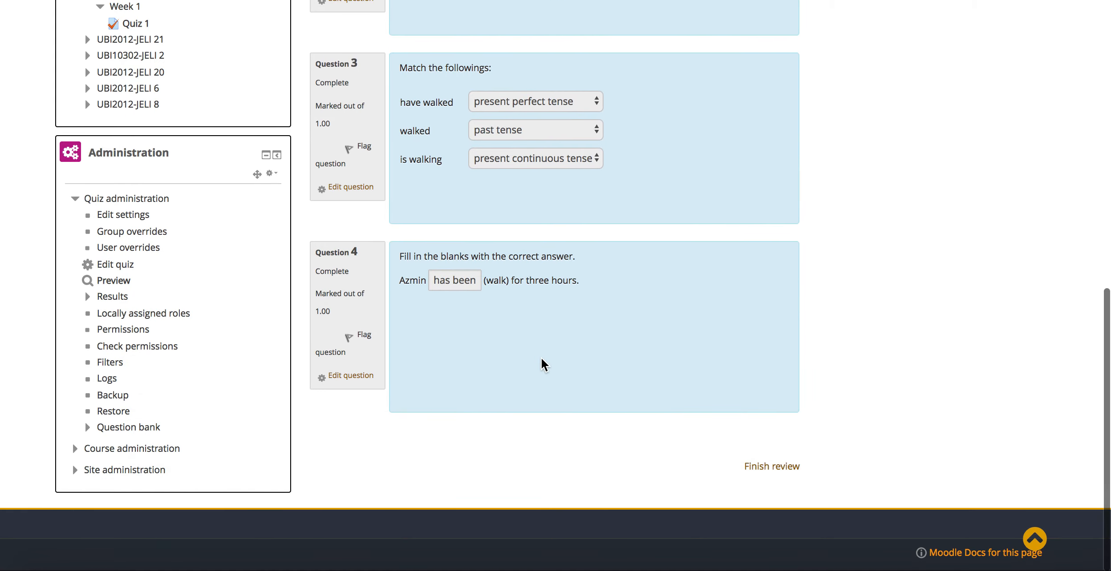
{"action": "scroll", "coordinate": [541, 357], "scroll_direction": "up", "scroll_amount": 15}
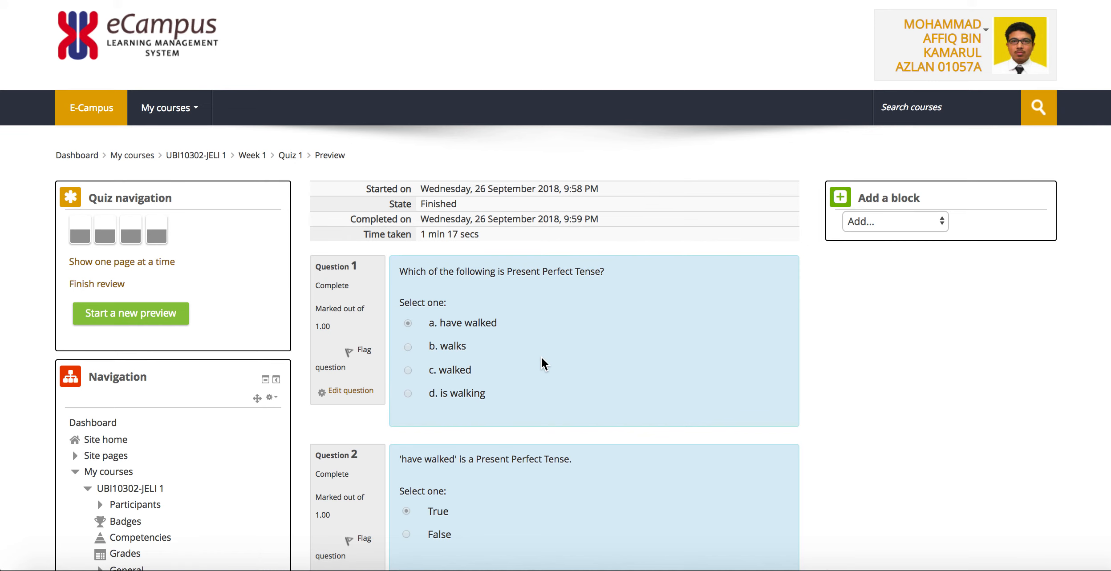
{"action": "scroll", "coordinate": [541, 357], "scroll_direction": "down", "scroll_amount": 10}
{"action": "left_click", "coordinate": [149, 174]}
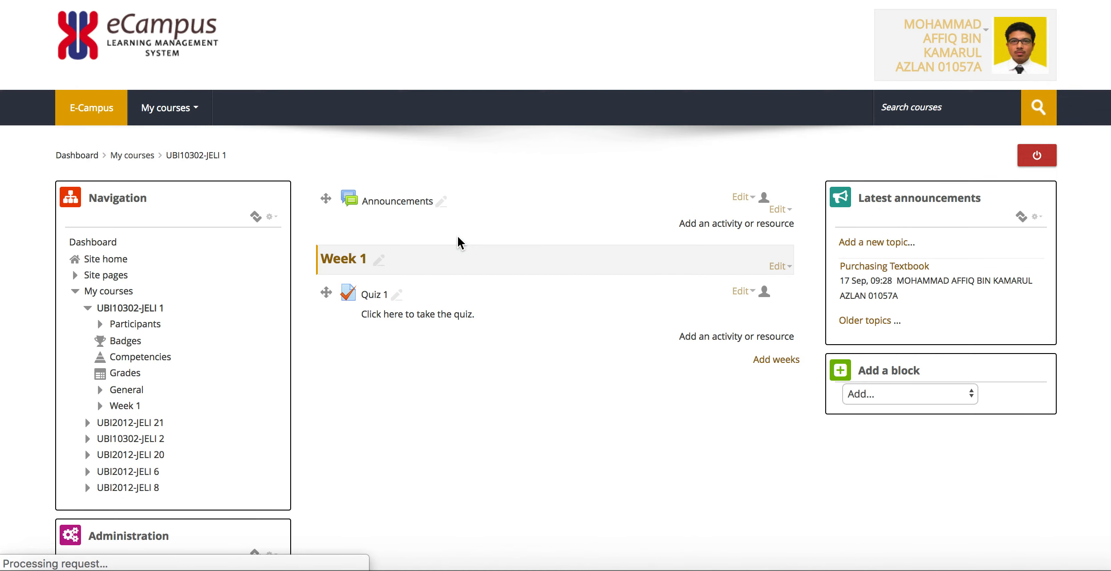
Open the question bank from Quiz 1 and look through its list of questions.
{"action": "left_click", "coordinate": [377, 294]}
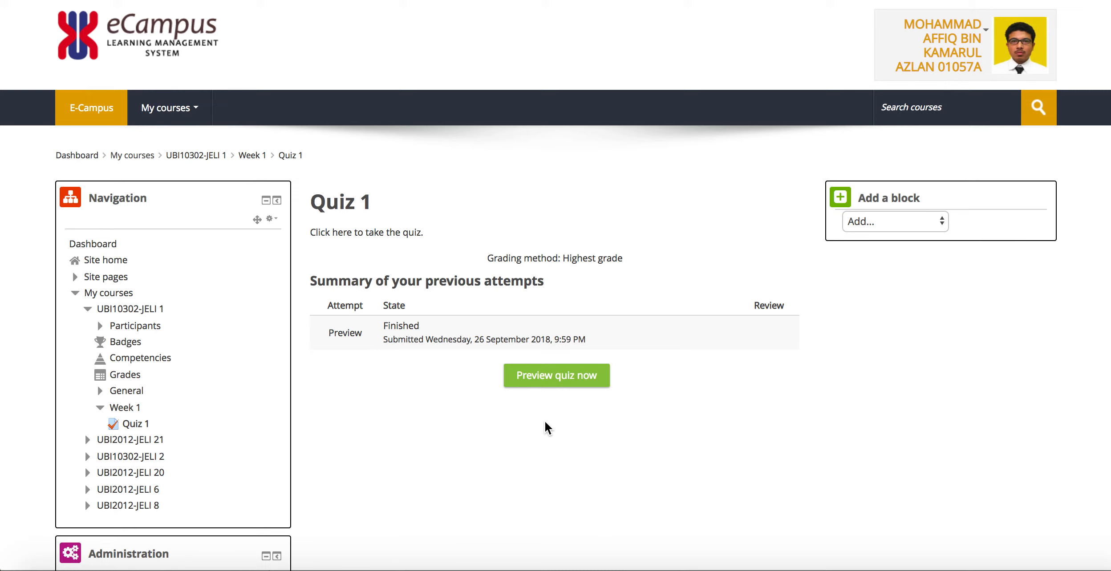
{"action": "scroll", "coordinate": [225, 413], "scroll_direction": "down", "scroll_amount": 9}
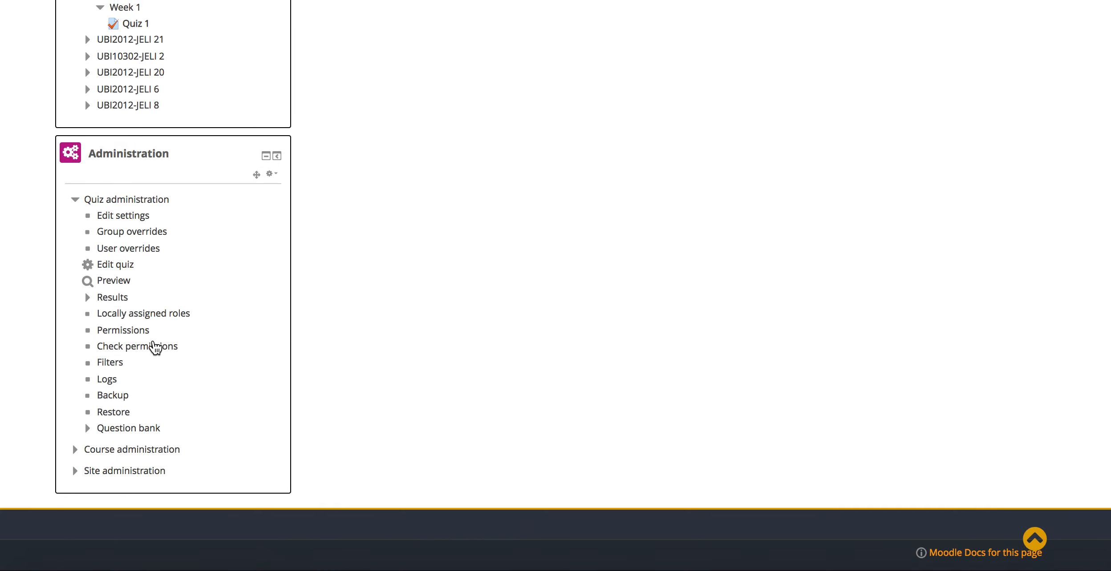
{"action": "left_click", "coordinate": [128, 429]}
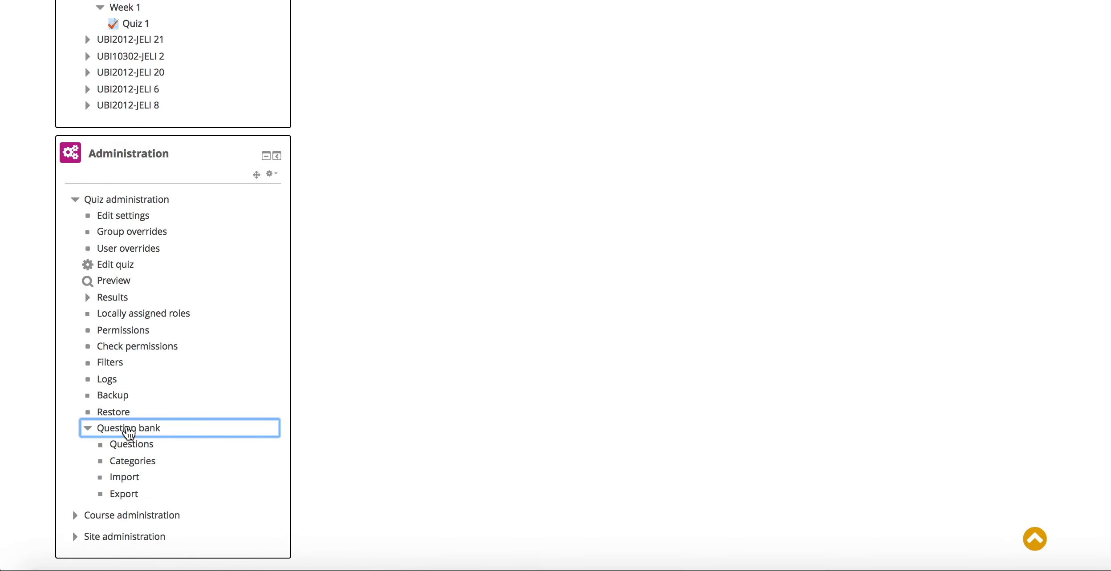
{"action": "scroll", "coordinate": [328, 423], "scroll_direction": "down", "scroll_amount": 7}
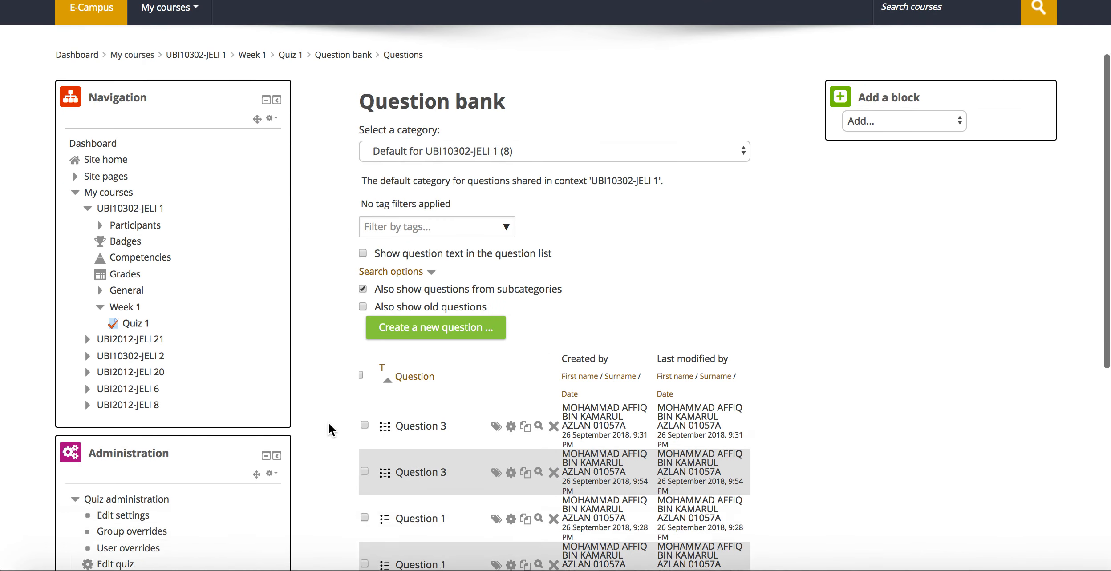
{"action": "scroll", "coordinate": [328, 423], "scroll_direction": "down", "scroll_amount": 3}
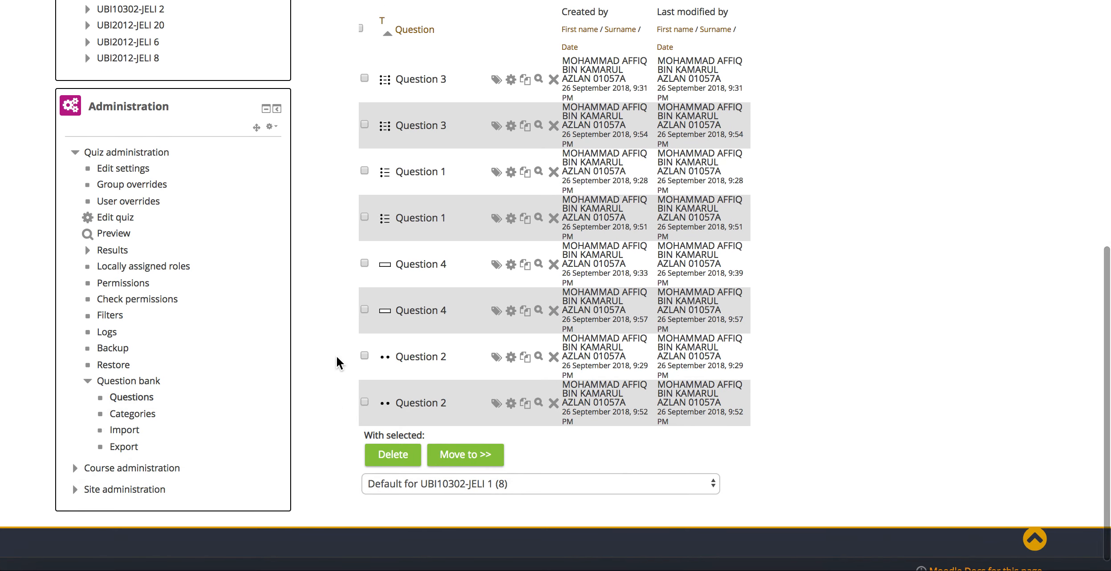
{"action": "scroll", "coordinate": [417, 292], "scroll_direction": "up", "scroll_amount": 4}
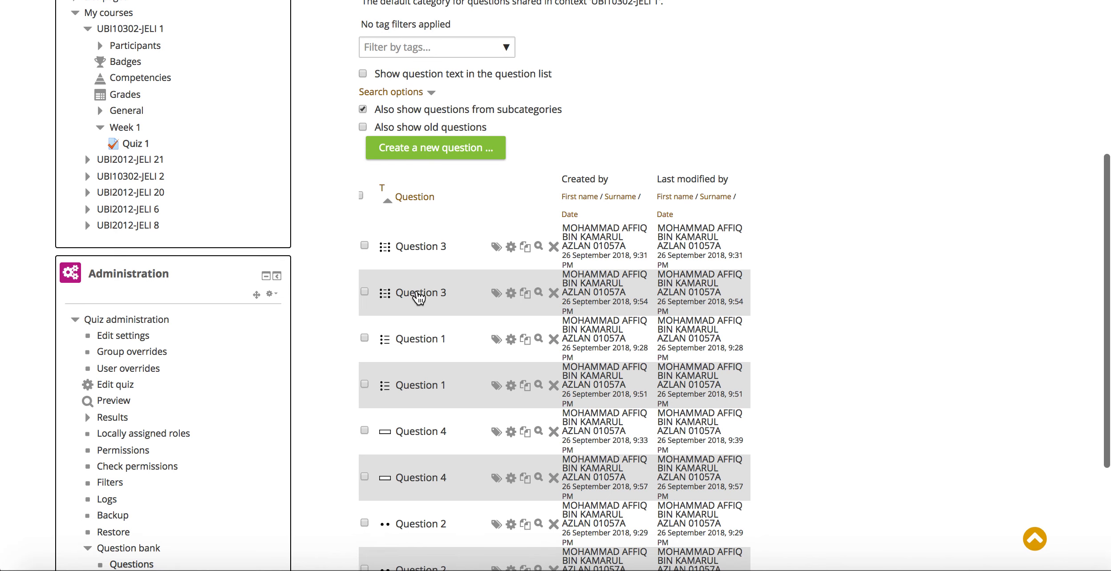
Open the first Question 3 in the question bank for editing, check its matching pairs and save it.
{"action": "left_click", "coordinate": [511, 249]}
{"action": "scroll", "coordinate": [513, 252], "scroll_direction": "down", "scroll_amount": 5}
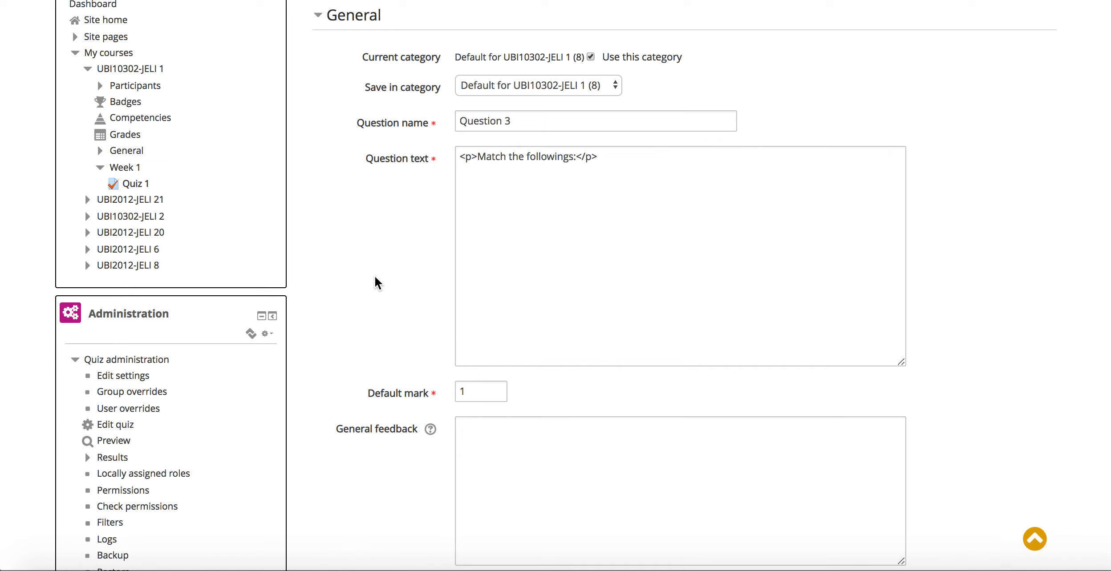
{"action": "scroll", "coordinate": [374, 275], "scroll_direction": "down", "scroll_amount": 2}
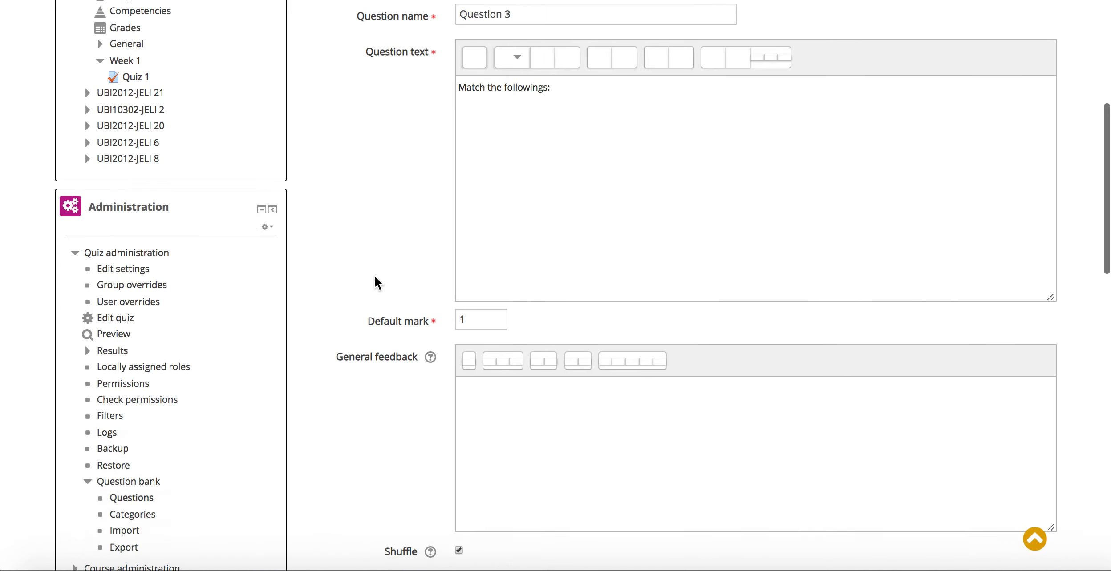
{"action": "scroll", "coordinate": [374, 275], "scroll_direction": "down", "scroll_amount": 10}
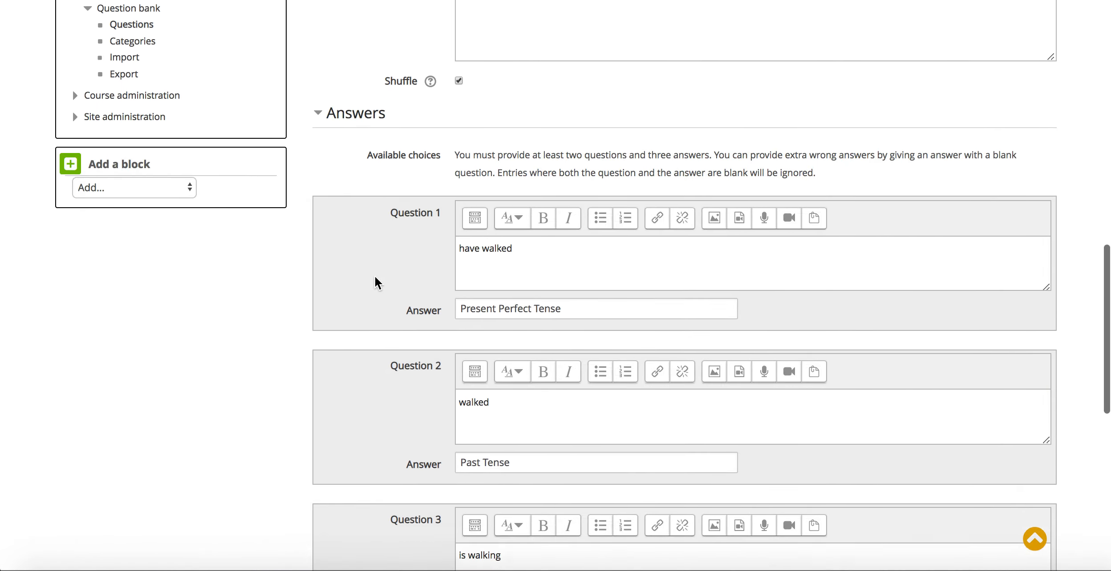
{"action": "scroll", "coordinate": [374, 275], "scroll_direction": "down", "scroll_amount": 11}
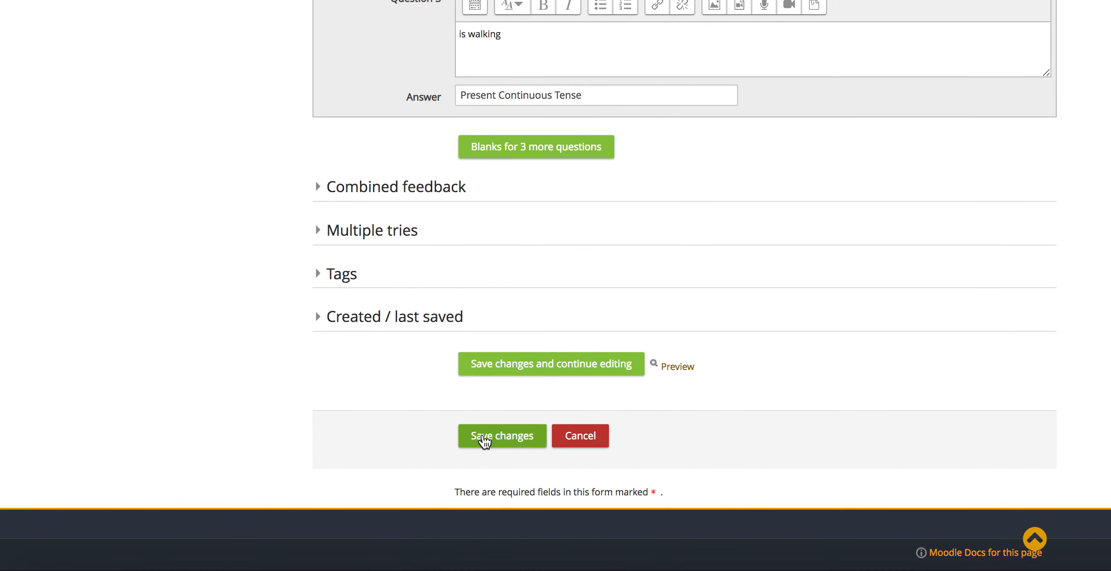
{"action": "left_click", "coordinate": [484, 441]}
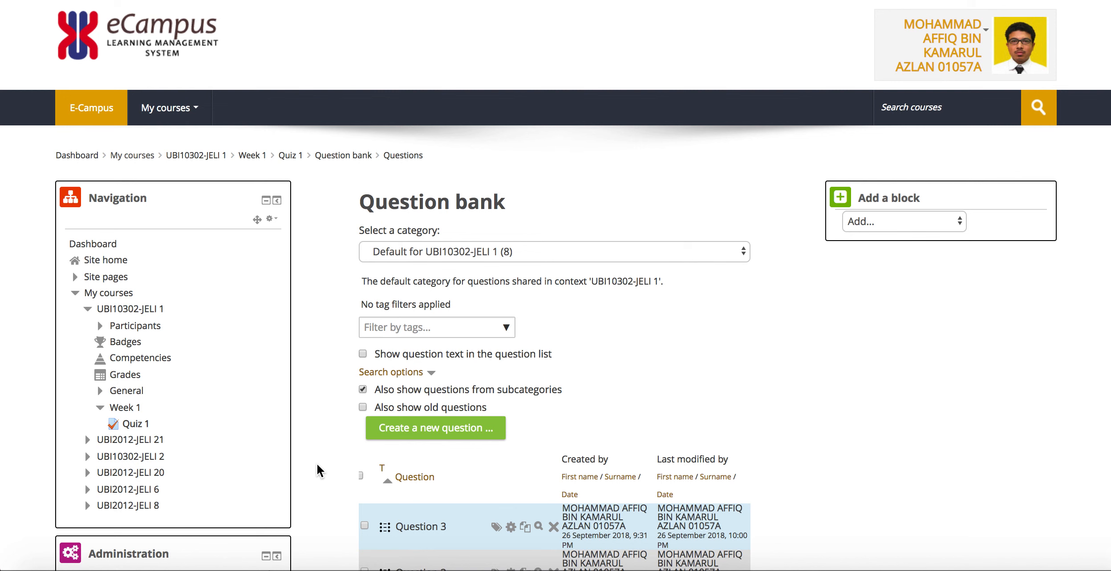
Look over the question bank list and go back to the UBI10302-JELI 1 course page.
{"action": "scroll", "coordinate": [319, 471], "scroll_direction": "down", "scroll_amount": 10}
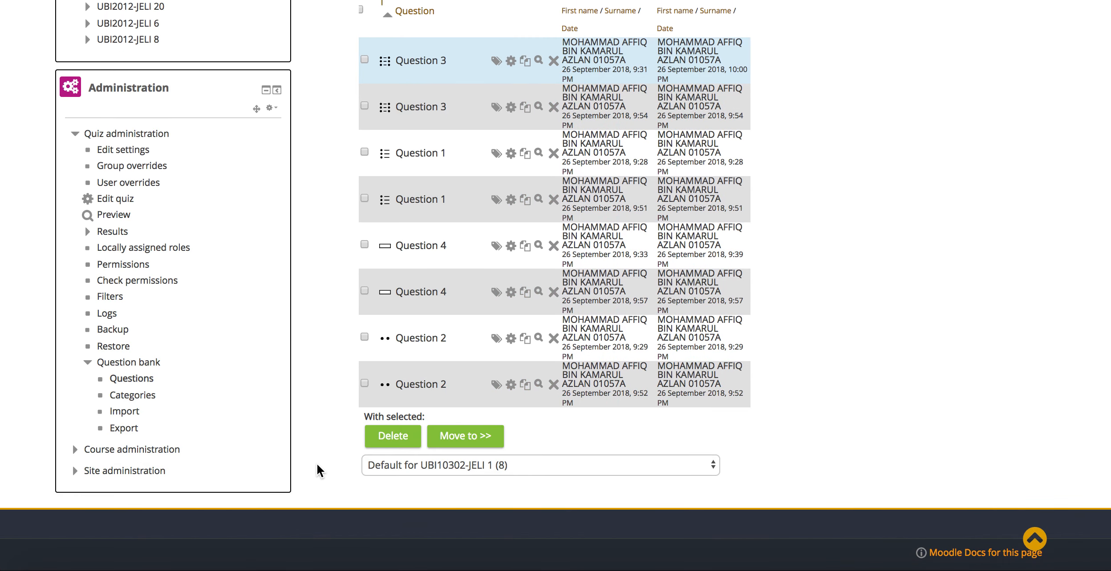
{"action": "scroll", "coordinate": [319, 471], "scroll_direction": "up", "scroll_amount": 10}
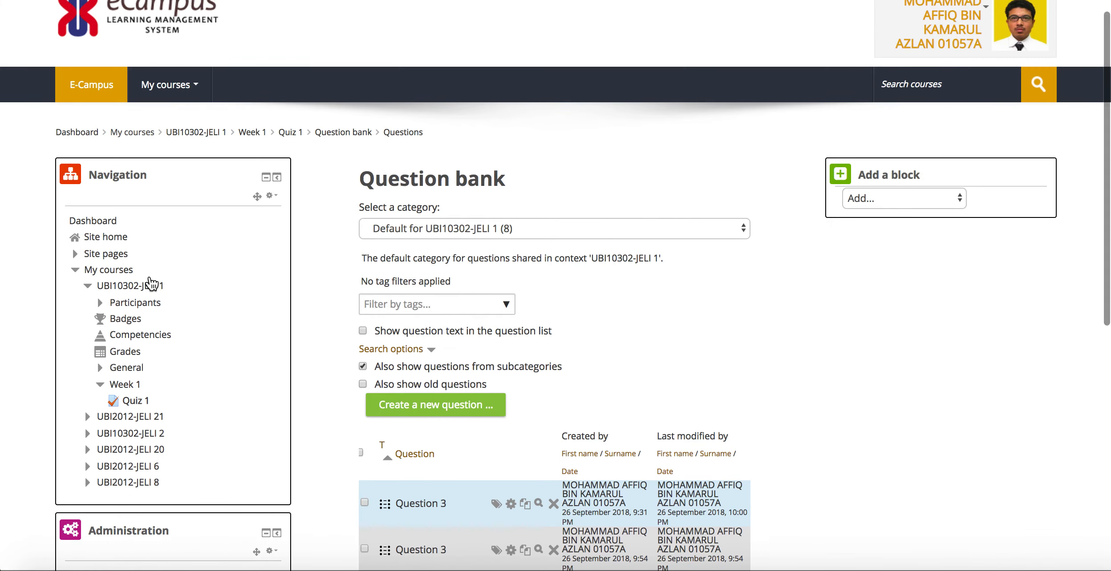
{"action": "left_click", "coordinate": [153, 286]}
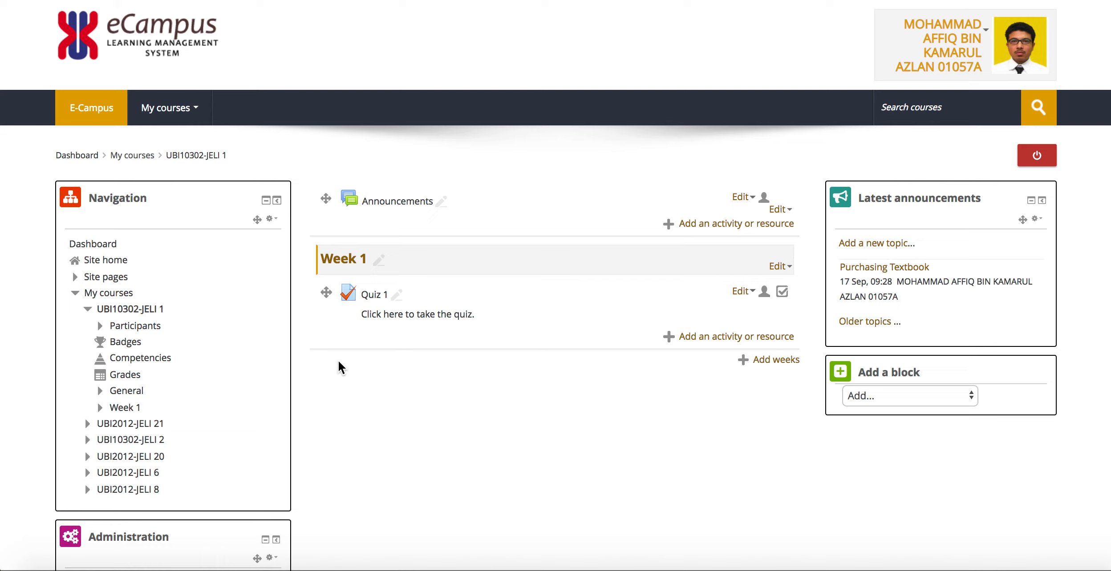
{"action": "scroll", "coordinate": [337, 360], "scroll_direction": "down", "scroll_amount": 9}
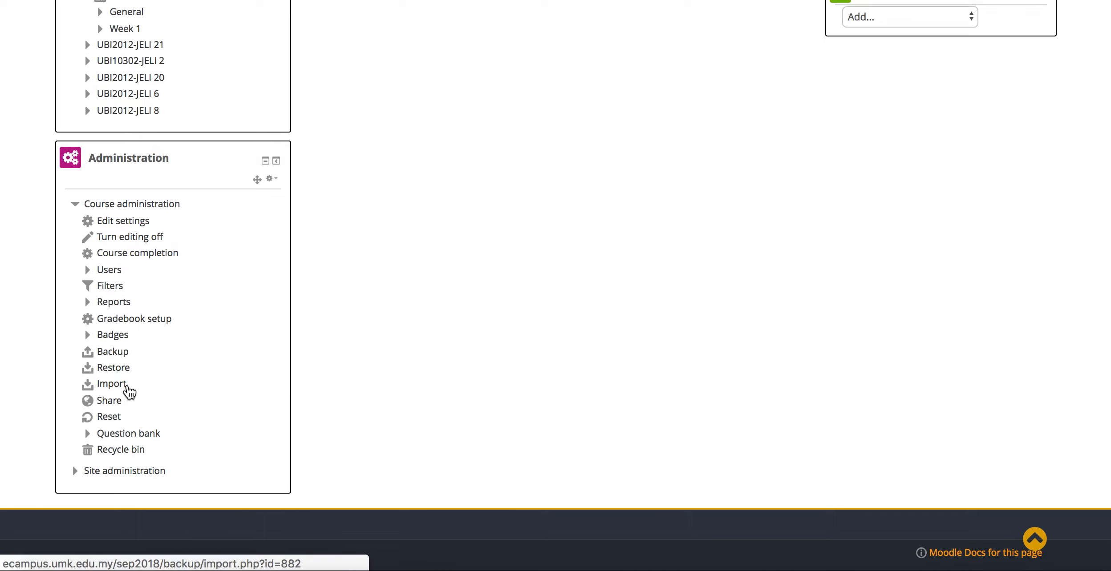
{"action": "left_click", "coordinate": [127, 387]}
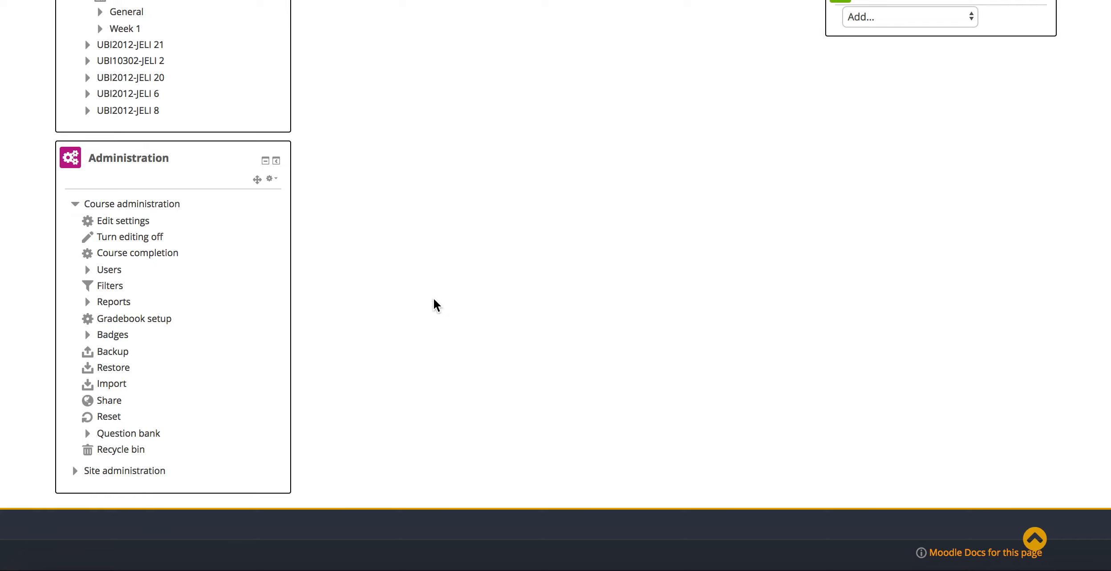
{"action": "scroll", "coordinate": [434, 303], "scroll_direction": "up", "scroll_amount": 9}
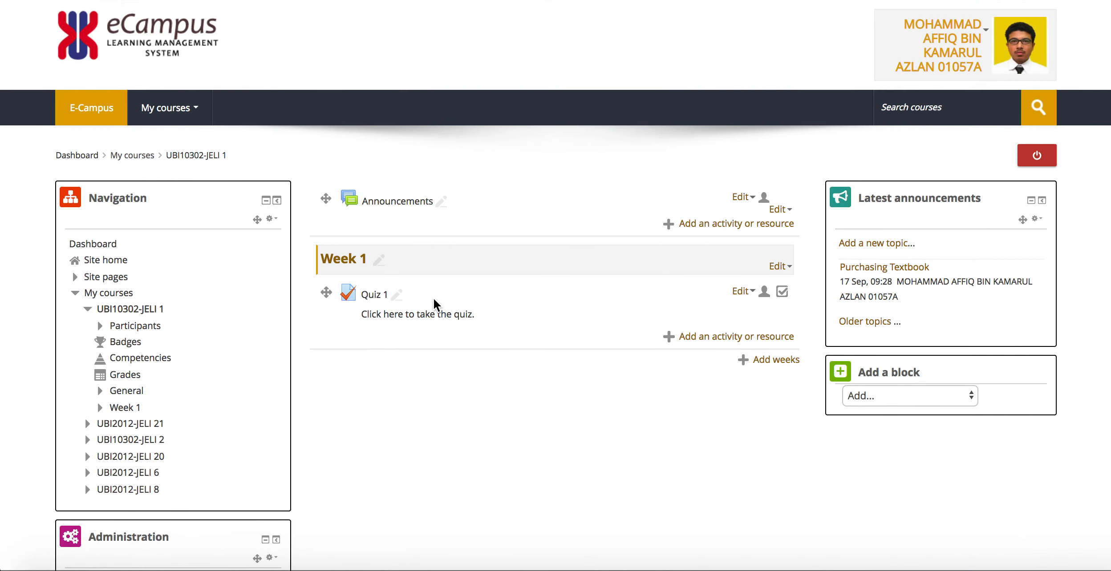